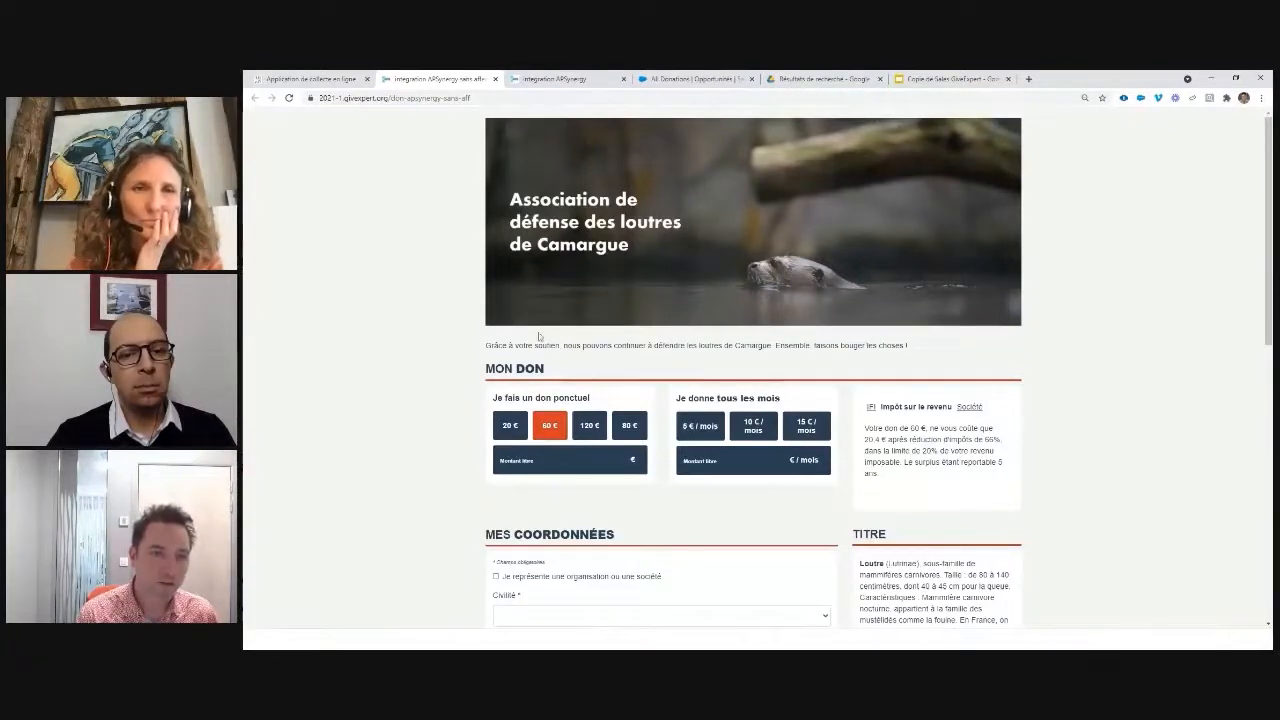
# Step: Return to the otter association form, choose a one-time 20 € donation and civility Monsieur
pyautogui.click(318, 78)
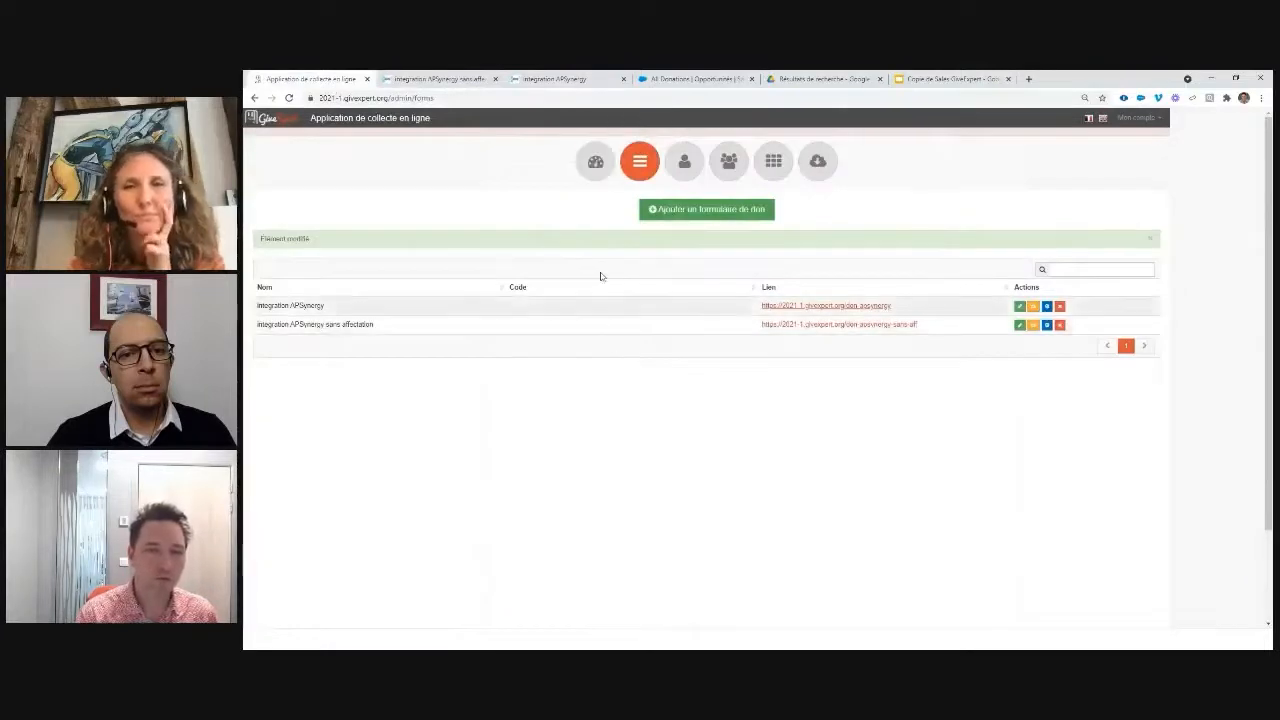
pyautogui.click(435, 78)
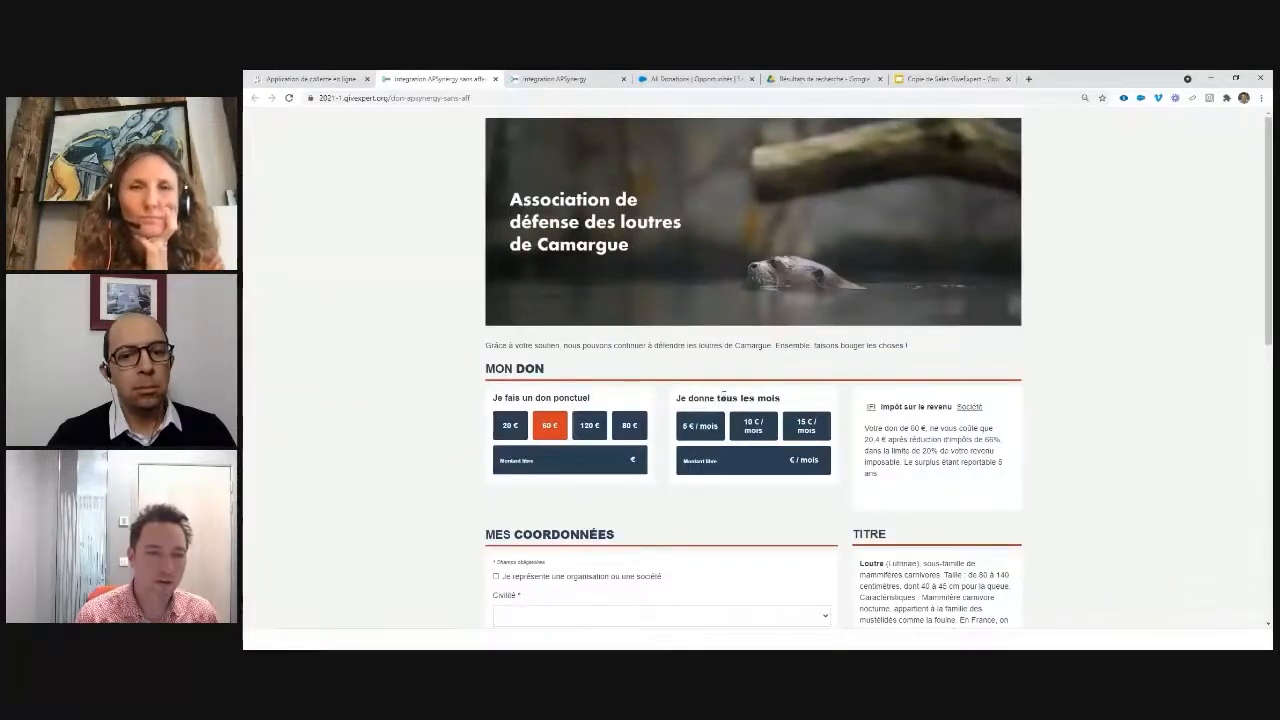
pyautogui.click(510, 426)
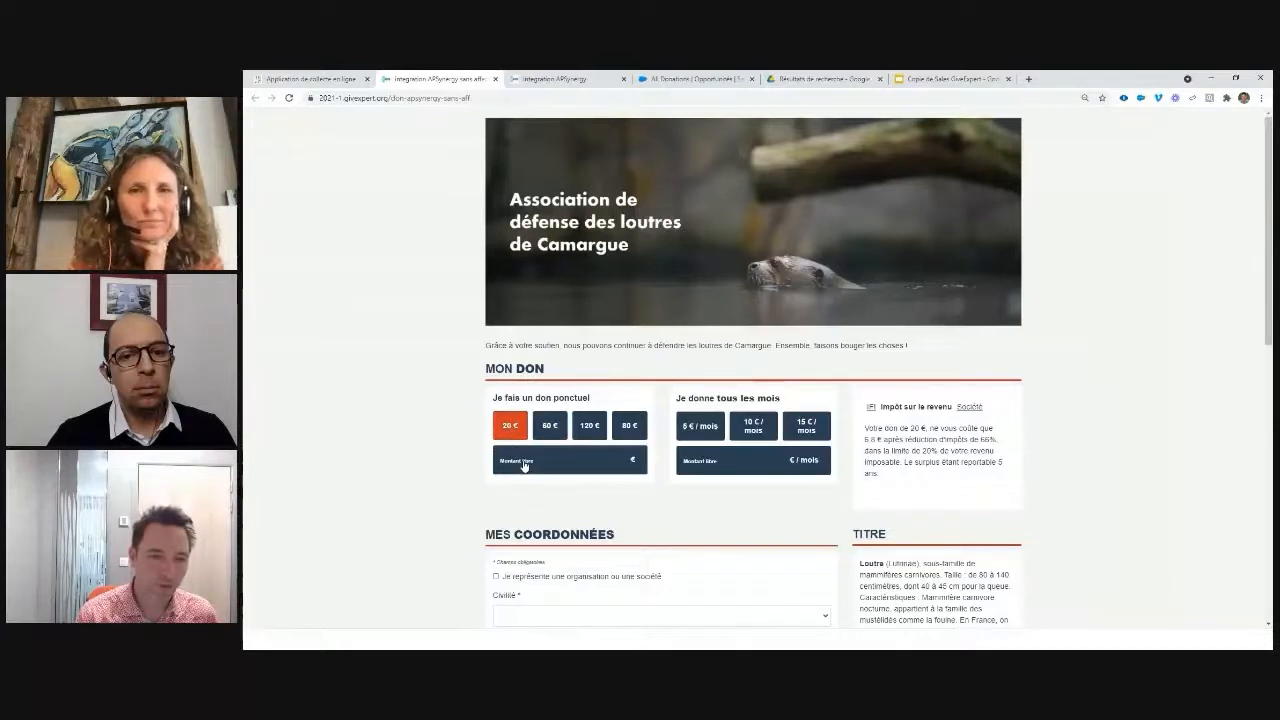
pyautogui.scroll(-3, 523, 466)
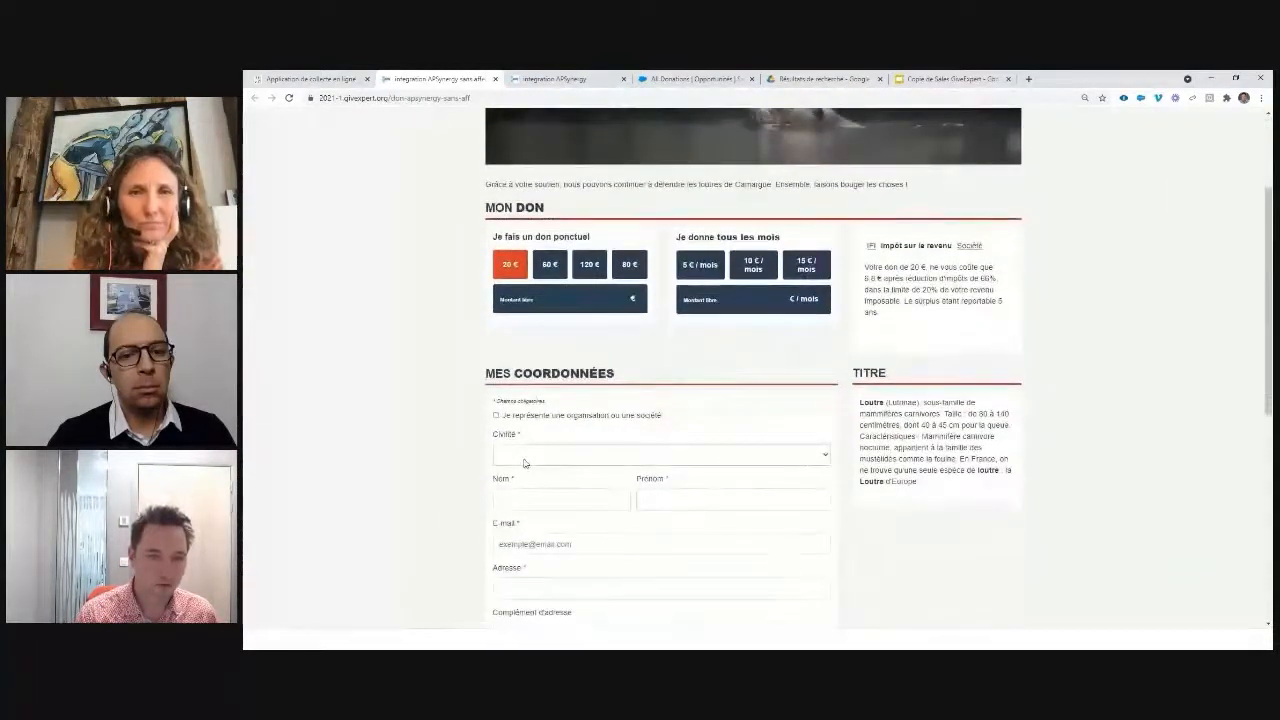
pyautogui.click(523, 457)
pyautogui.click(529, 508)
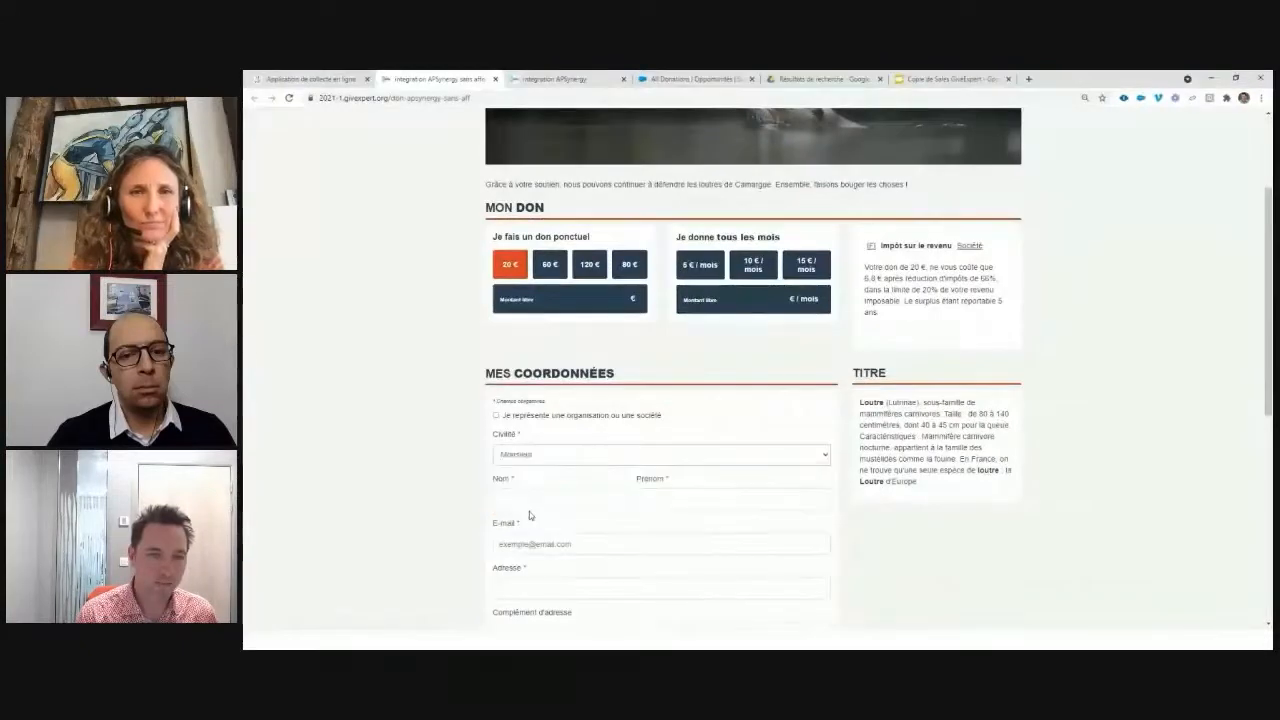
# Step: Fill in the donor's e-mail, street address, postal code and city, accept consent, and pay via PayZen
pyautogui.write('ff')
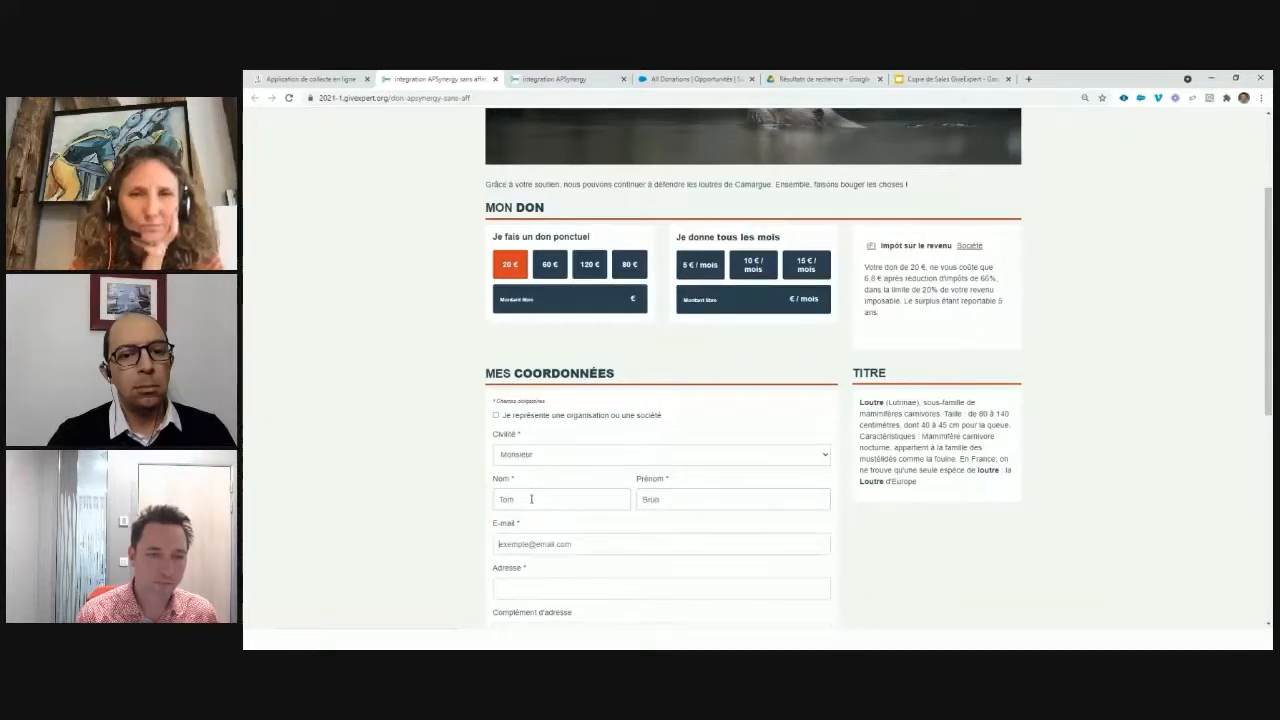
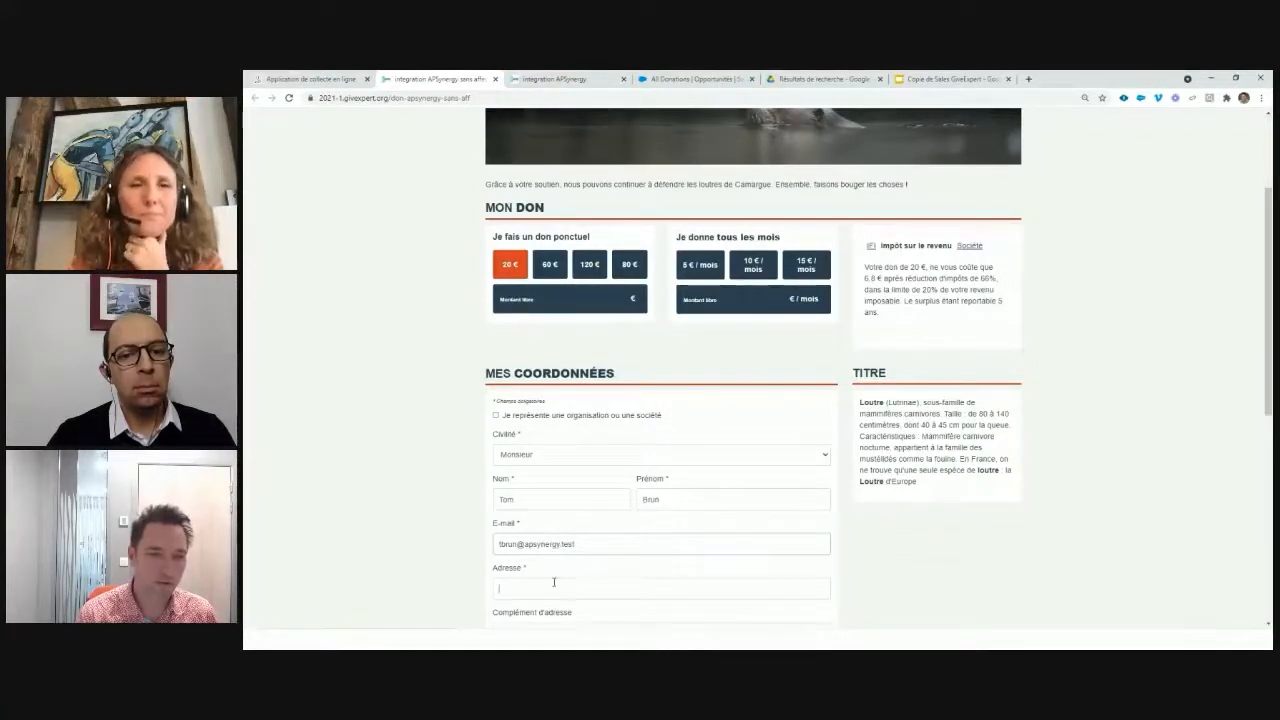
pyautogui.click(554, 588)
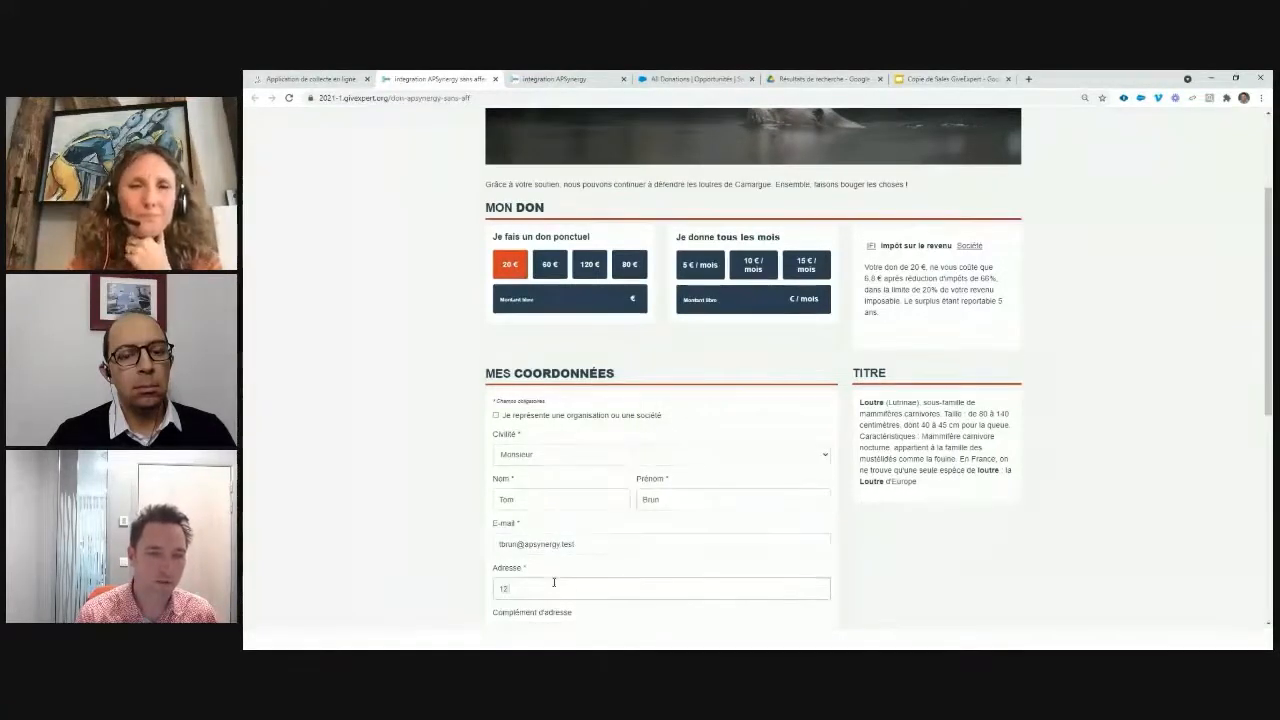
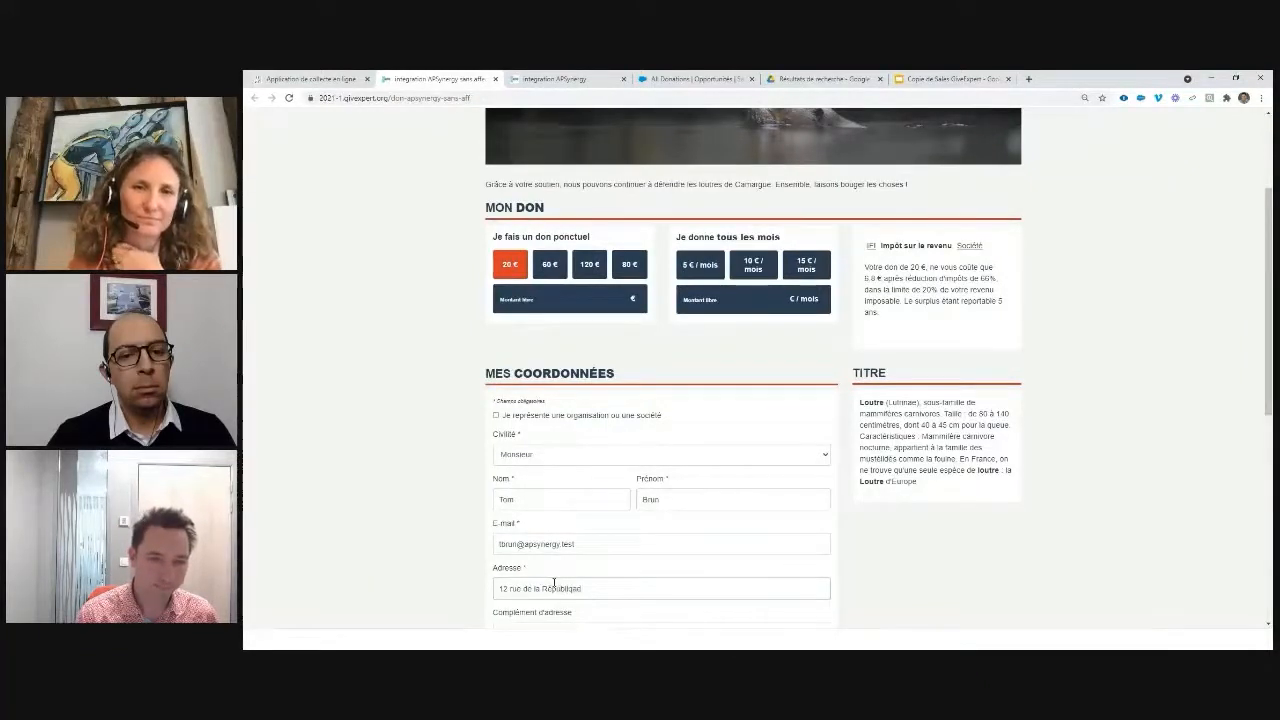
pyautogui.scroll(-5, 554, 588)
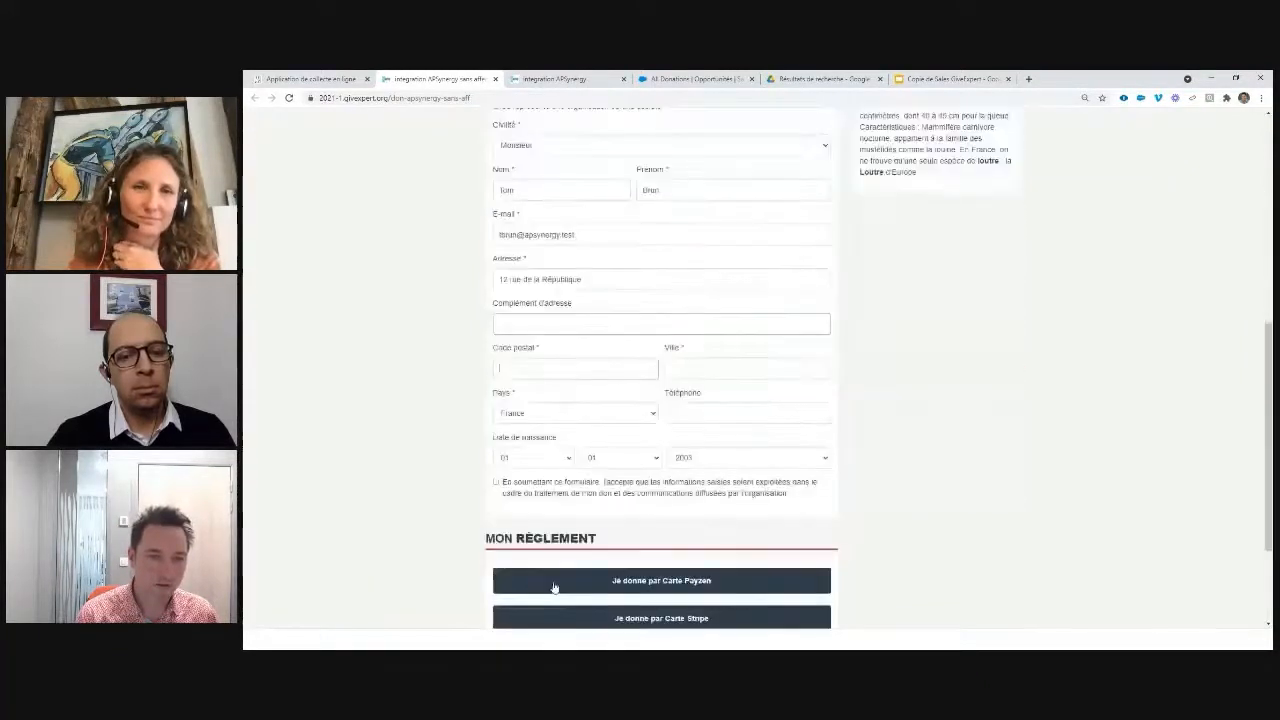
pyautogui.write('1')
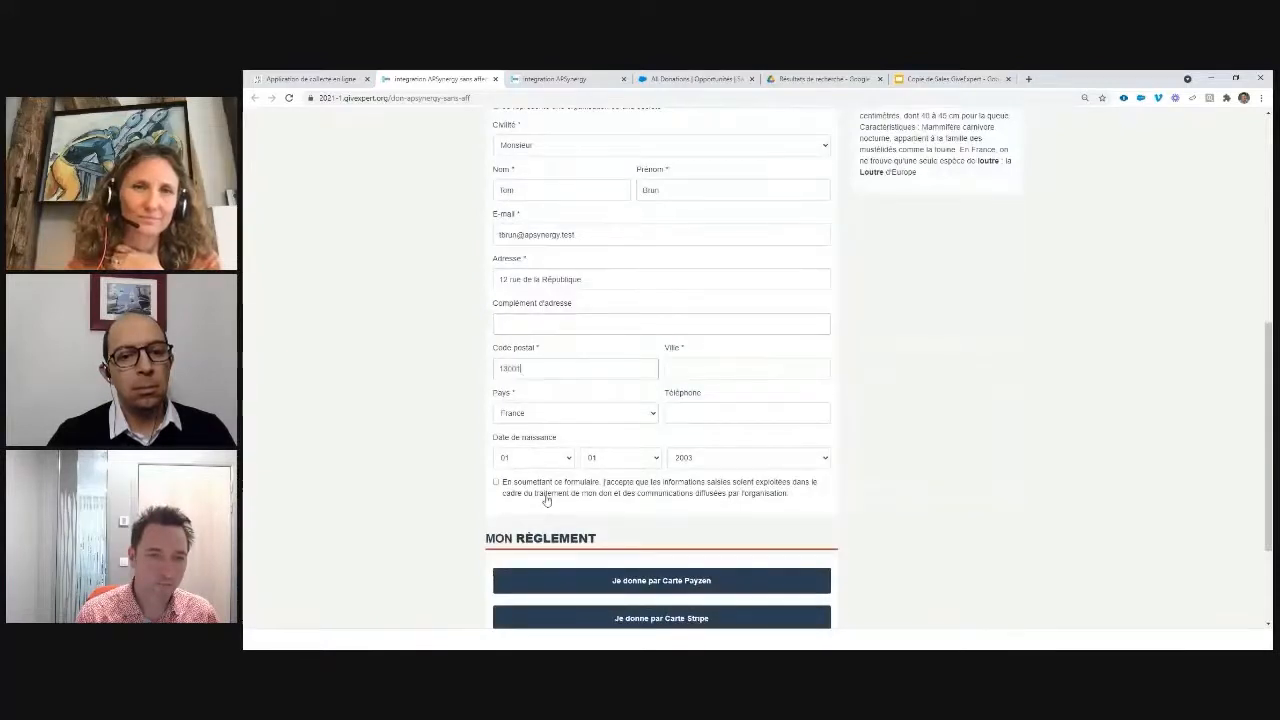
pyautogui.write('8Marseille')
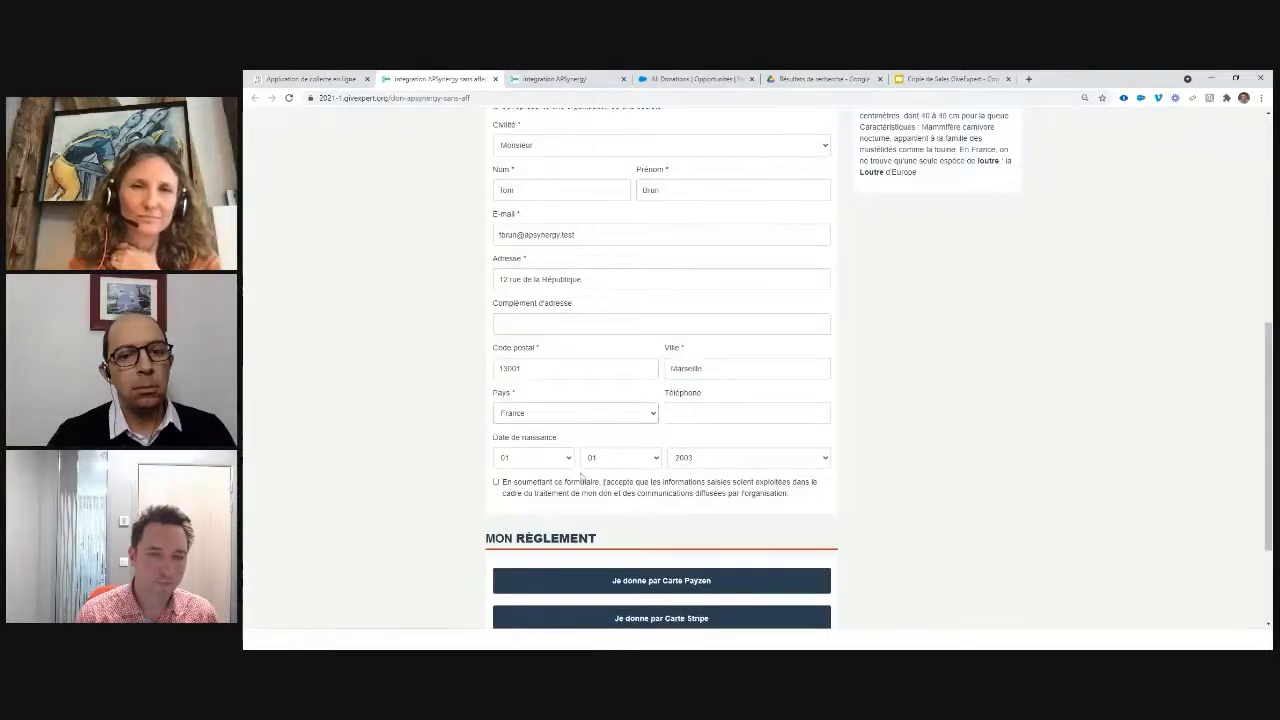
pyautogui.click(496, 485)
pyautogui.scroll(-1, 660, 530)
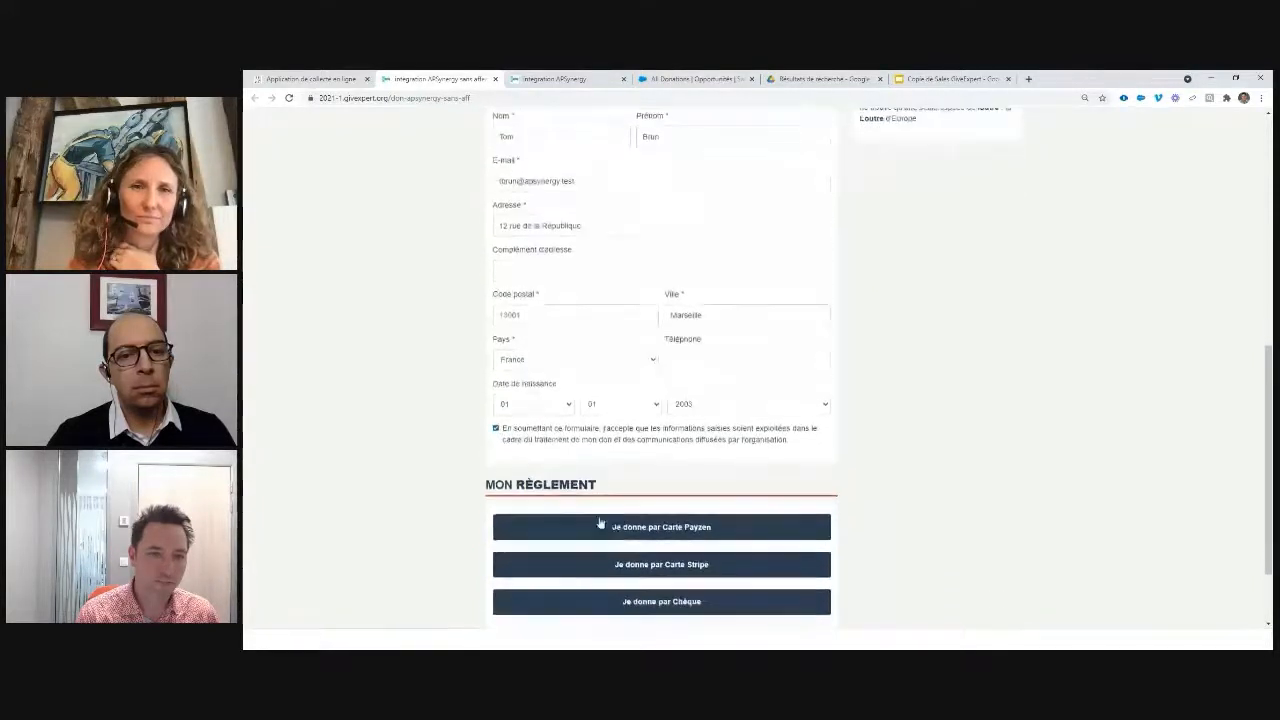
pyautogui.click(662, 530)
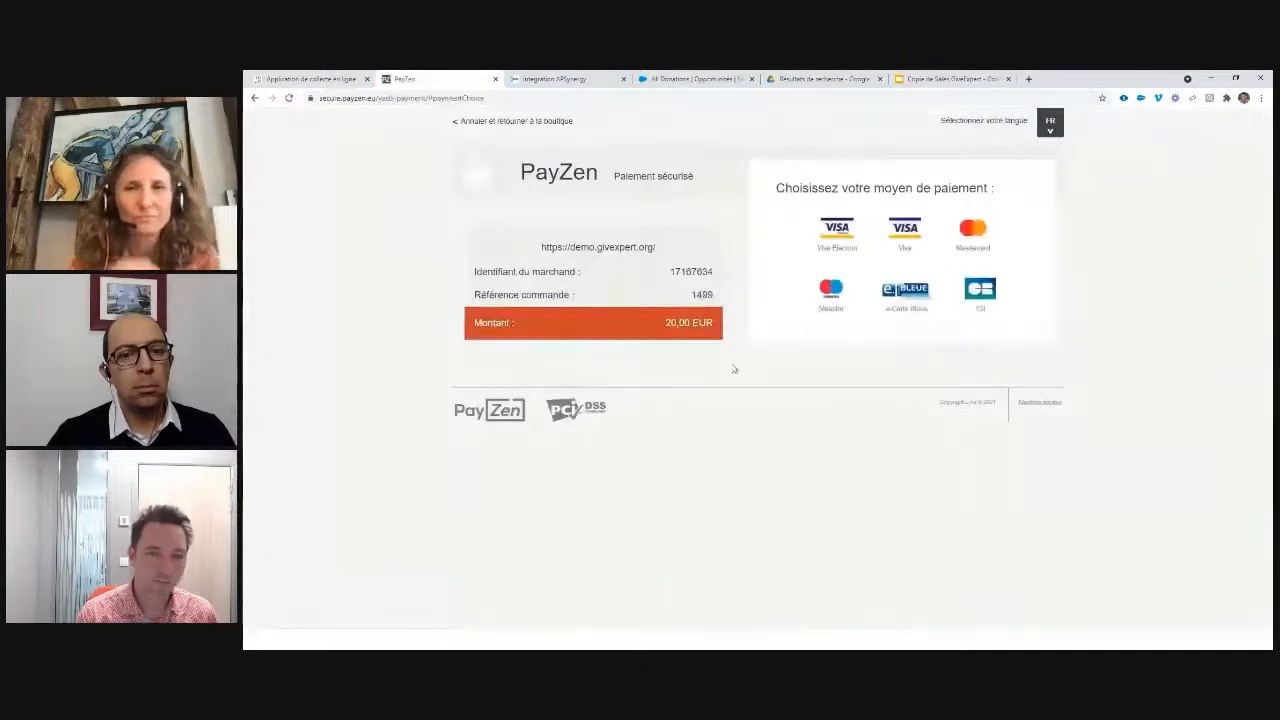
# Step: Pay the 20 € donation by Visa using PayZen's first test card and validate
pyautogui.click(911, 231)
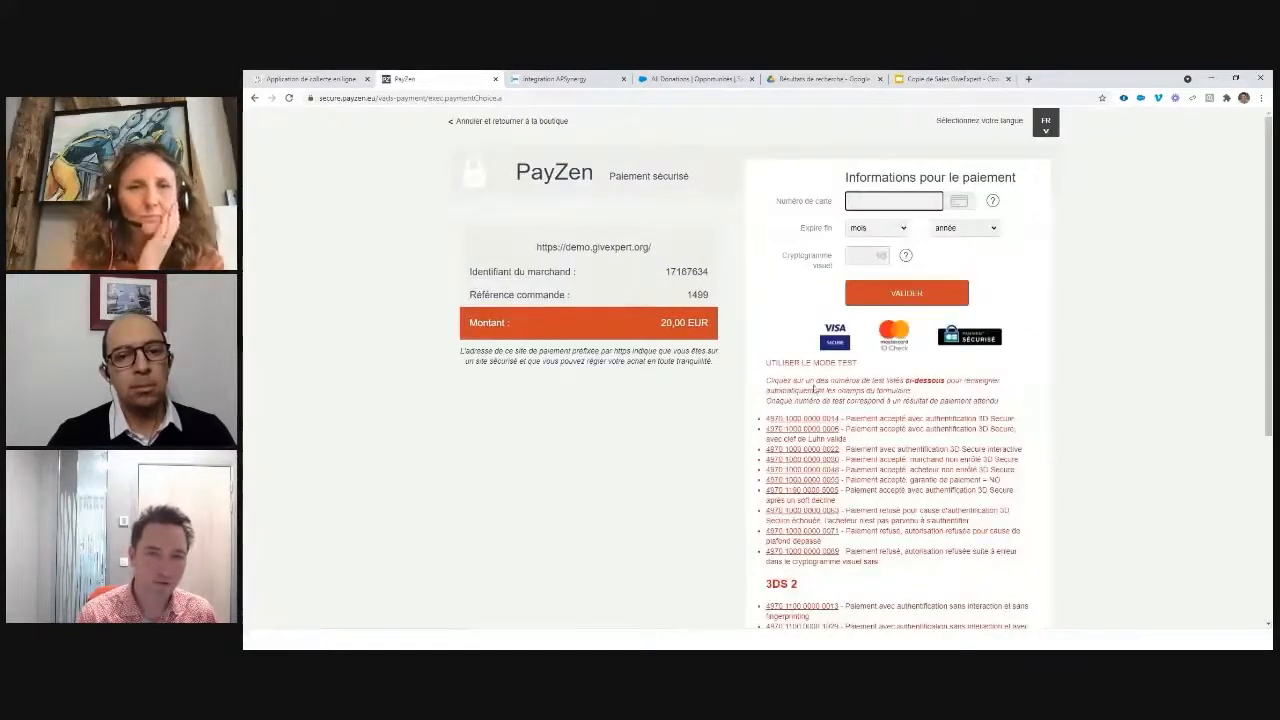
pyautogui.moveTo(766, 364); pyautogui.dragTo(878, 366)
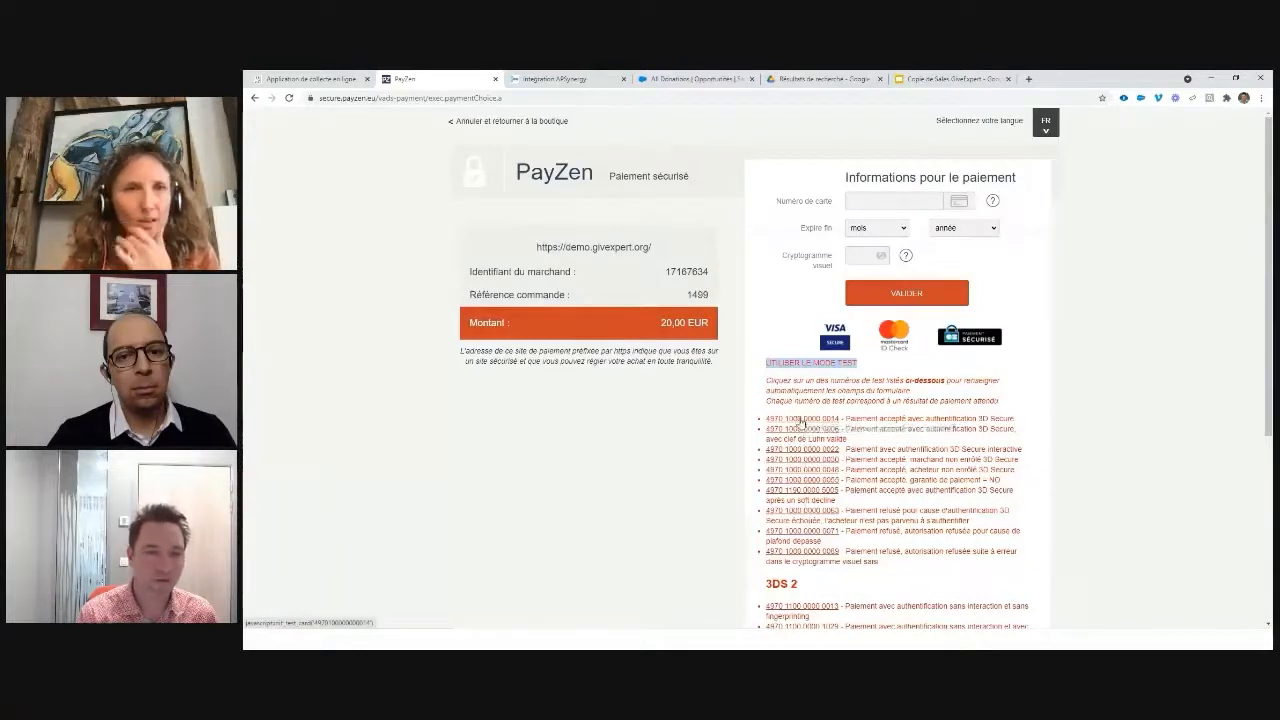
pyautogui.click(802, 420)
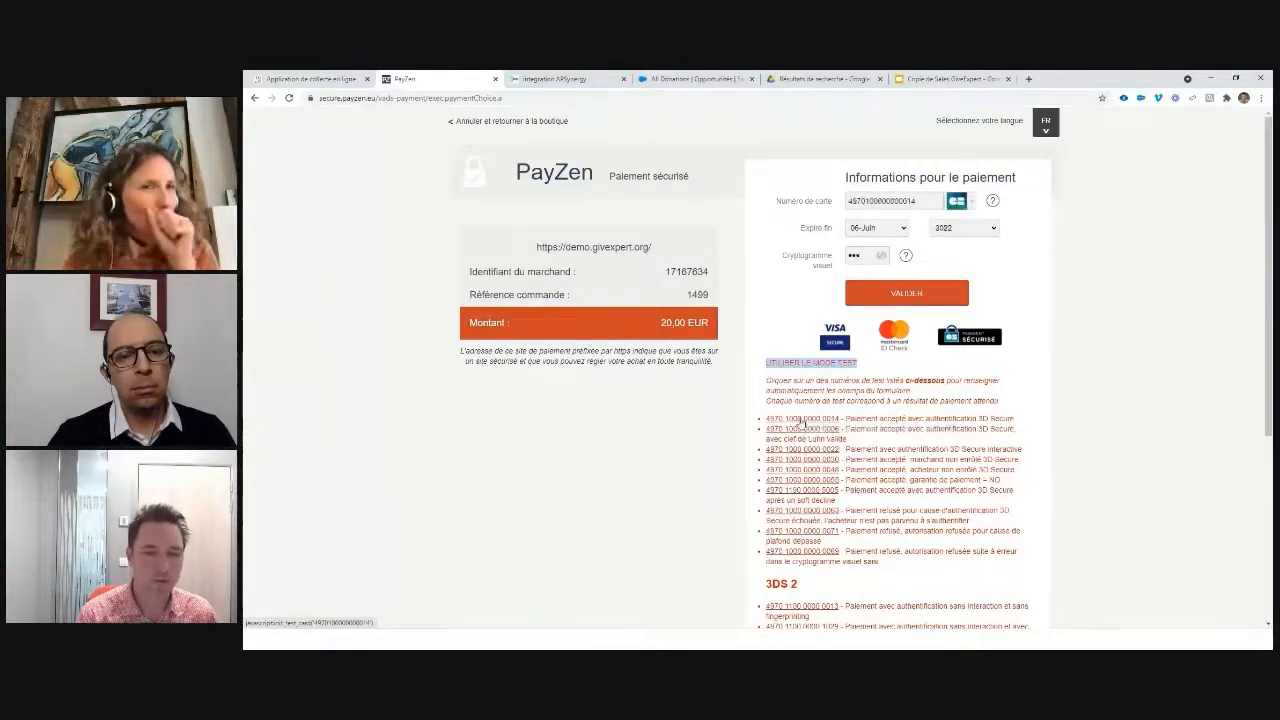
pyautogui.click(893, 294)
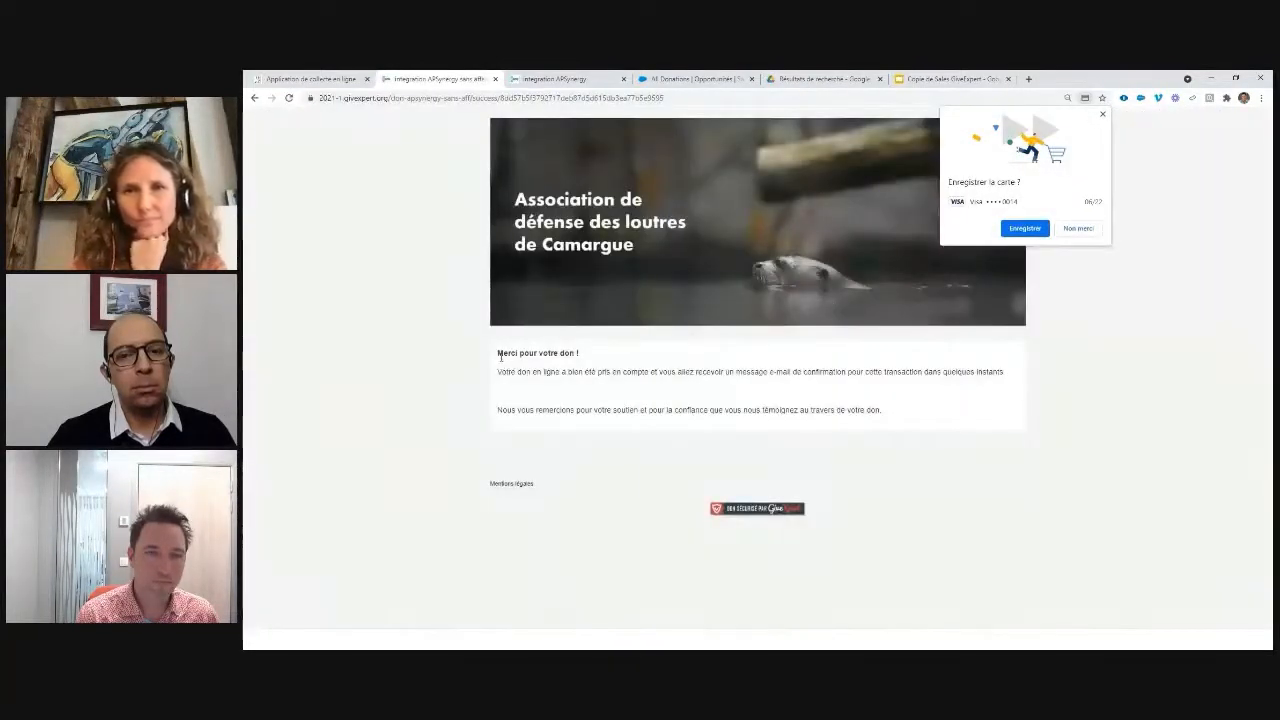
# Step: Highlight the 'Merci pour votre don !' heading and the GiveXpert domain, then show Salesforce's All Donations list
pyautogui.moveTo(496, 361); pyautogui.dragTo(587, 362)
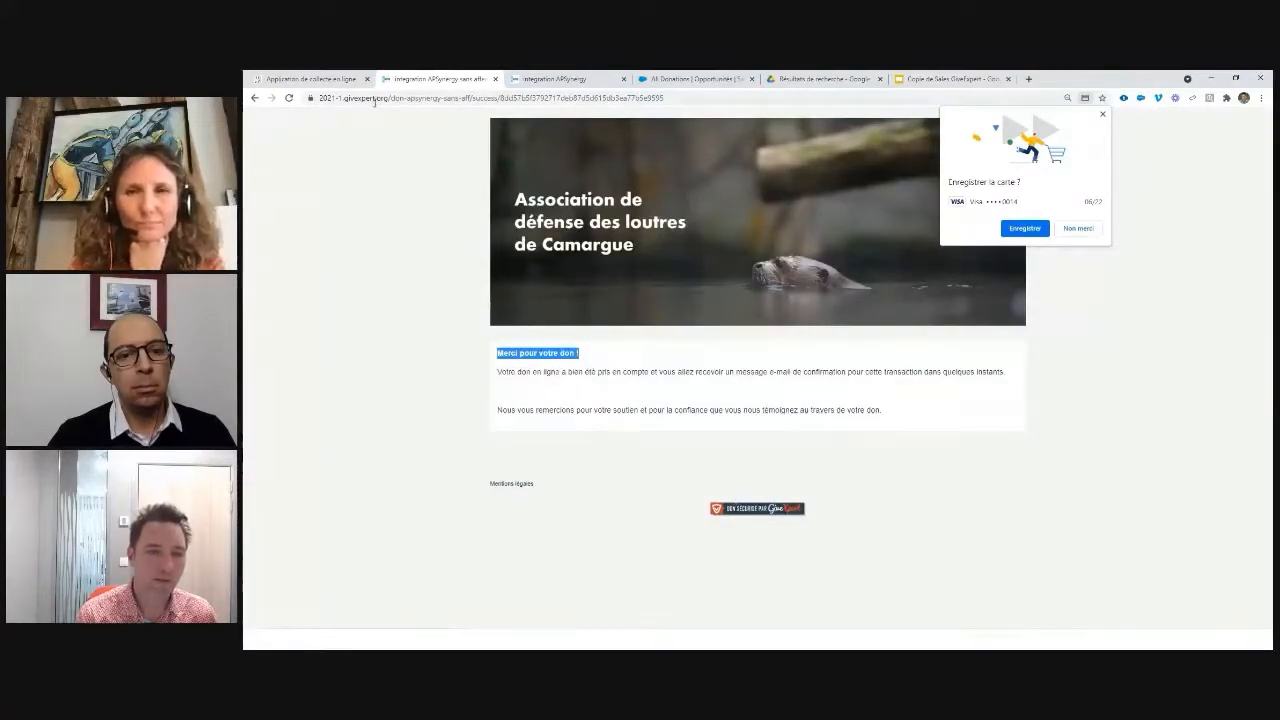
pyautogui.moveTo(374, 99); pyautogui.dragTo(343, 98)
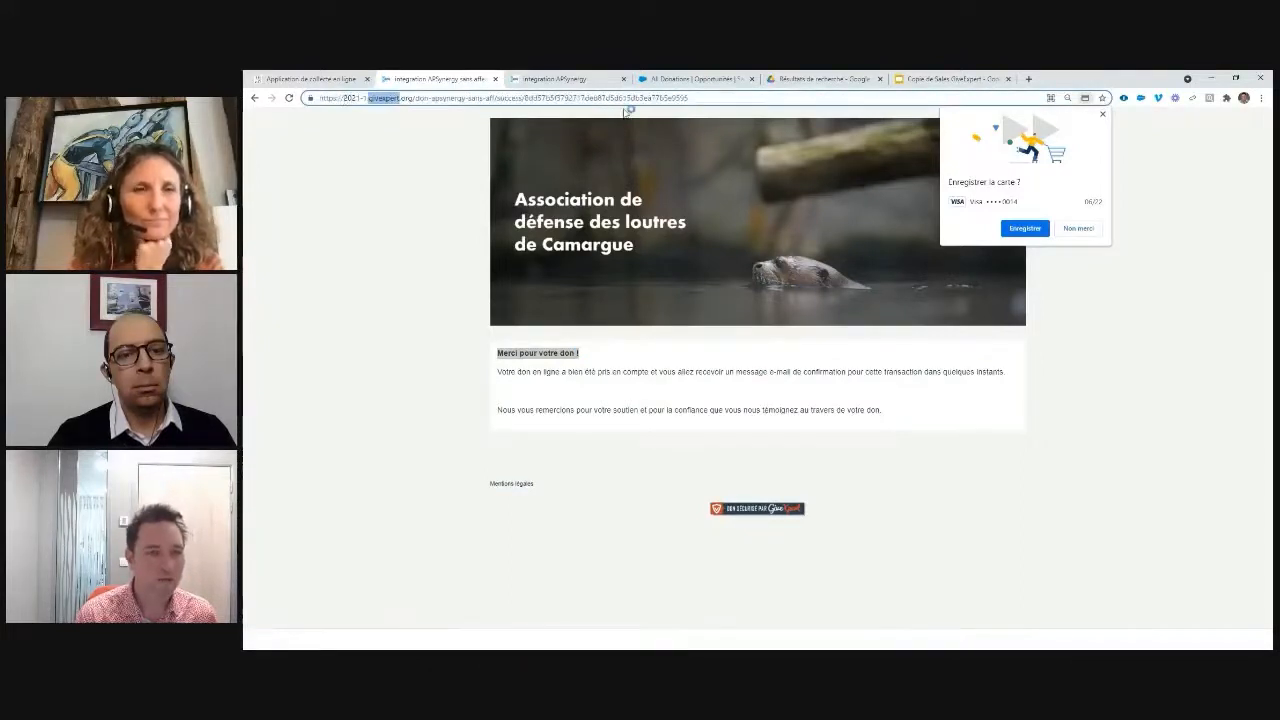
pyautogui.click(689, 79)
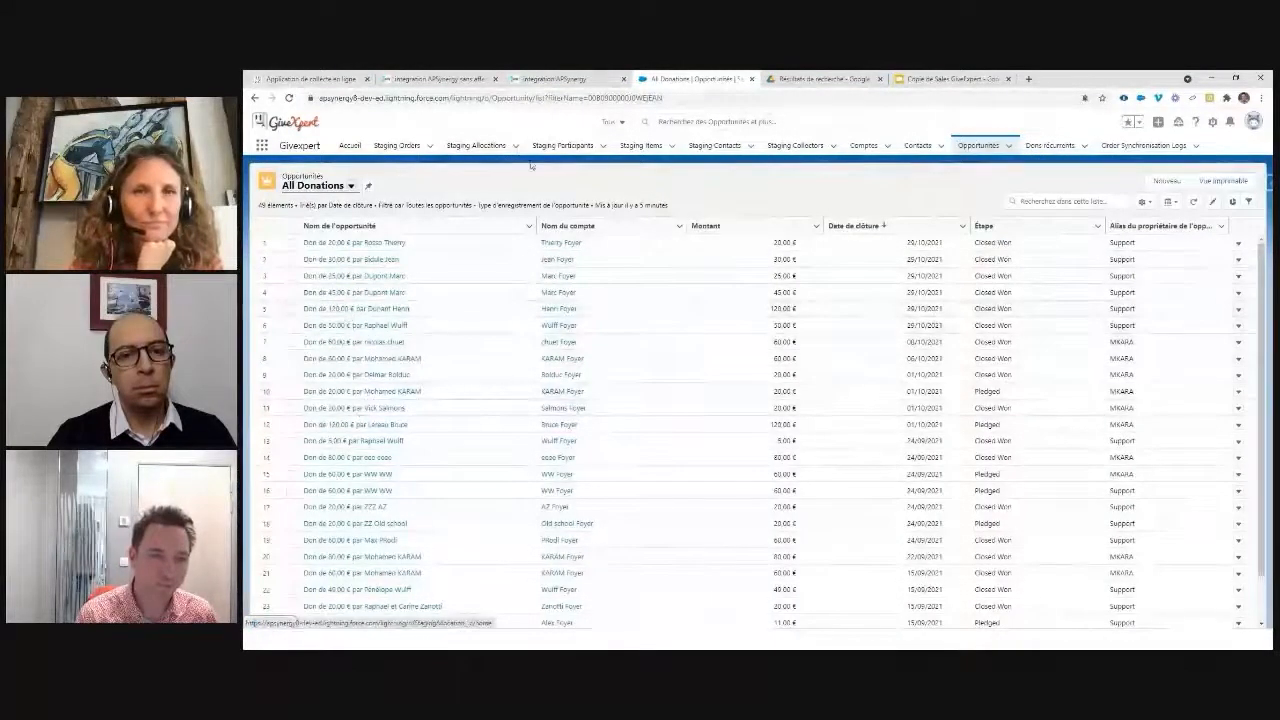
# Step: Run 'Synchroniser les dons' from Global Actions and dismiss the success message
pyautogui.click(1158, 122)
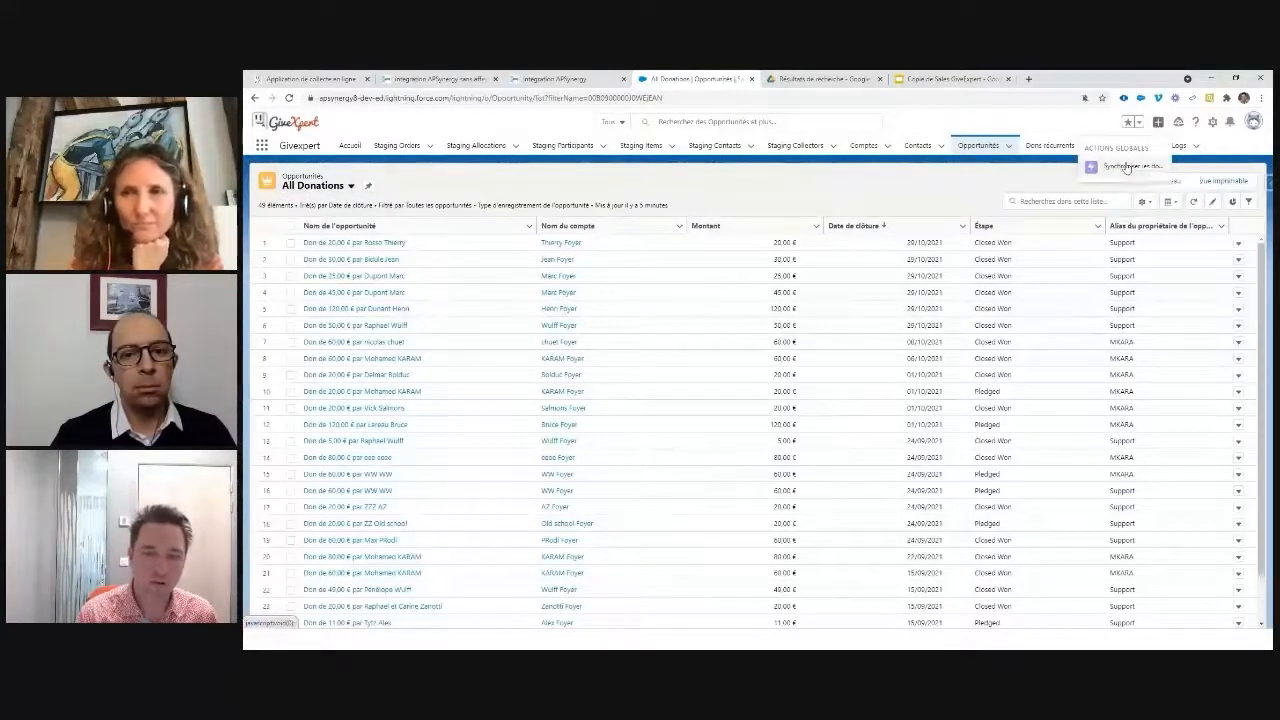
pyautogui.click(1126, 168)
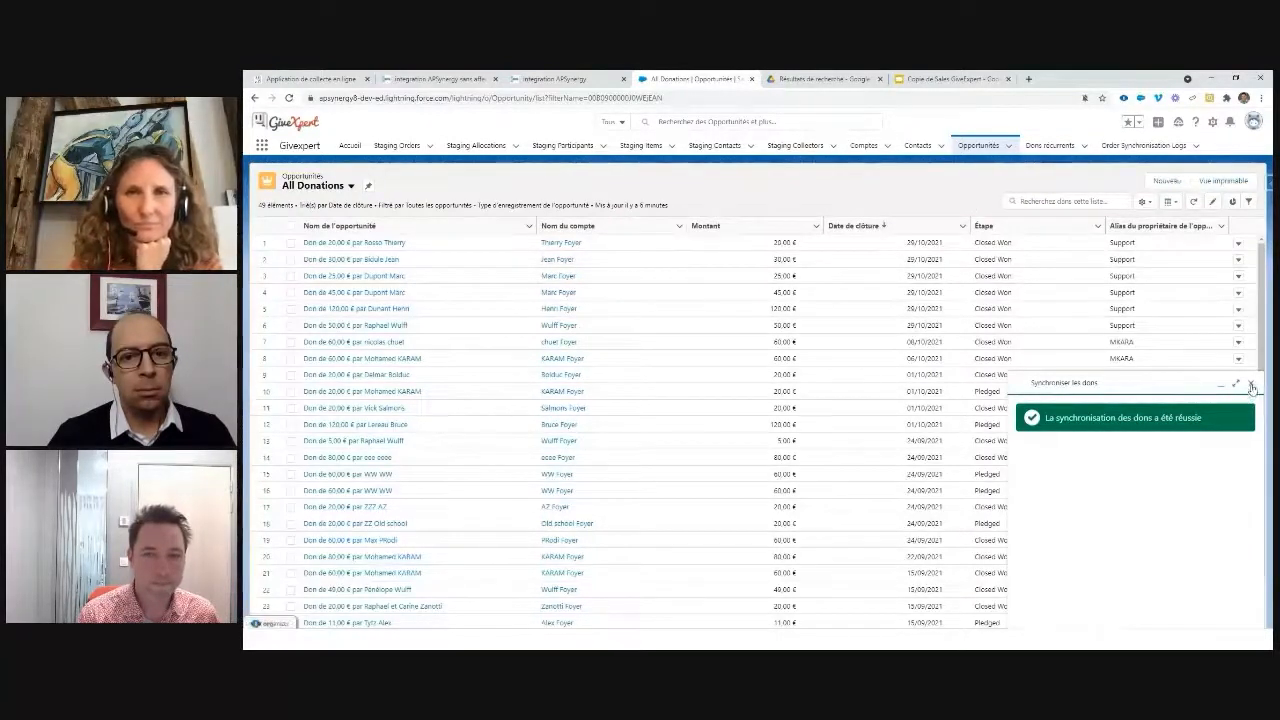
pyautogui.click(1252, 385)
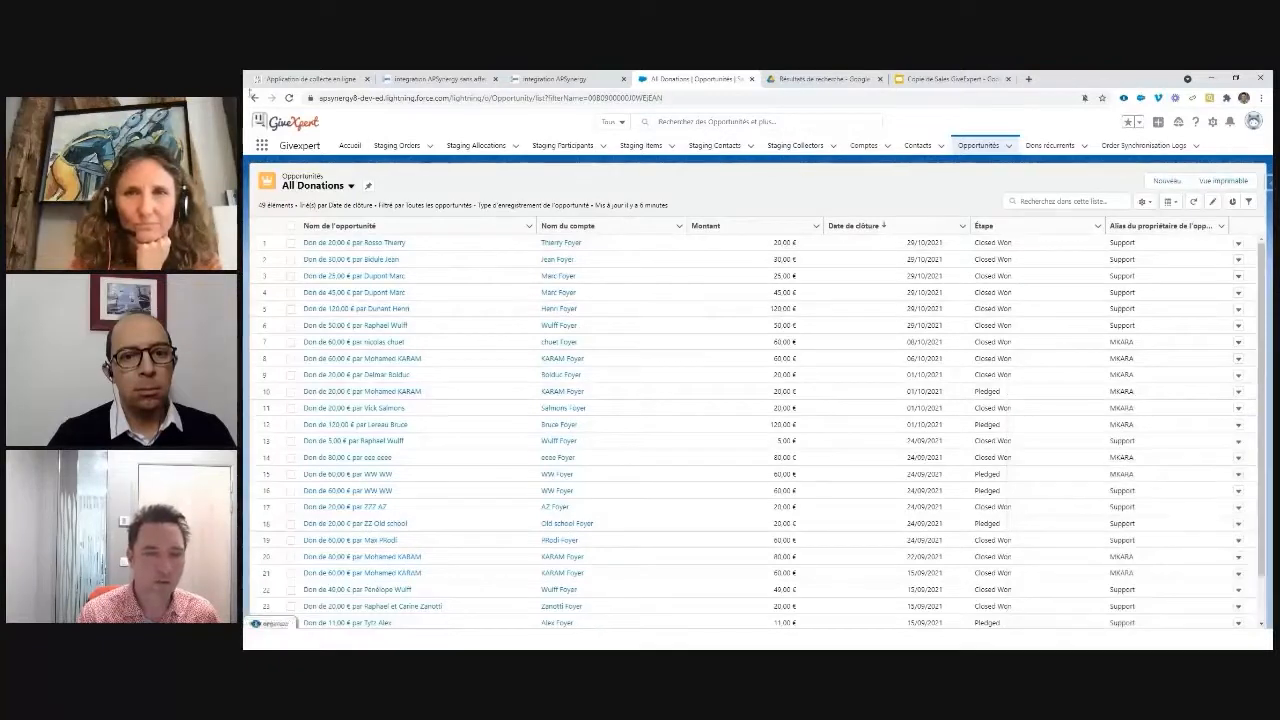
# Step: Reload the list, sort by Date de clôture newest first, and open the new 20,00 € donation
pyautogui.click(289, 97)
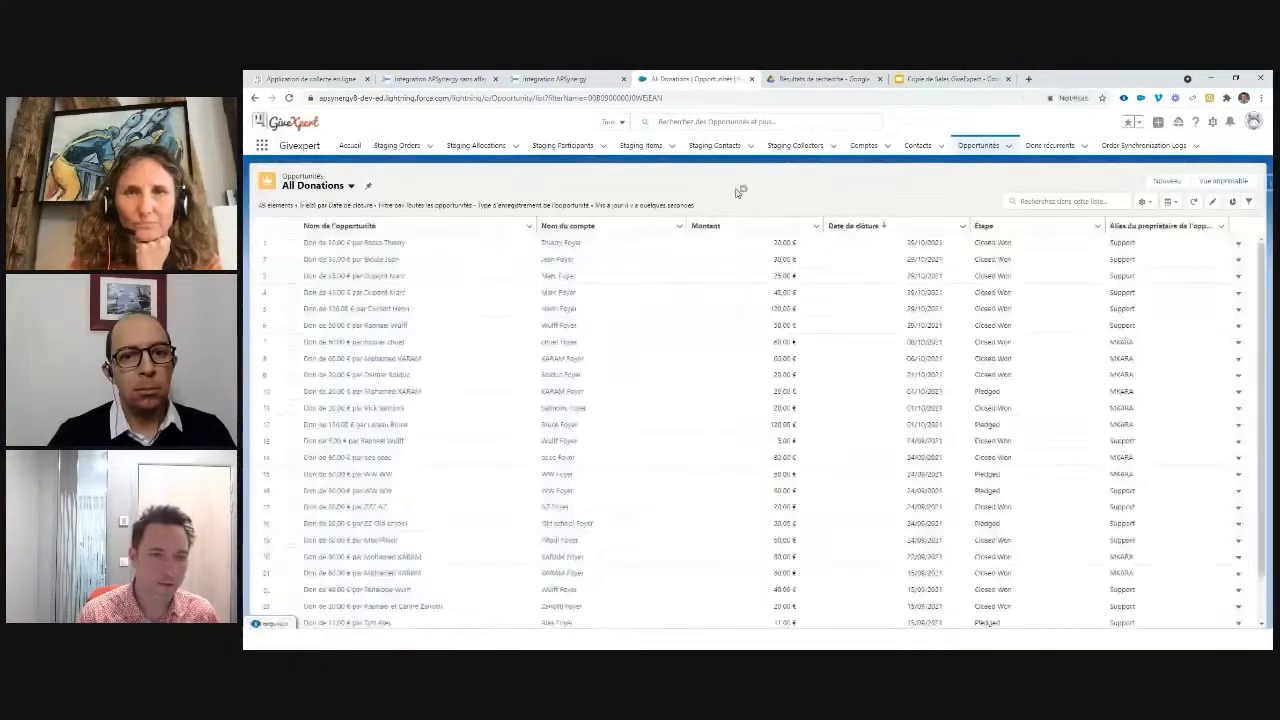
pyautogui.click(866, 228)
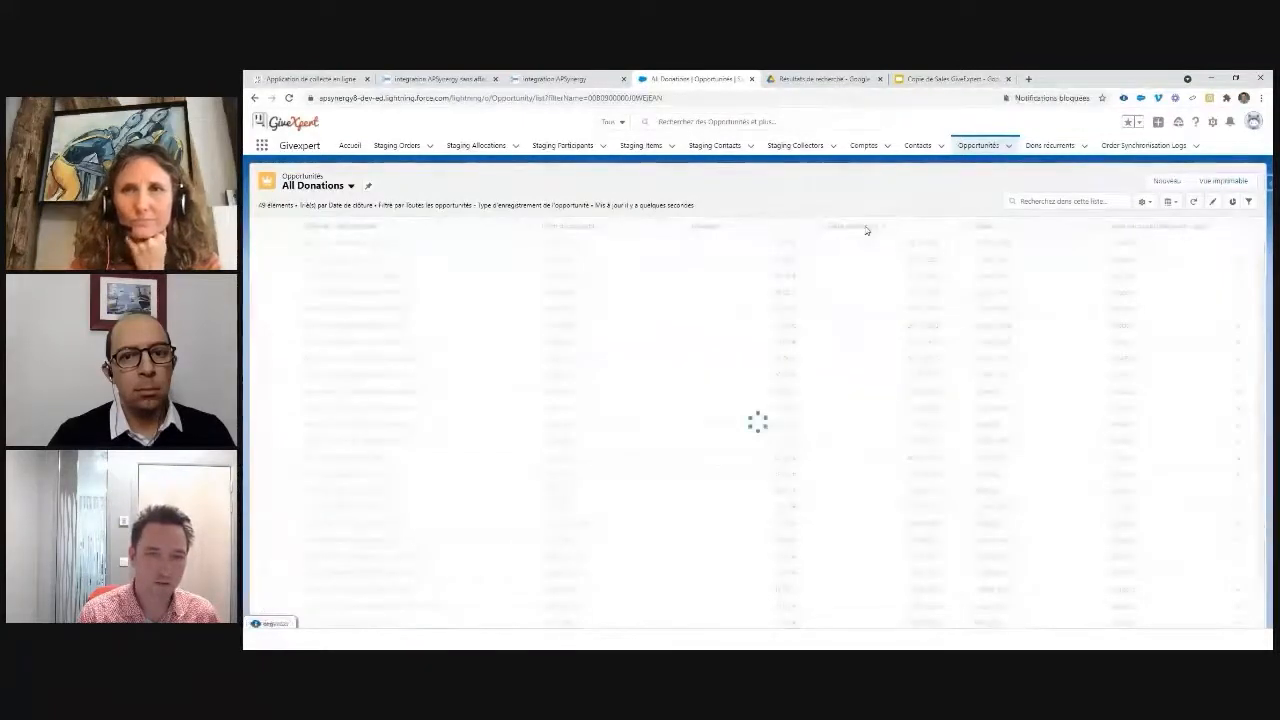
pyautogui.click(866, 228)
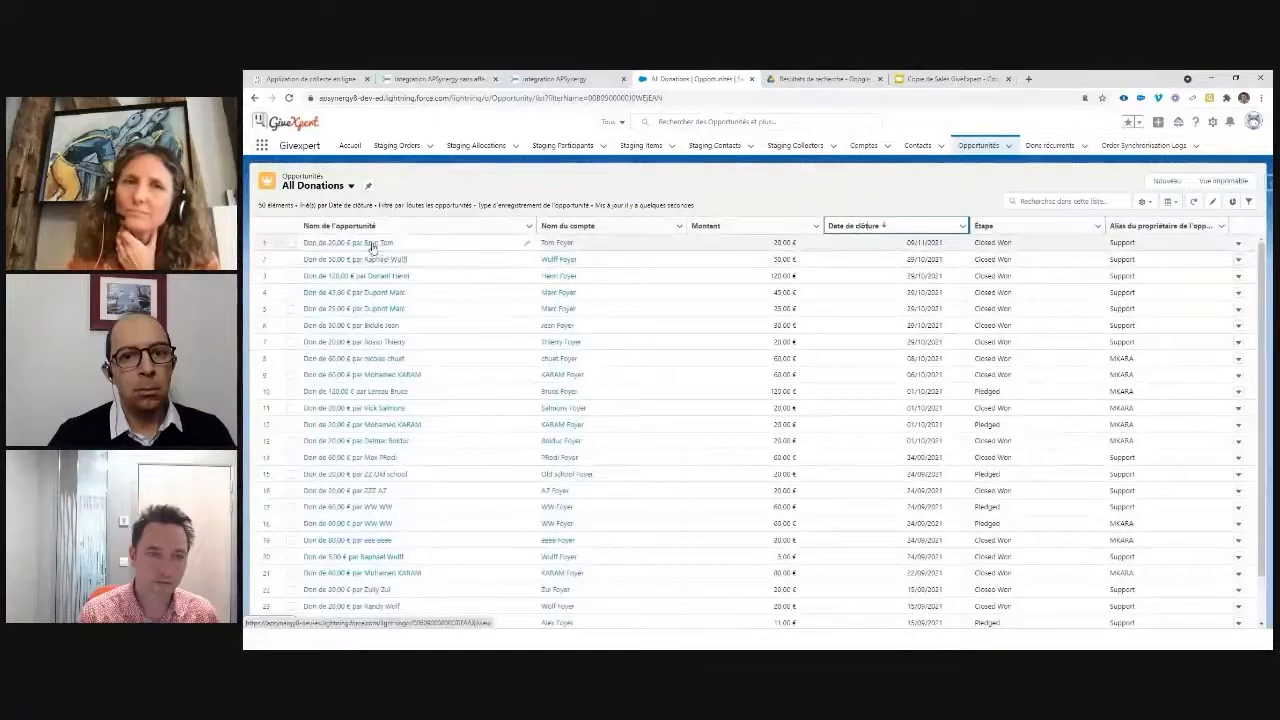
pyautogui.click(373, 243)
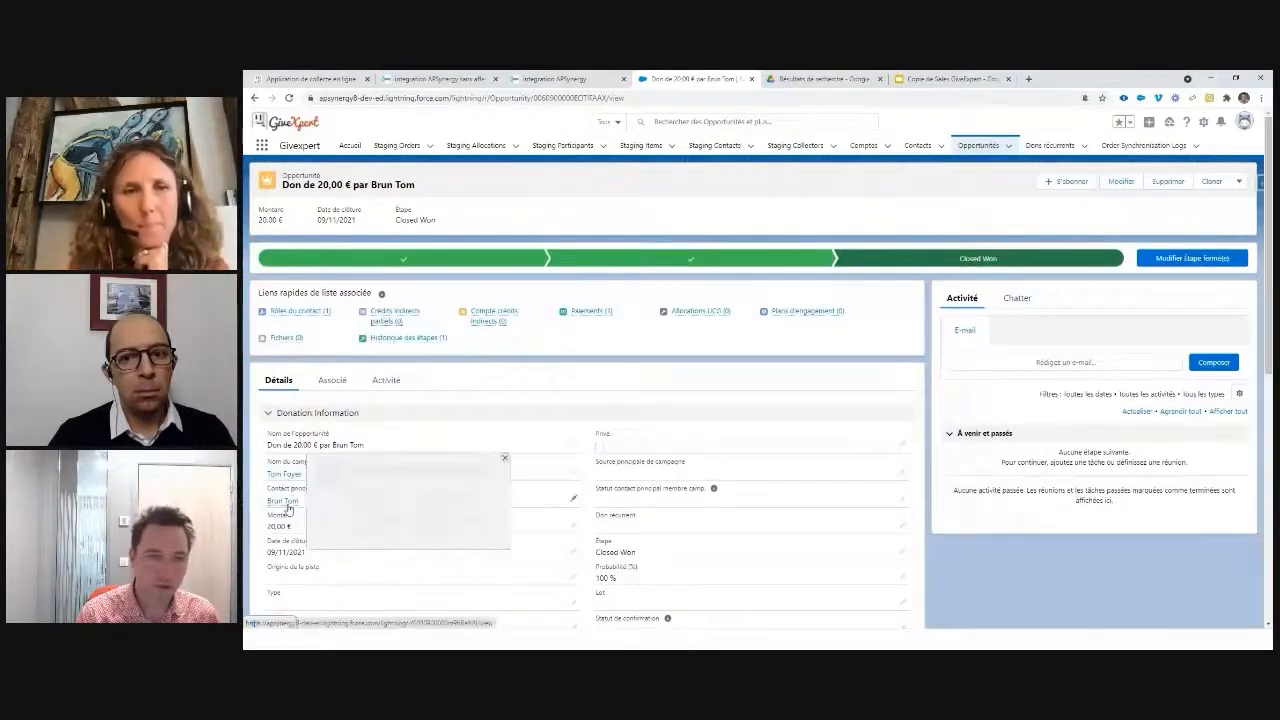
# Step: Open the donor's contact record from the donation and highlight its e-mail address
pyautogui.moveTo(287, 505)
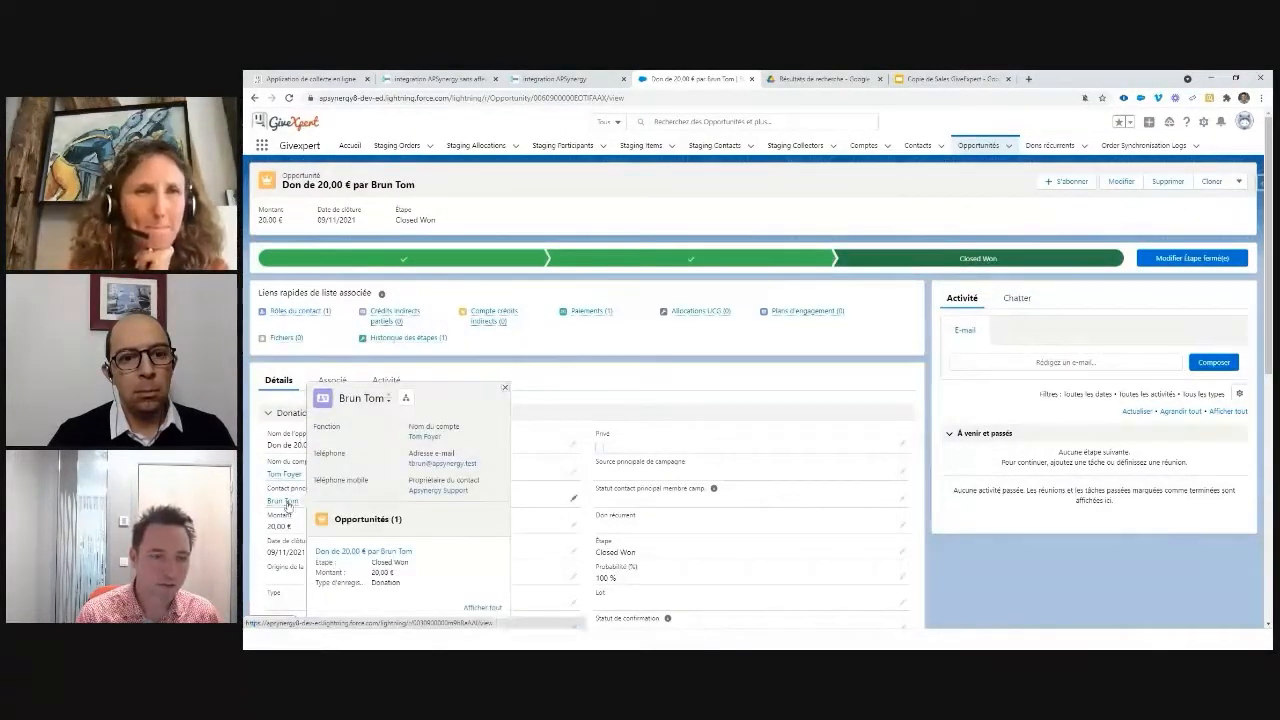
pyautogui.click(285, 502)
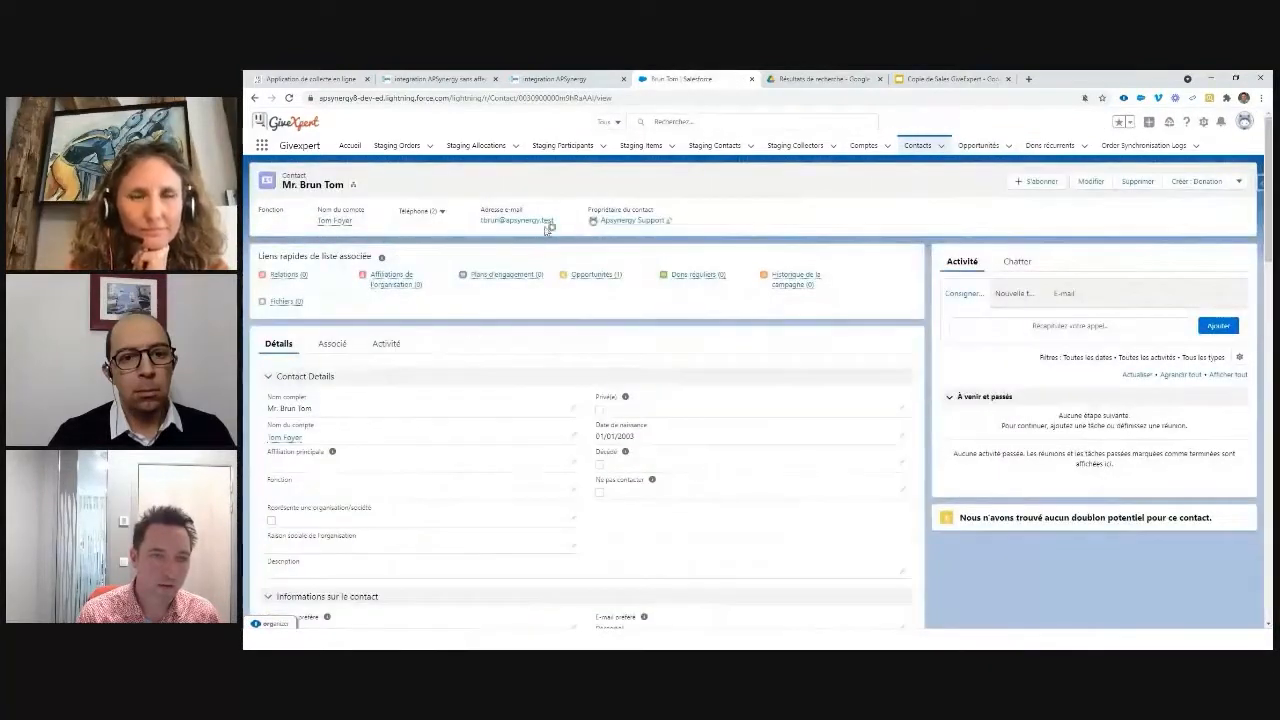
pyautogui.moveTo(553, 221); pyautogui.dragTo(478, 224)
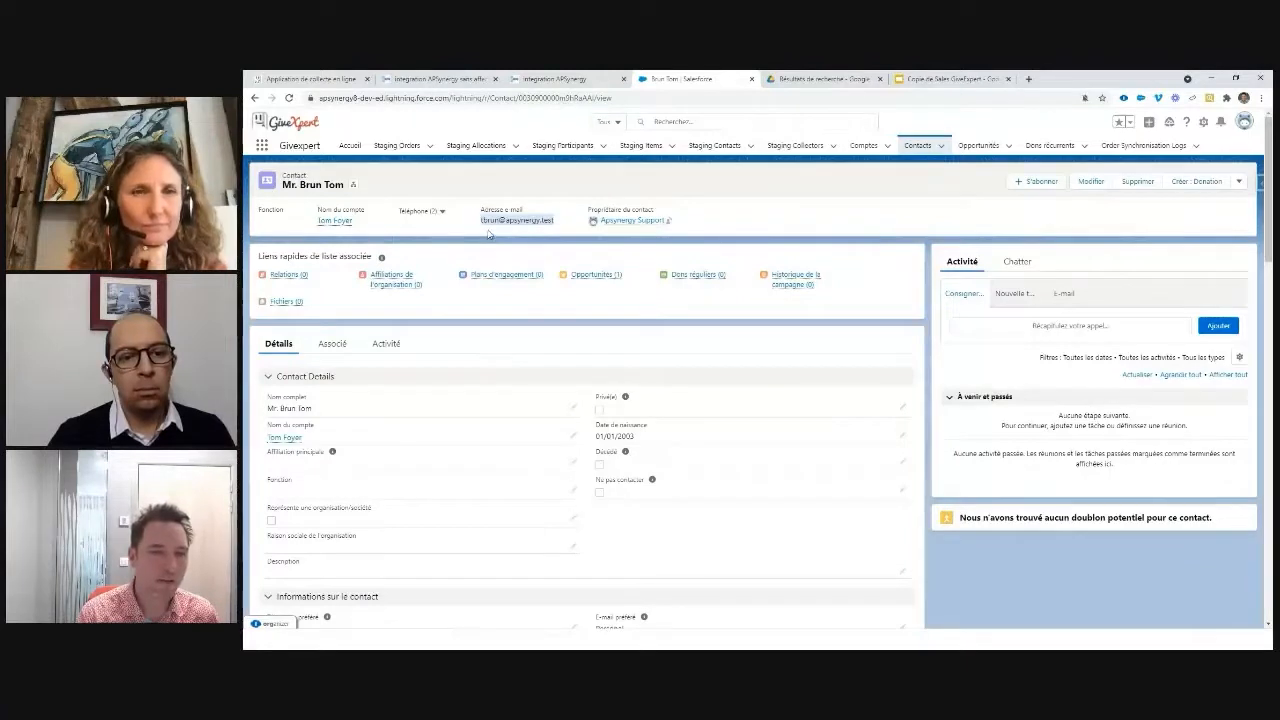
# Step: Check the contact's single Opportunités (1) entry, then go via the Dons Récurrents slide to the donation form
pyautogui.moveTo(596, 281)
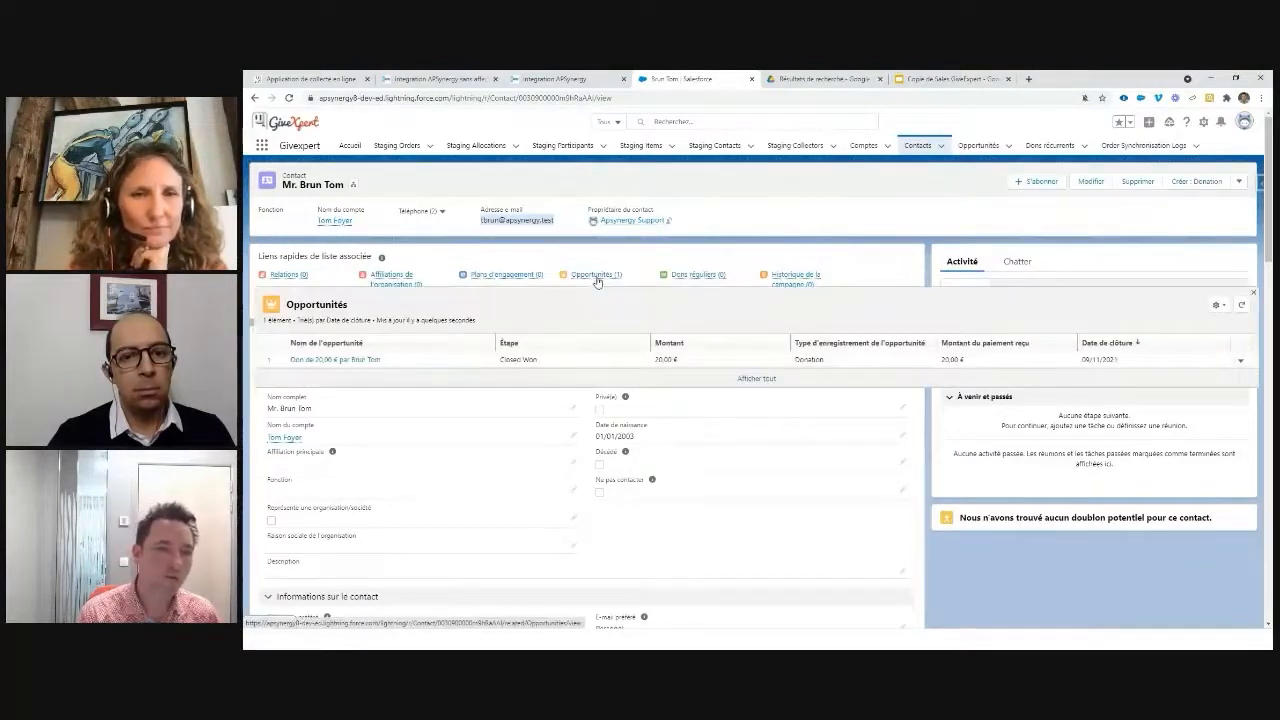
pyautogui.hotkey('alt', 'Tab')
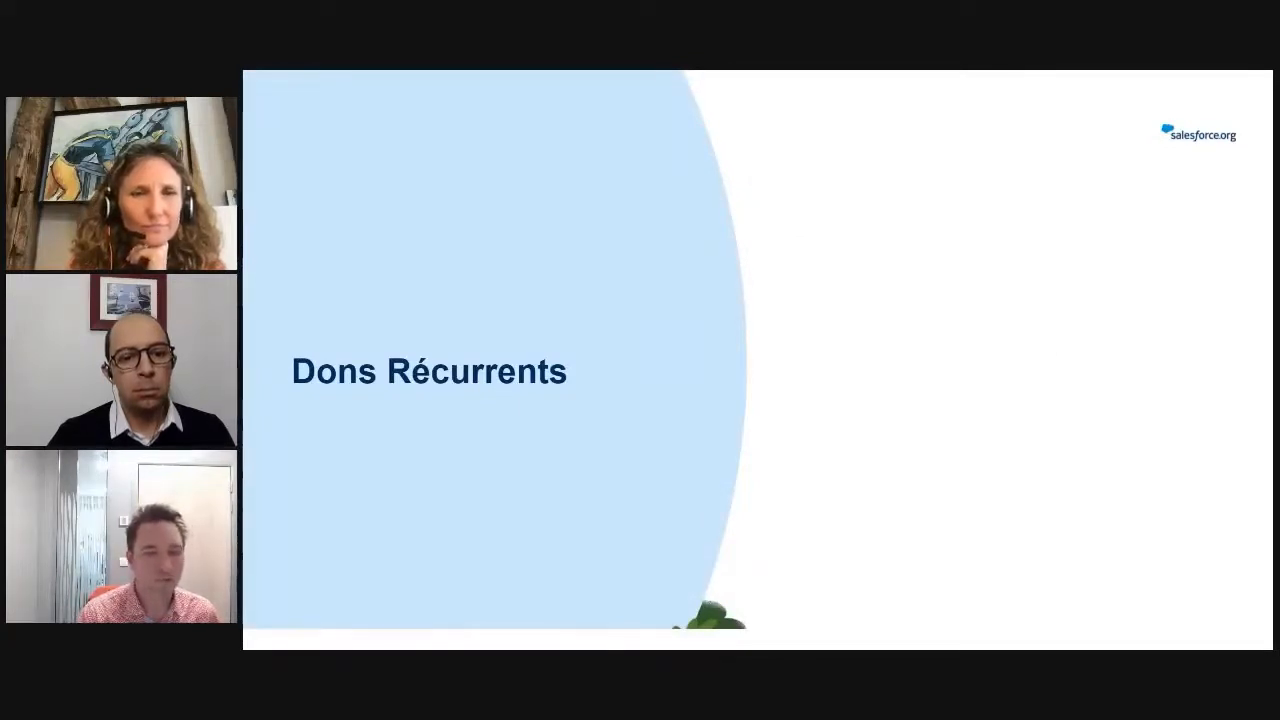
pyautogui.hotkey('alt', 'Tab')
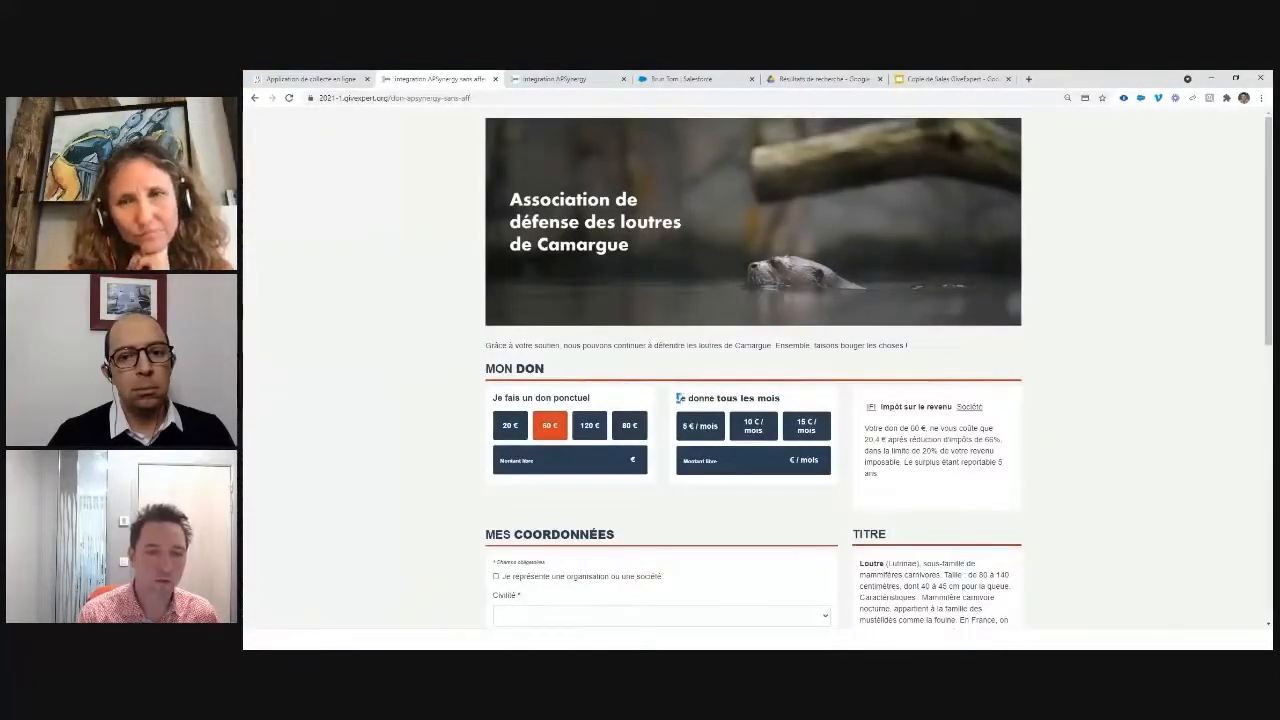
# Step: Enter a free monthly amount of 23 € and set the civility to Madame
pyautogui.moveTo(676, 398); pyautogui.dragTo(779, 398)
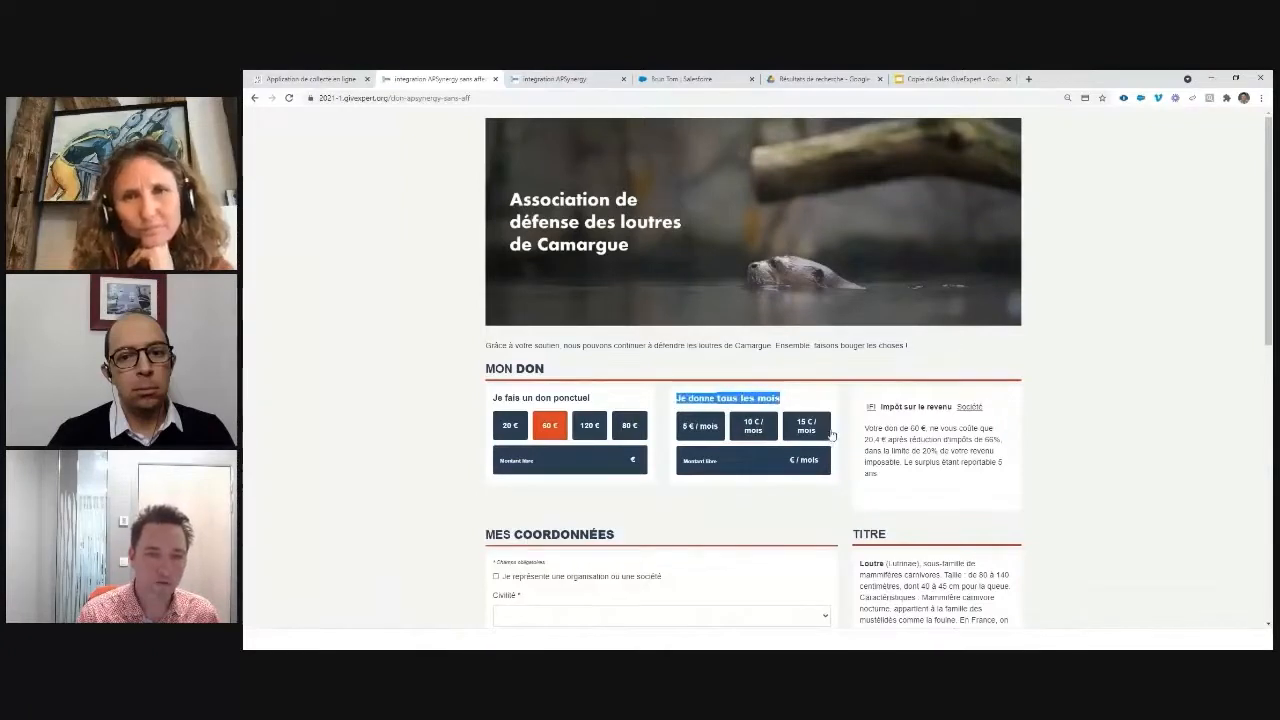
pyautogui.click(722, 465)
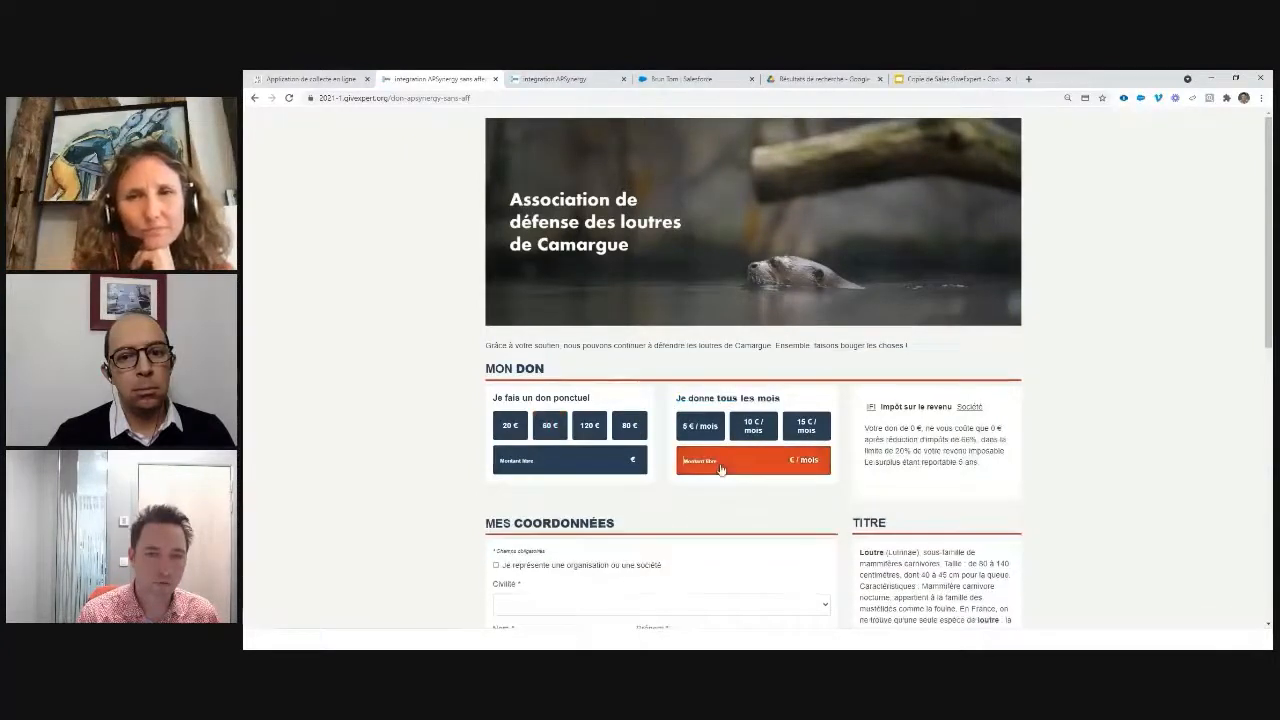
pyautogui.write('23')
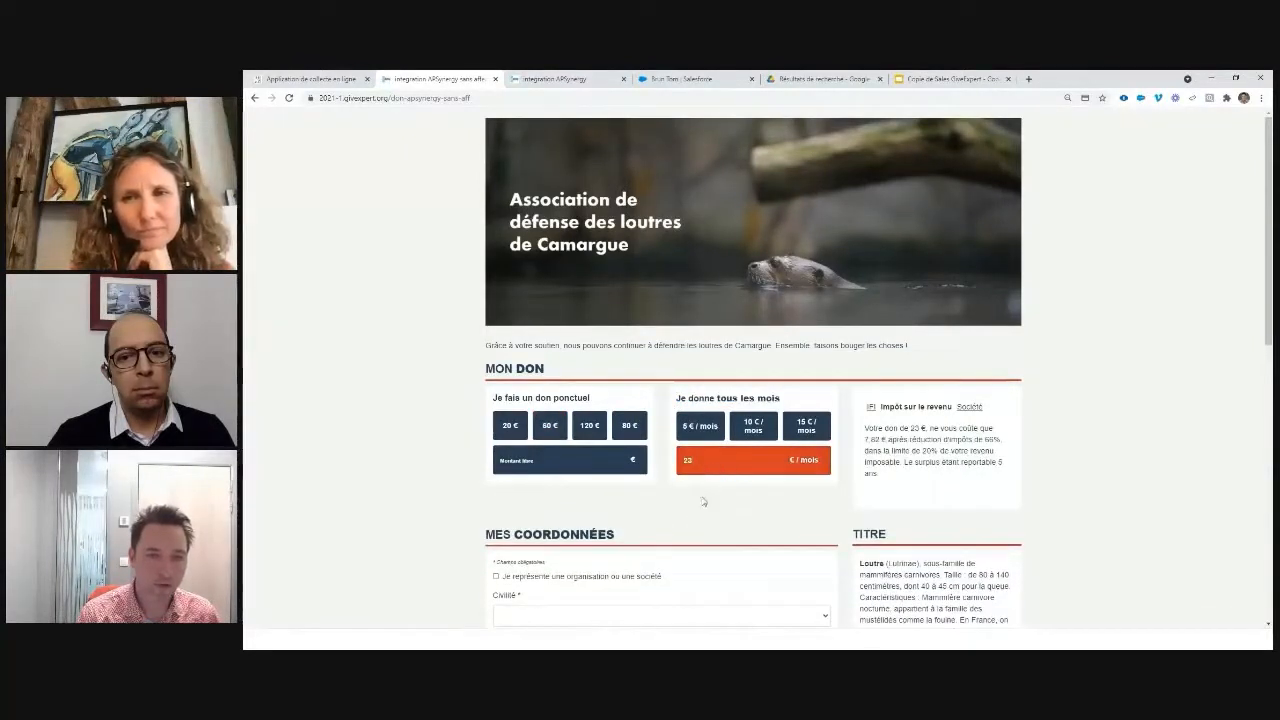
pyautogui.scroll(-1, 703, 501)
pyautogui.click(595, 509)
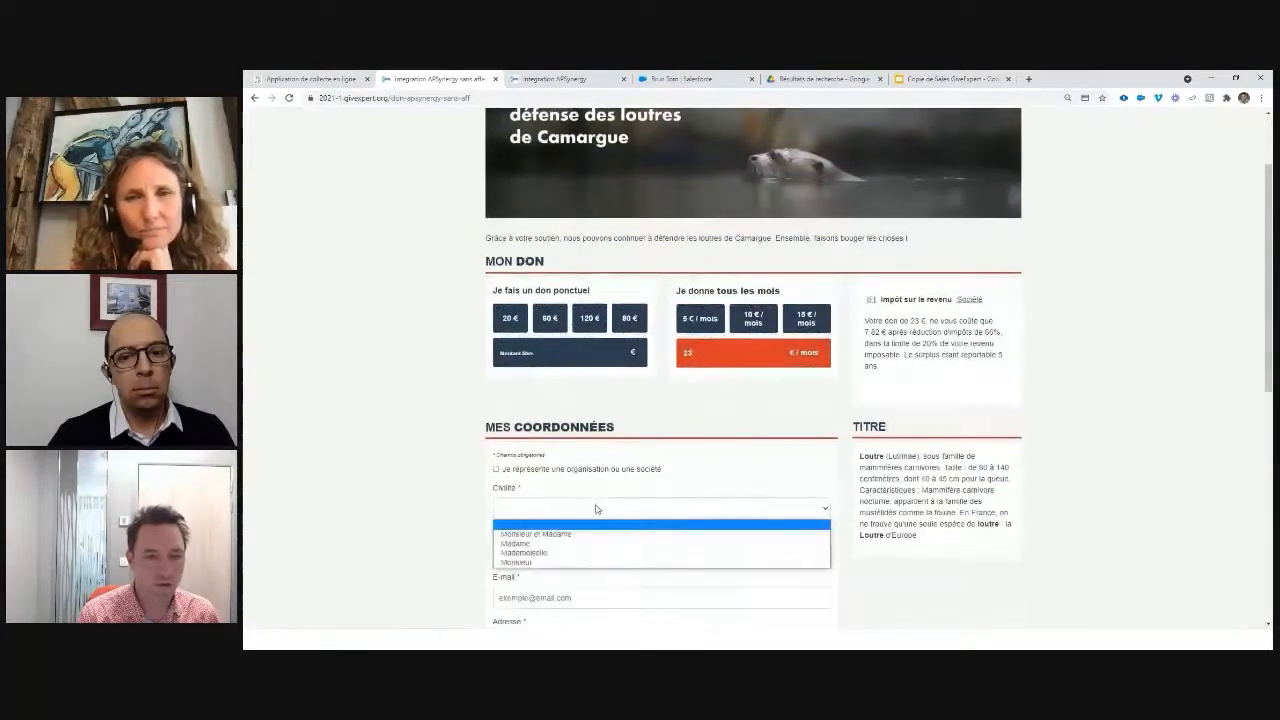
pyautogui.click(578, 543)
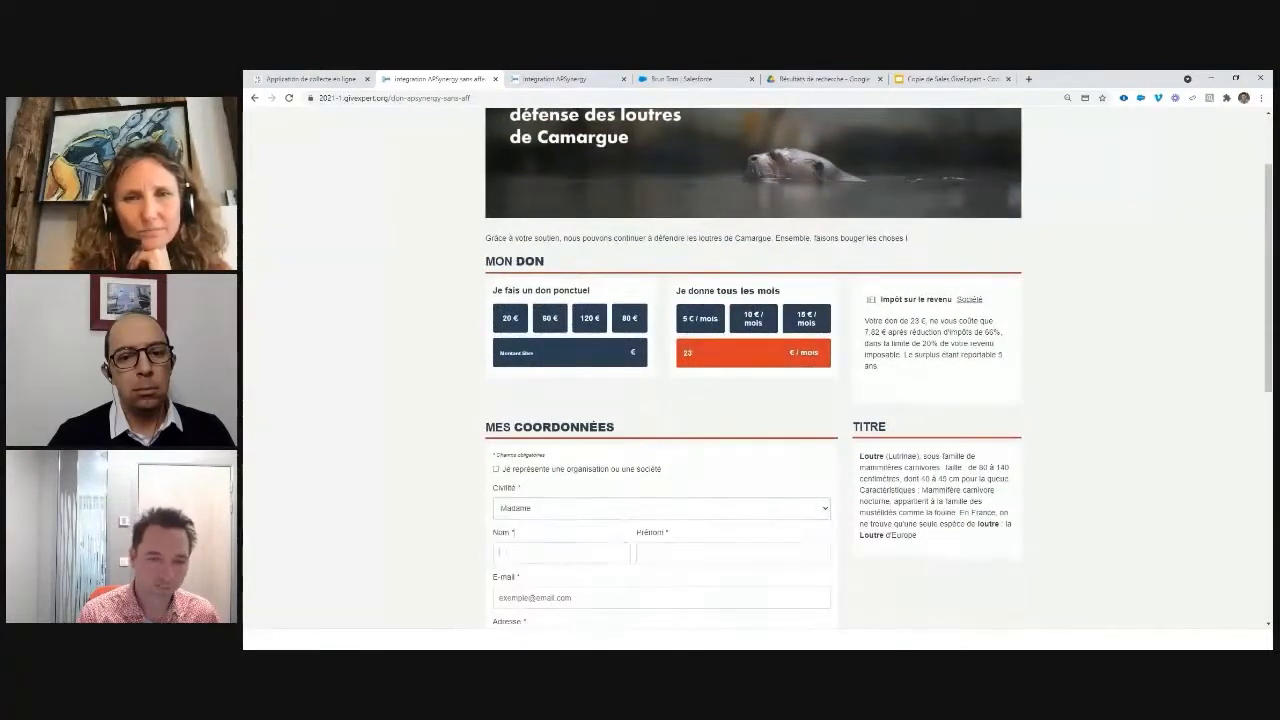
# Step: Fill in the donor's last name, first name and e-mail address
pyautogui.click(568, 549)
pyautogui.write('Anne')
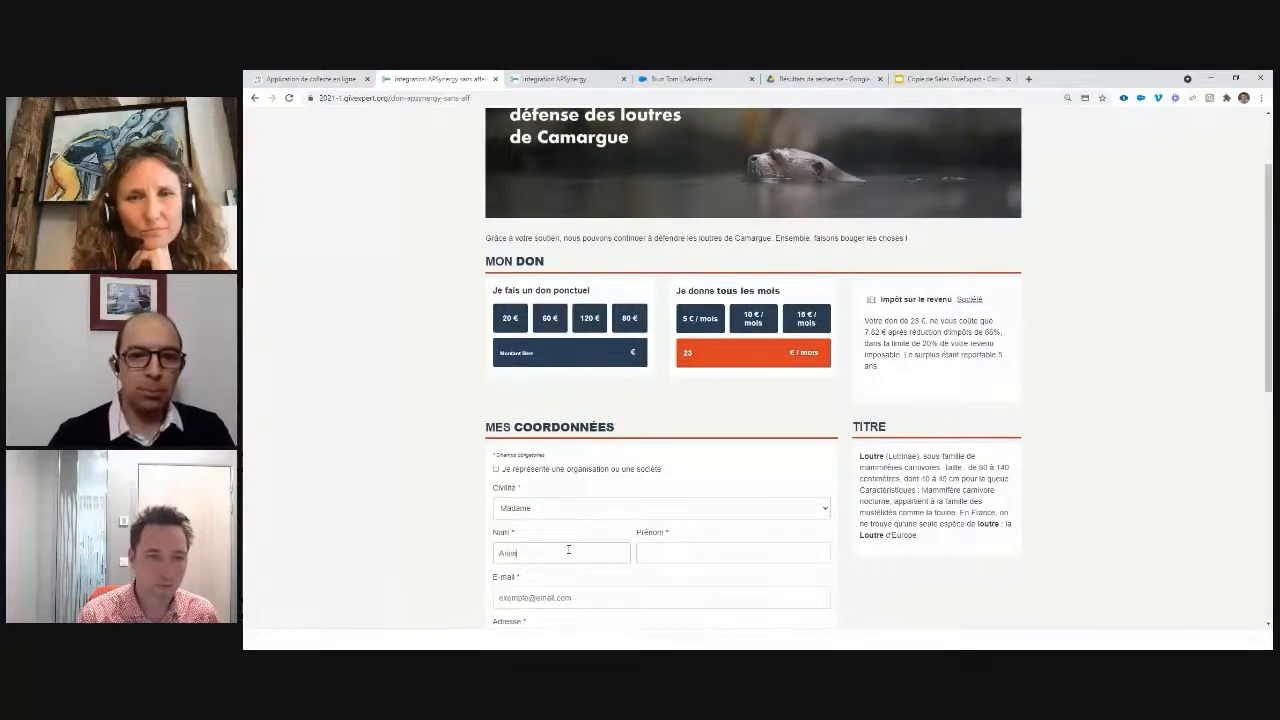
pyautogui.press('Tab')
pyautogui.write('JHoly')
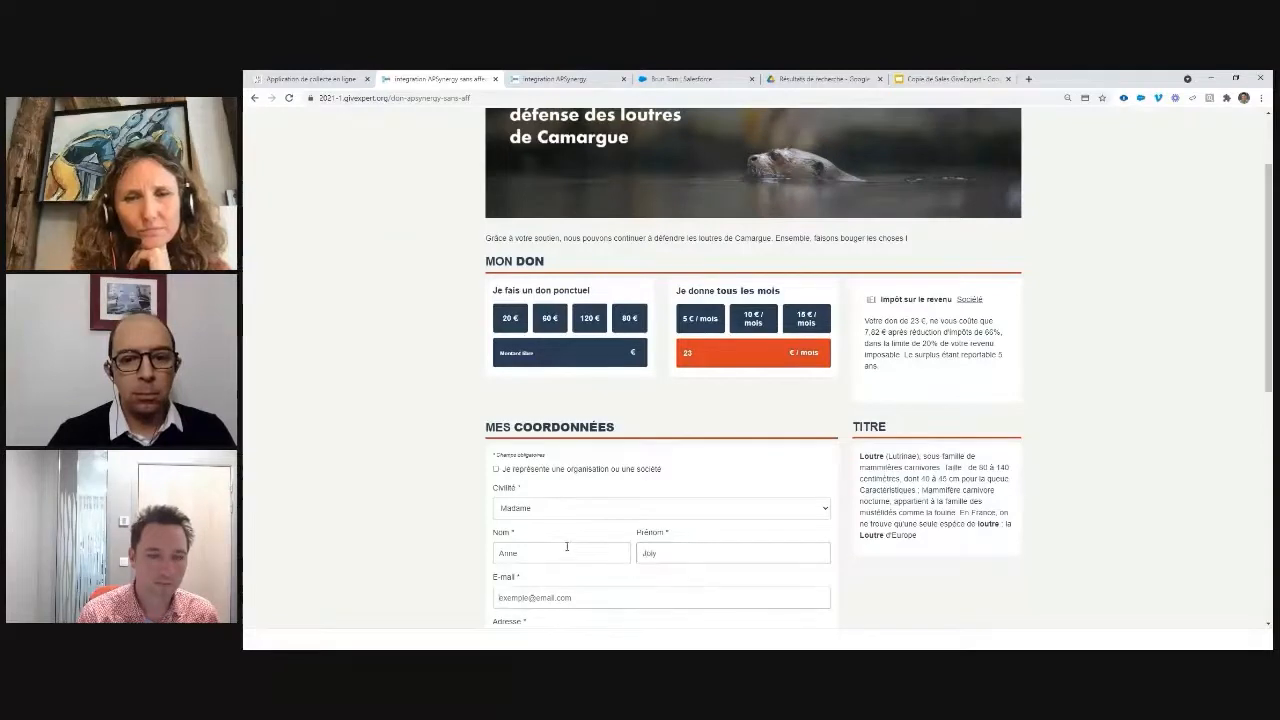
pyautogui.press('Tab')
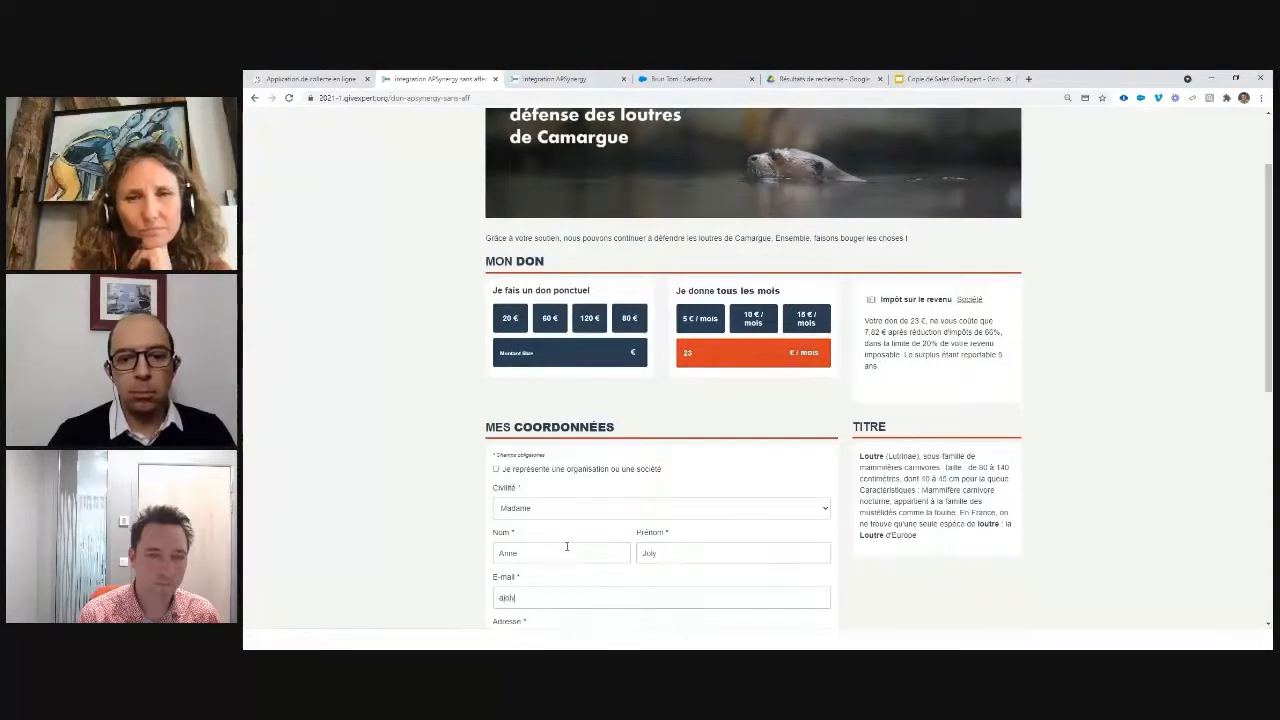
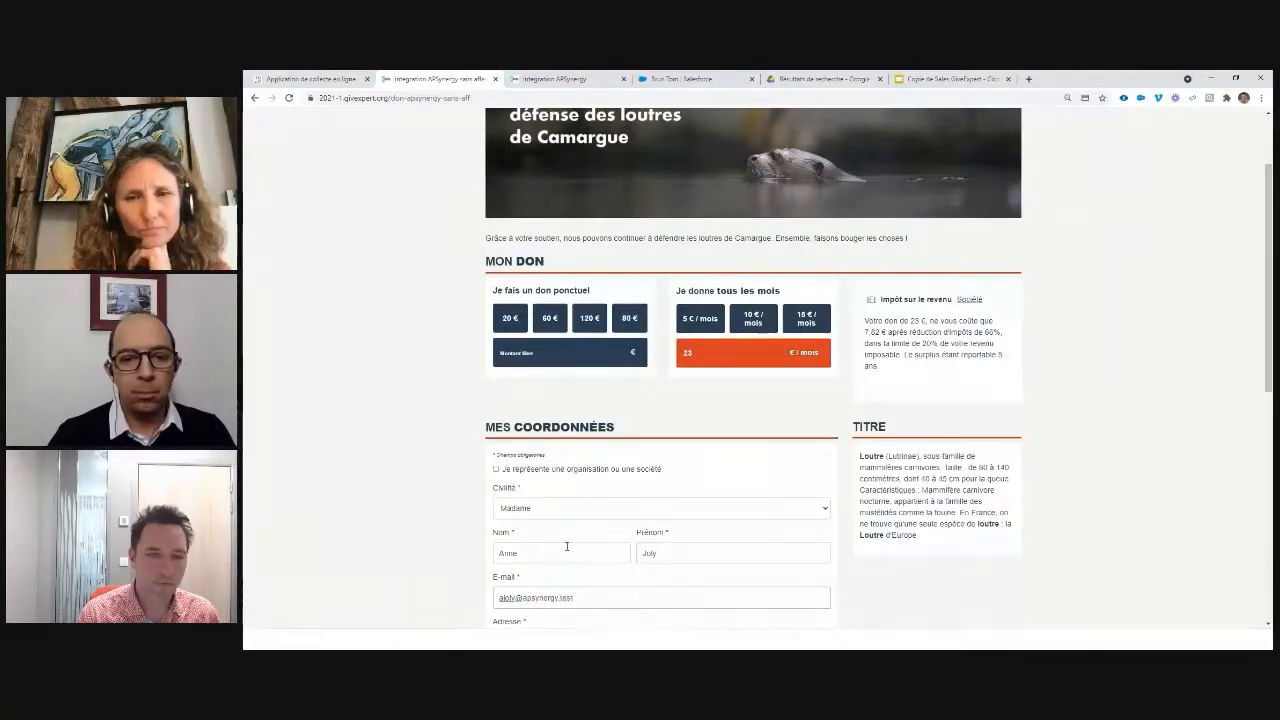
# Step: Enter the donor's street address, postal code and city
pyautogui.scroll(-2, 562, 512)
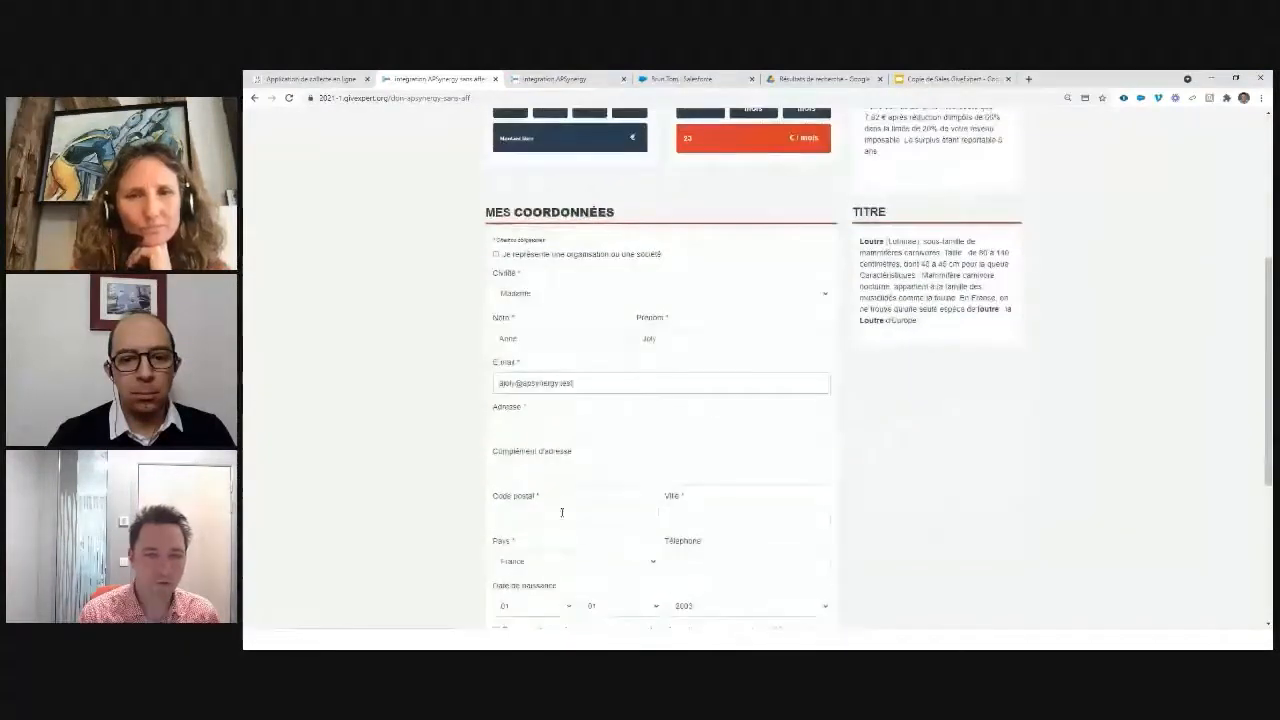
pyautogui.click(571, 425)
pyautogui.write('Bd')
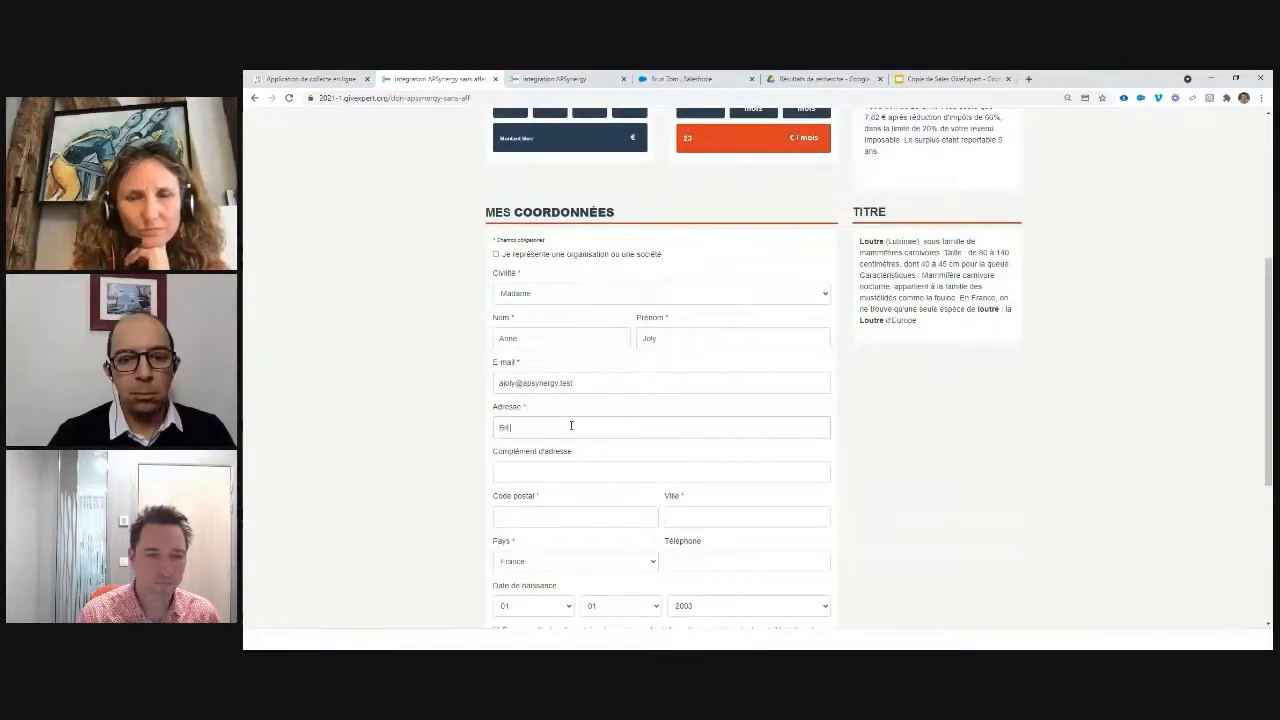
pyautogui.write(' de')
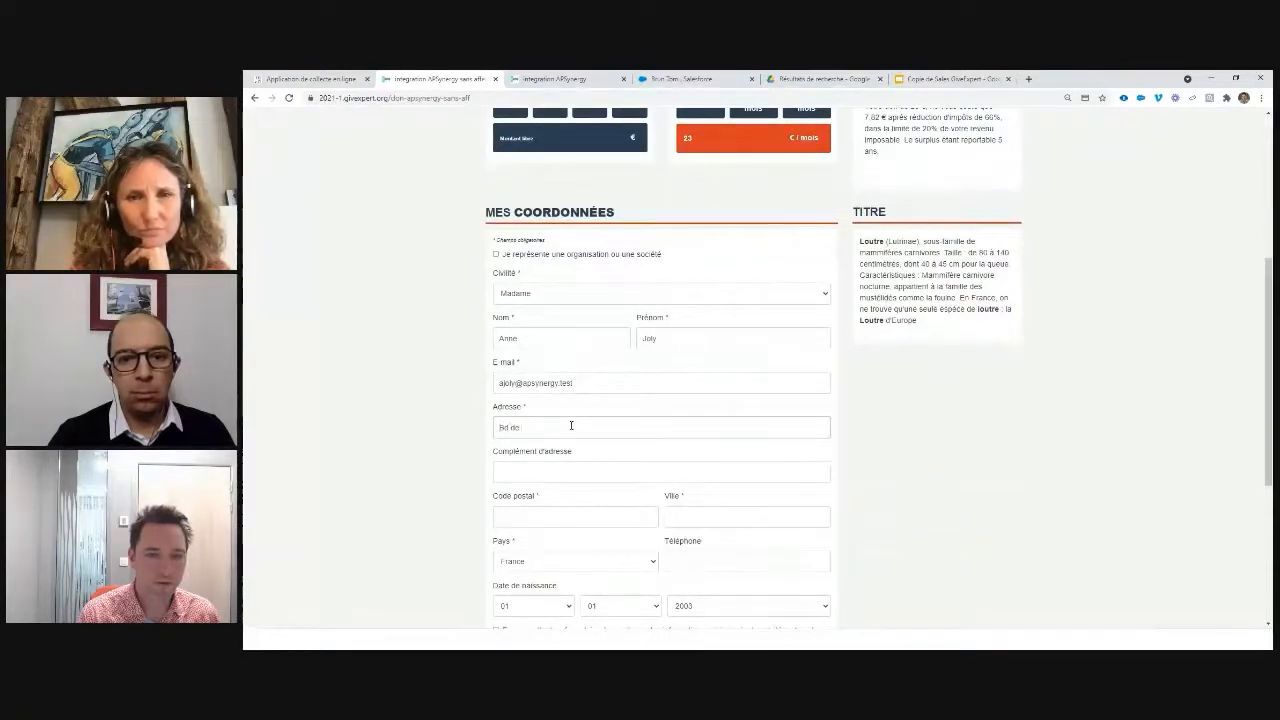
pyautogui.write(' la p')
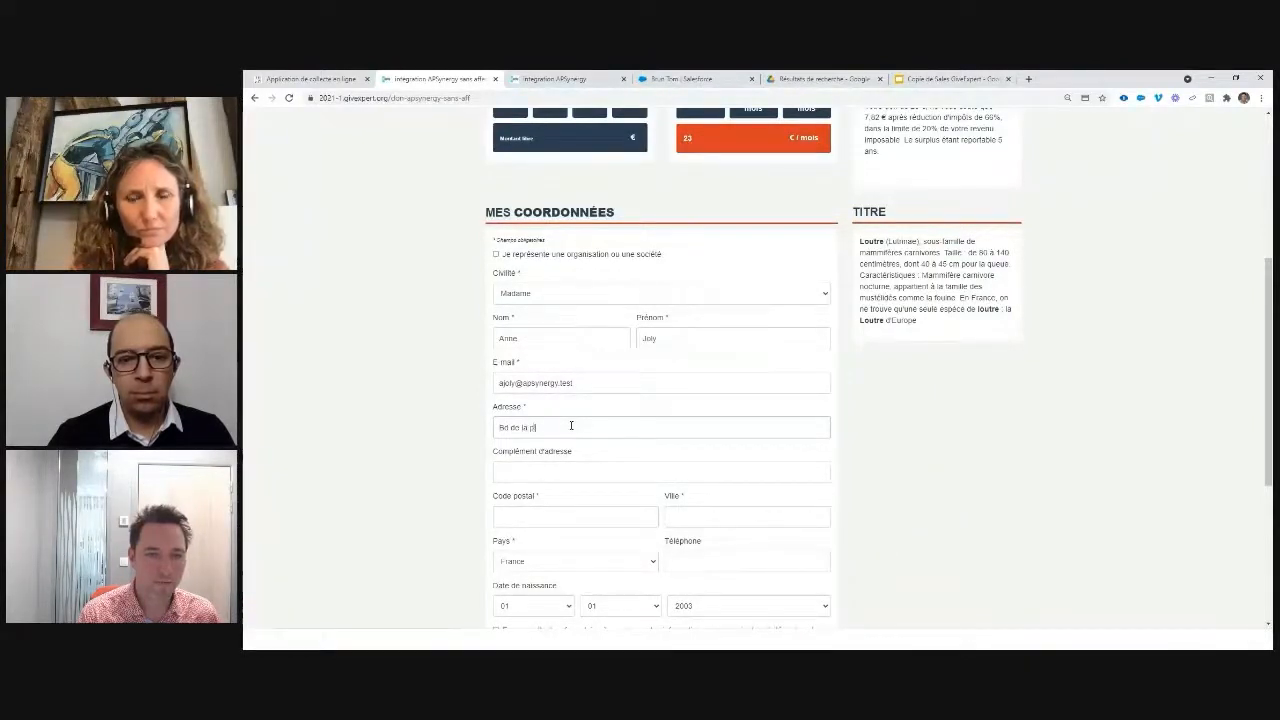
pyautogui.write('lage')
pyautogui.press('Tab')
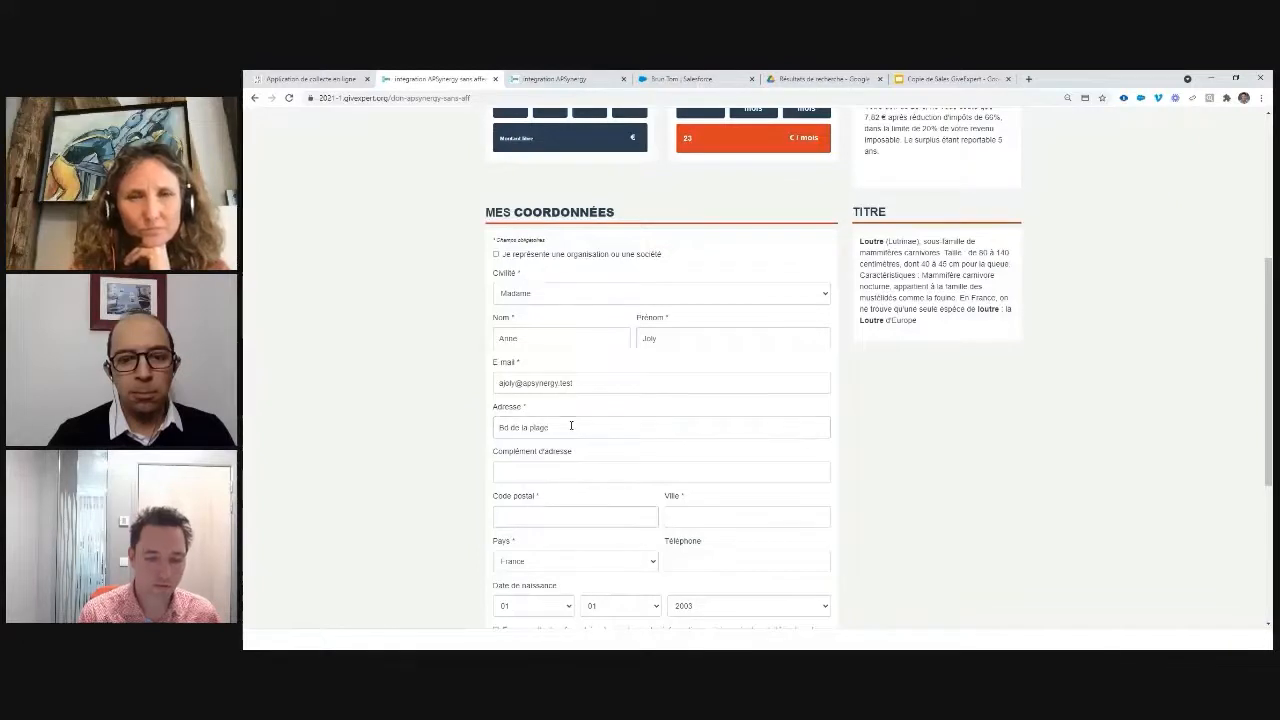
pyautogui.write('33680')
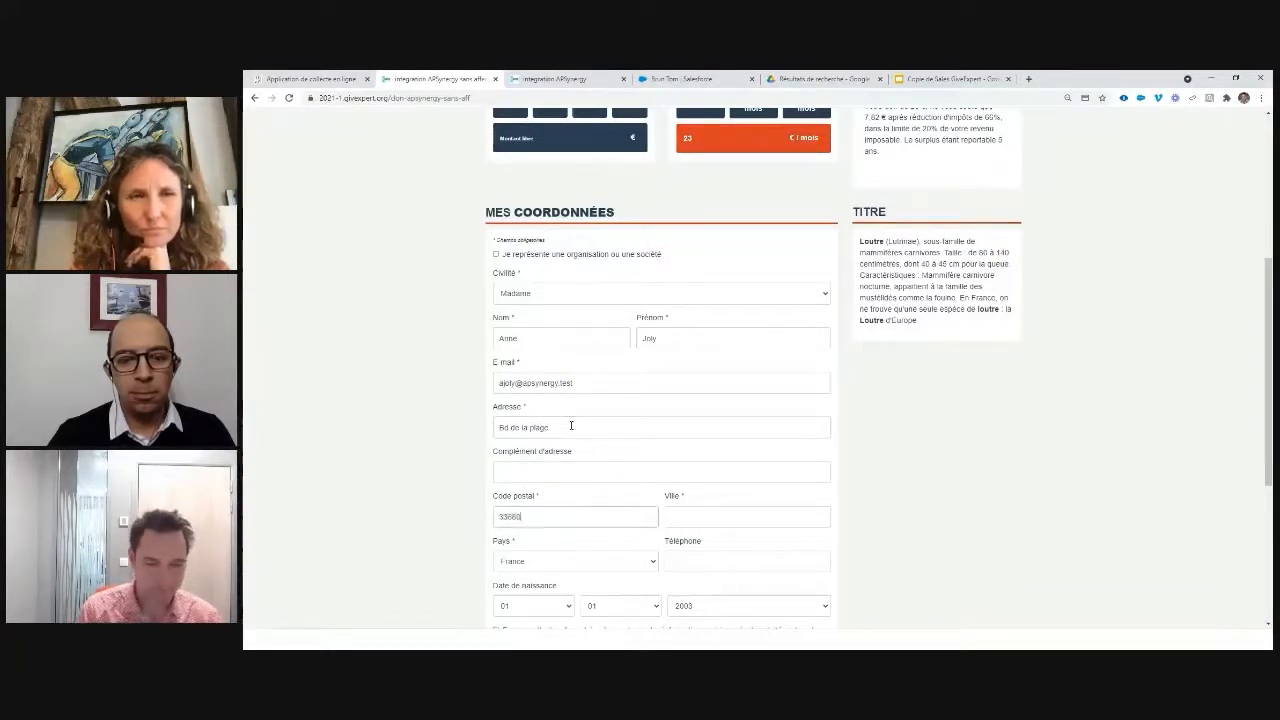
pyautogui.write('Lacanau')
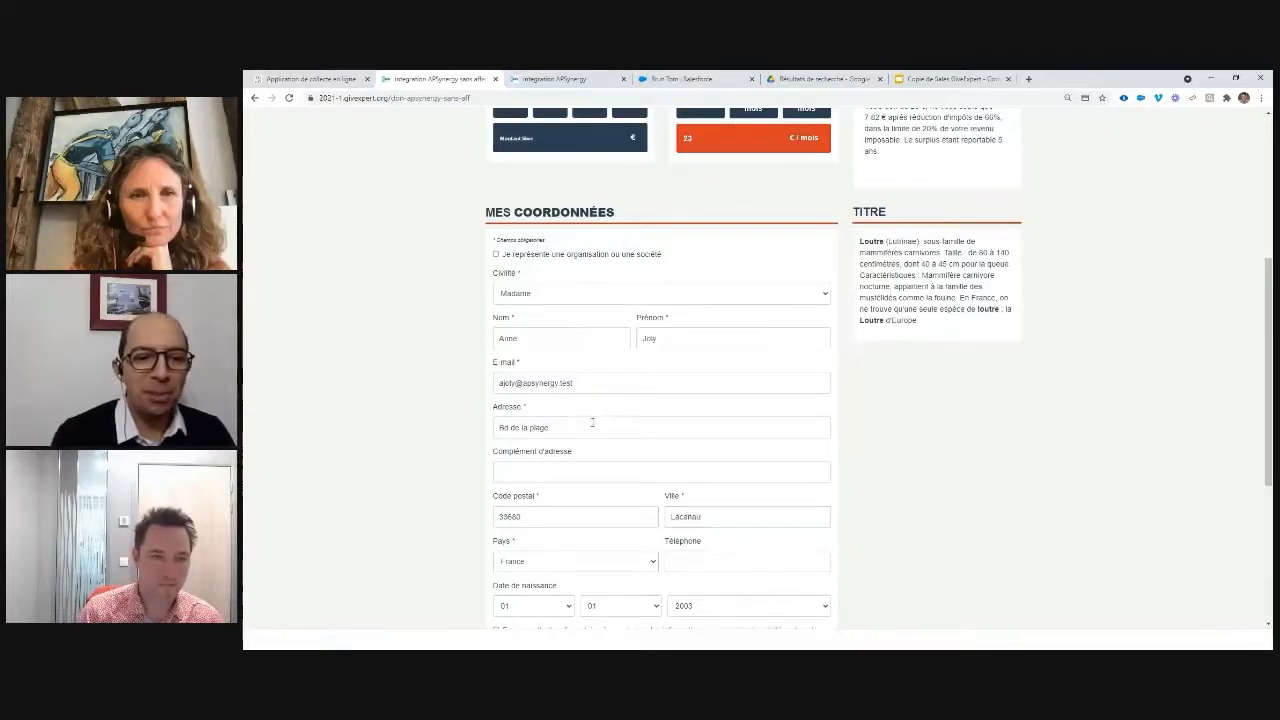
pyautogui.scroll(-3, 592, 422)
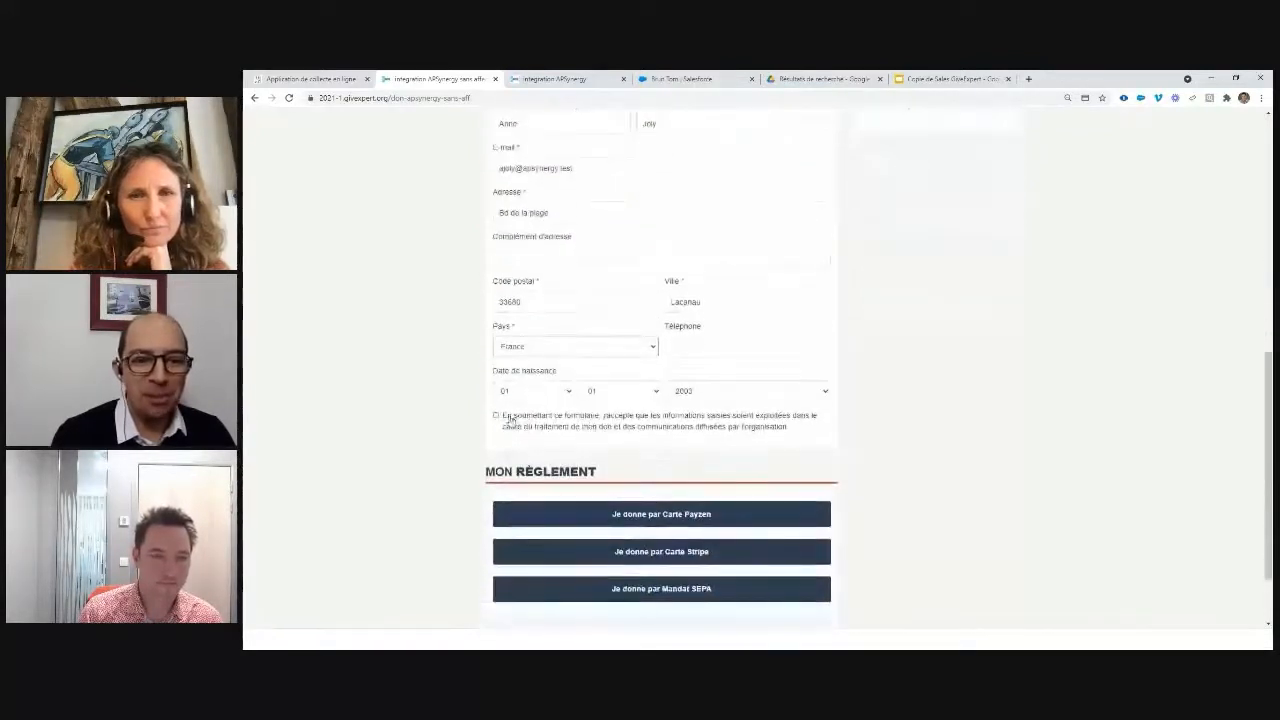
# Step: Choose Stripe card payment for the 23,00 € monthly gift and enter the test card number and expiry
pyautogui.click(659, 553)
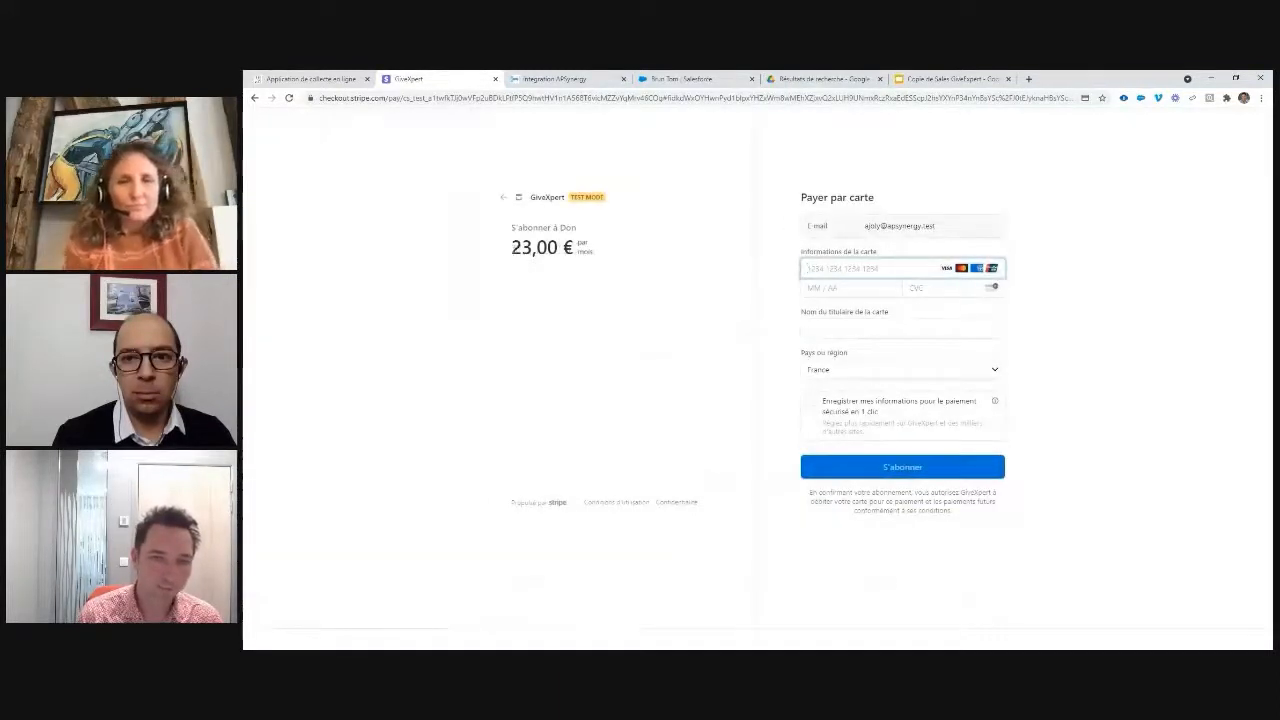
pyautogui.moveTo(511, 247); pyautogui.dragTo(592, 252)
pyautogui.click(840, 268)
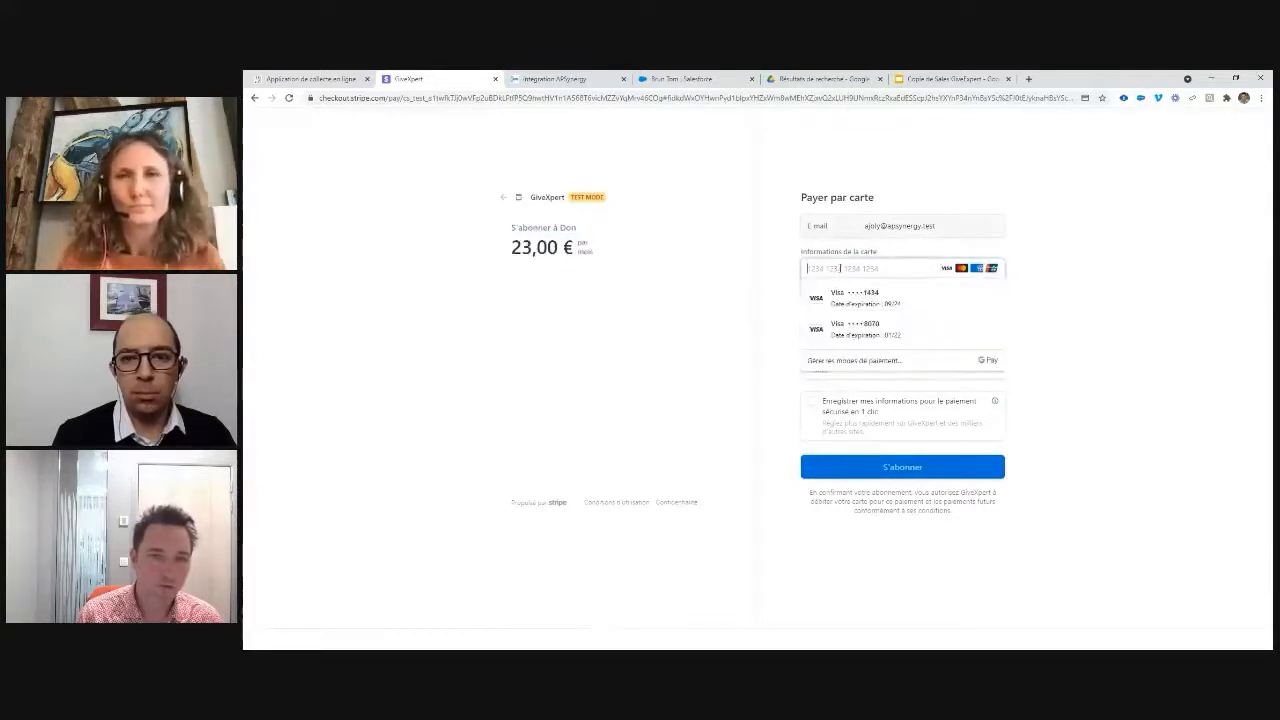
pyautogui.write('411111')
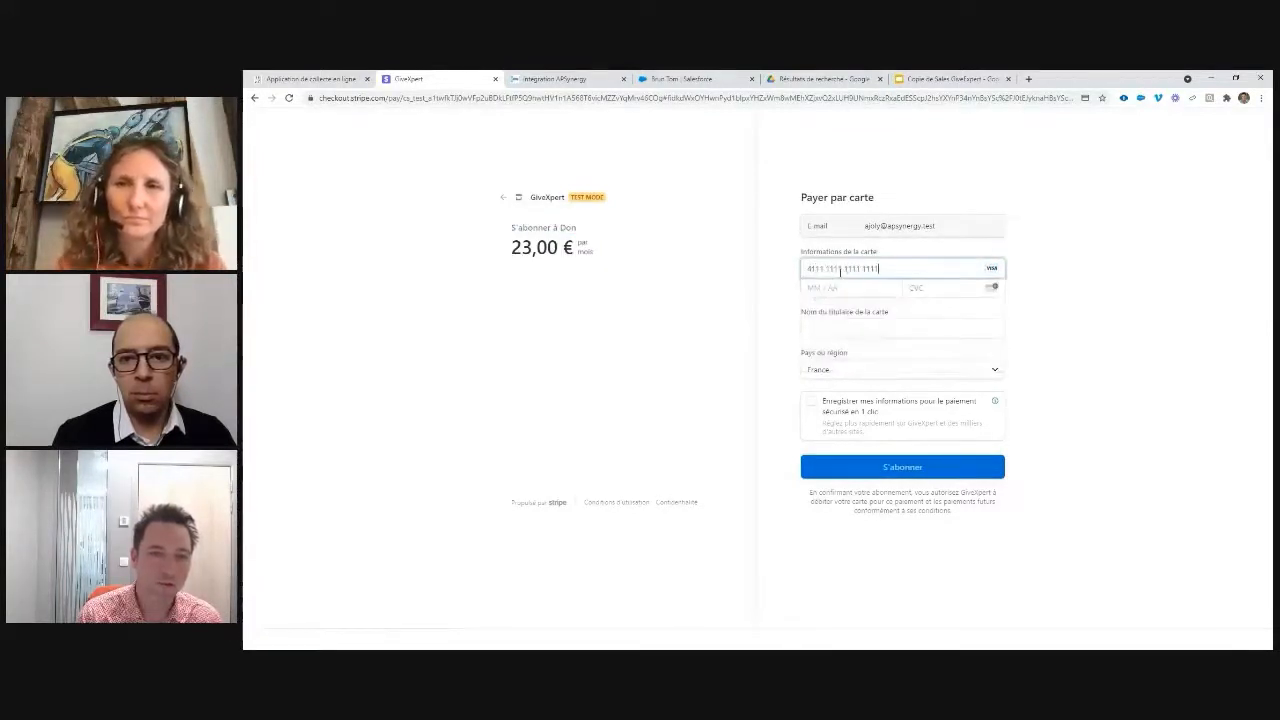
pyautogui.click(834, 288)
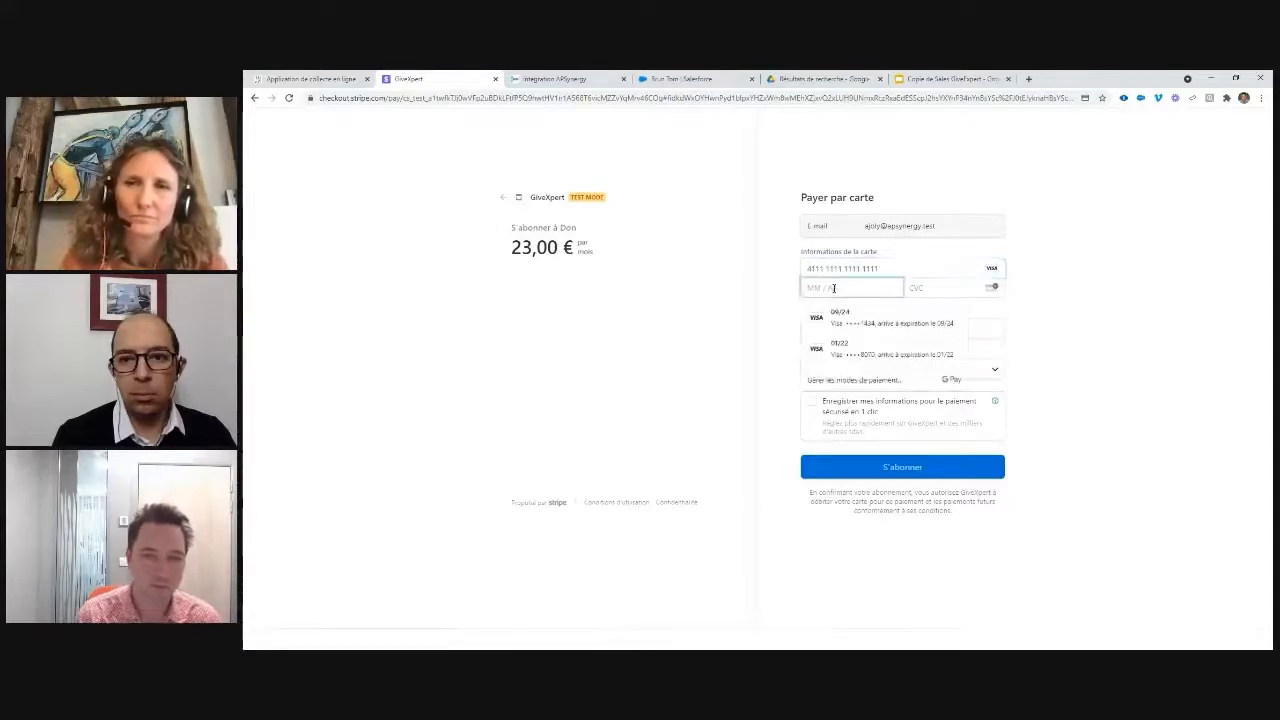
pyautogui.write('12 /')
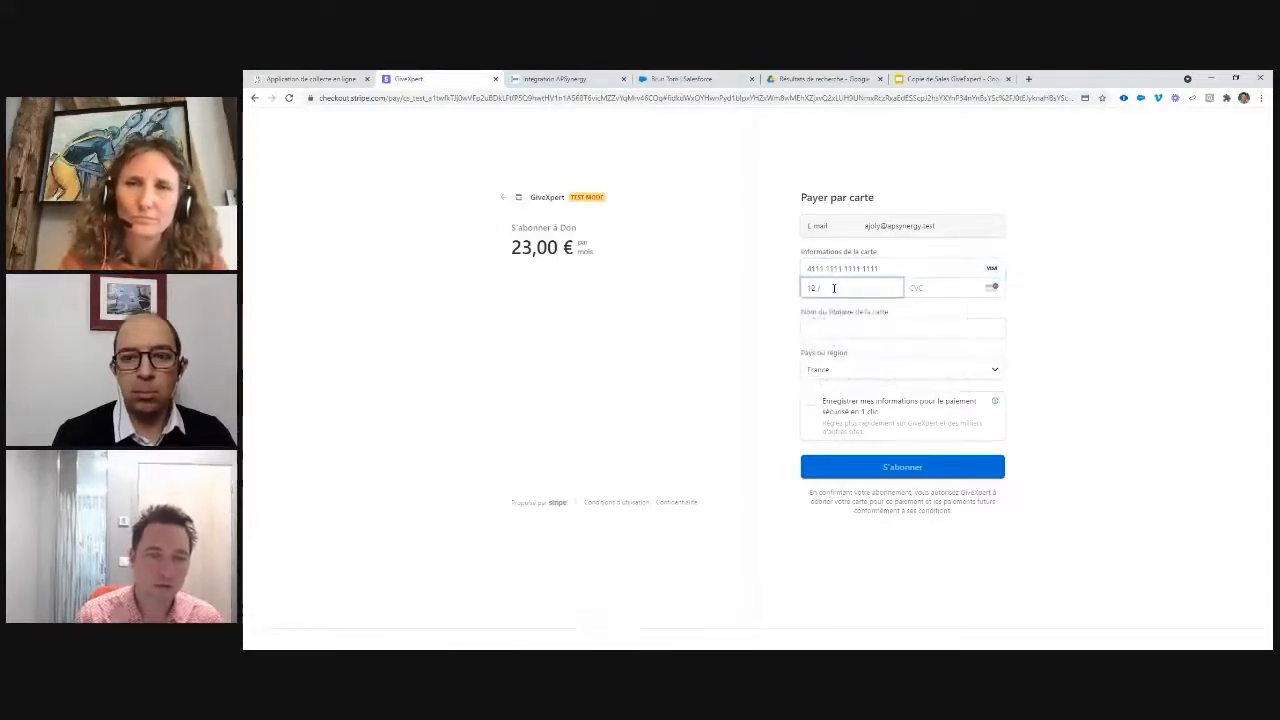
pyautogui.write('22')
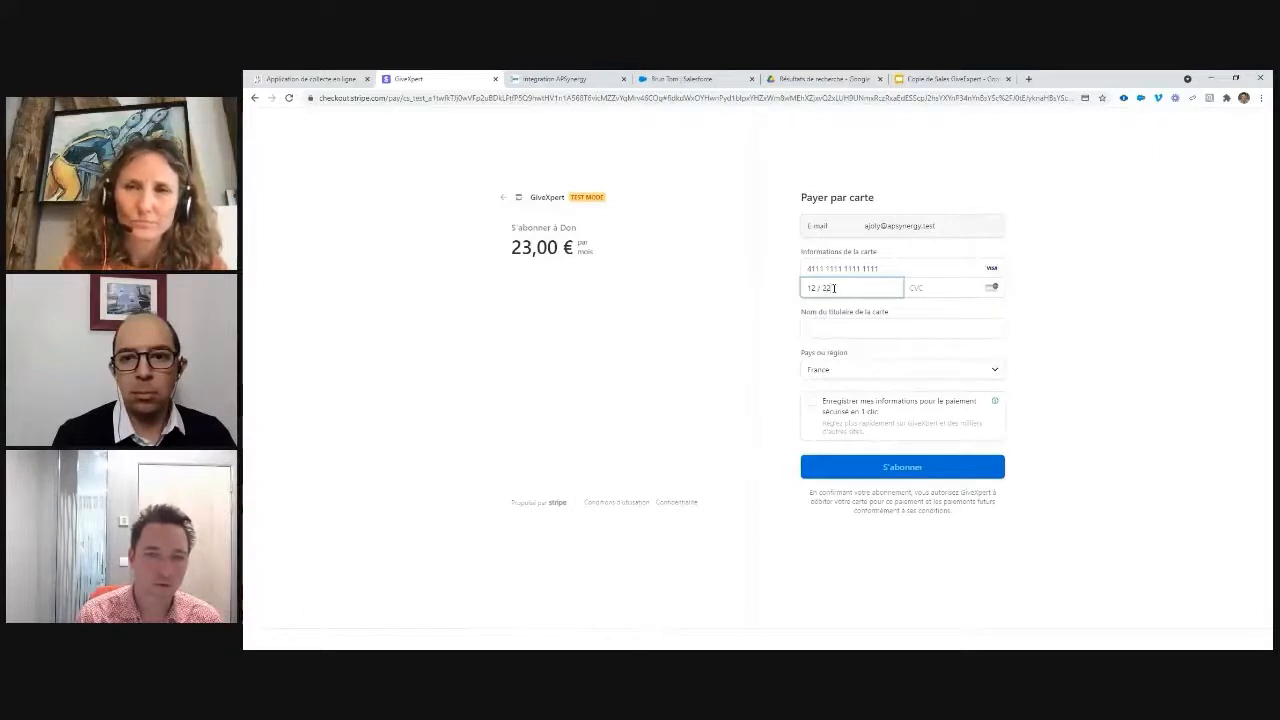
pyautogui.write('000')
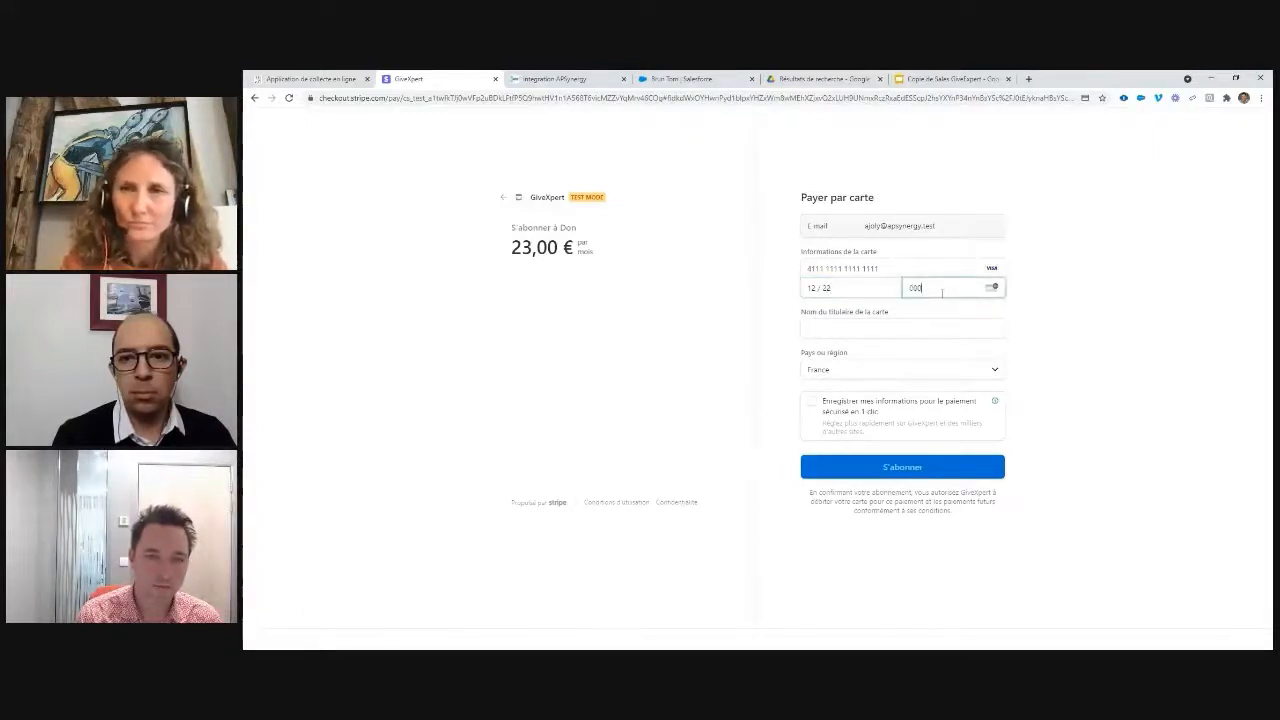
# Step: Enter the cardholder's name, confirm the subscription, decline saving the card, and highlight the thank-you message
pyautogui.click(910, 329)
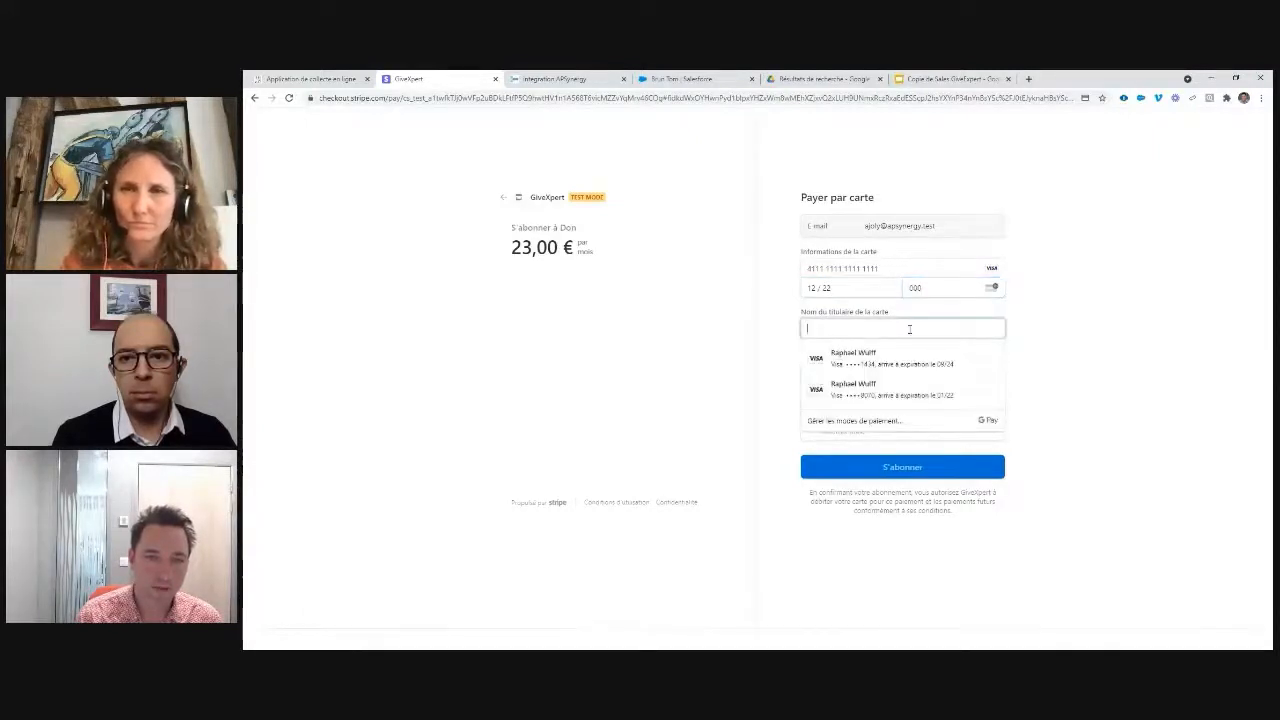
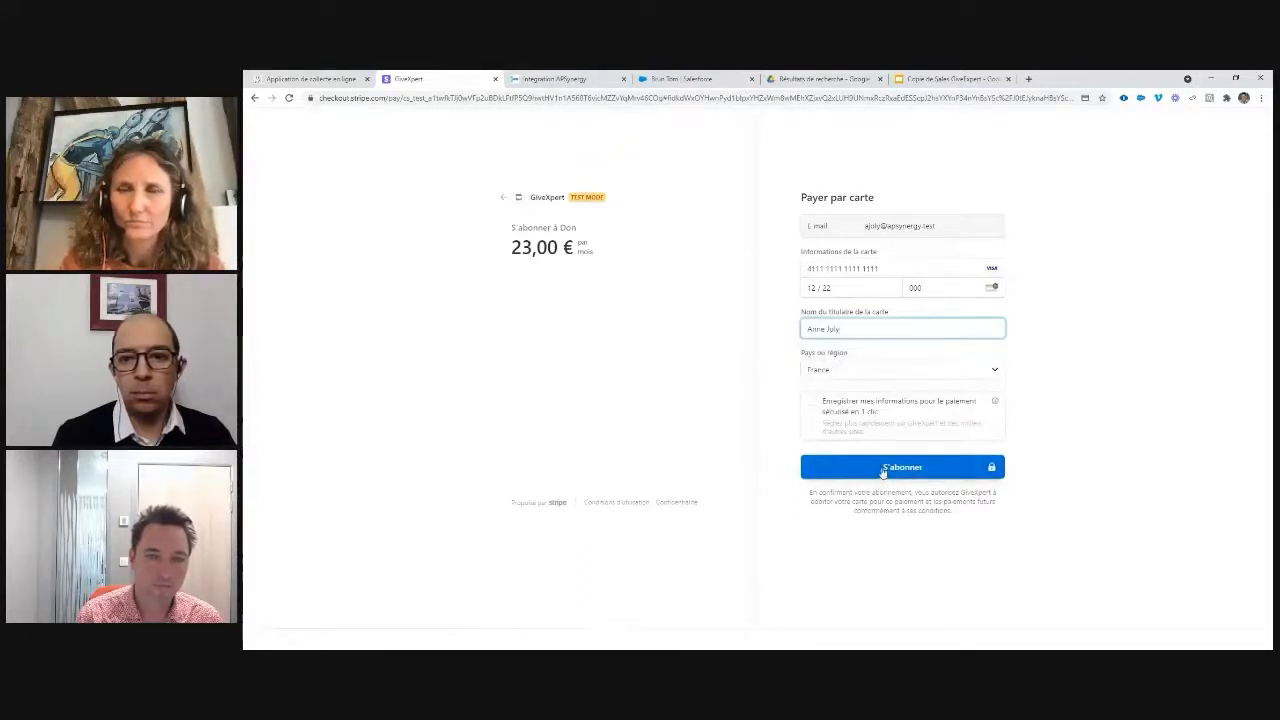
pyautogui.click(882, 467)
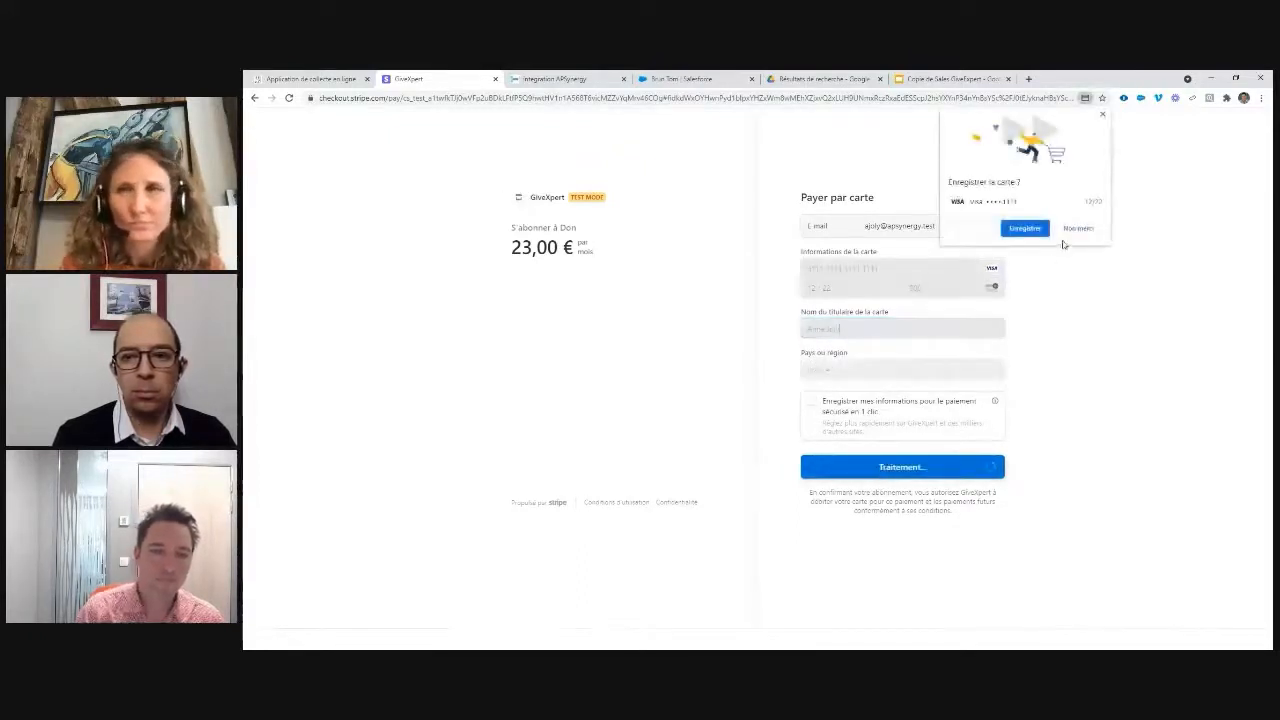
pyautogui.click(1076, 229)
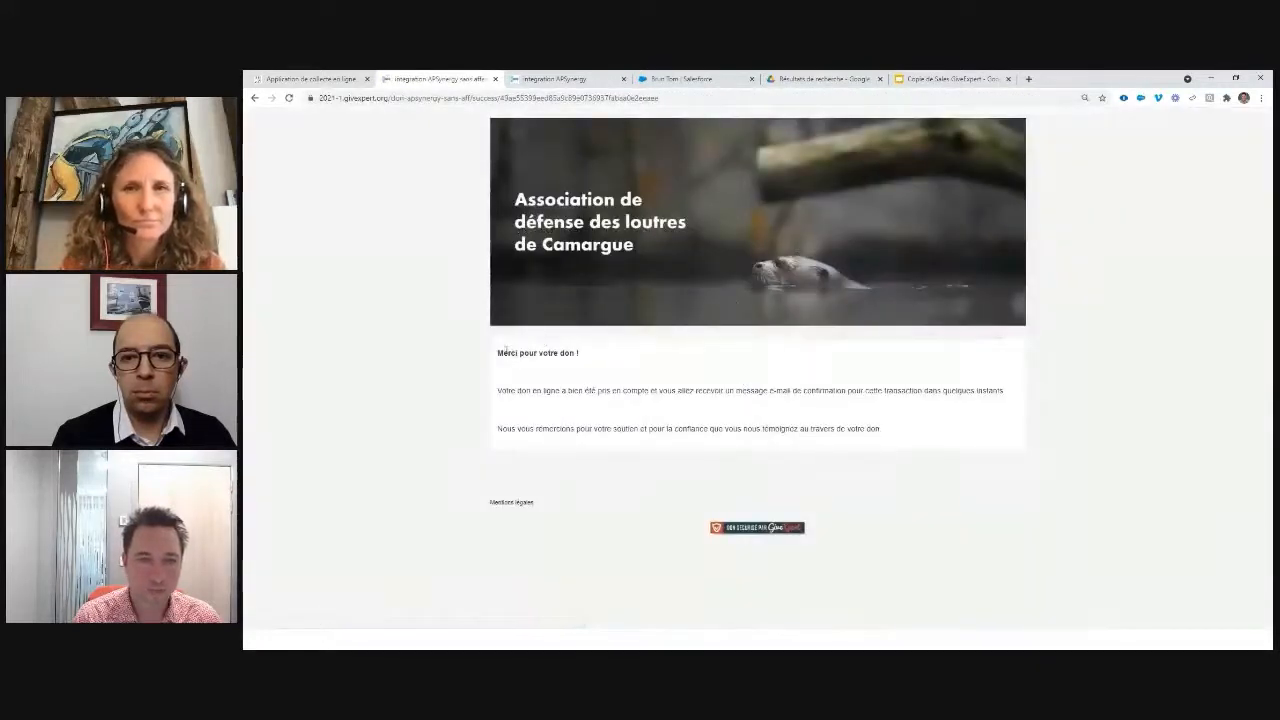
pyautogui.moveTo(506, 351); pyautogui.dragTo(579, 353)
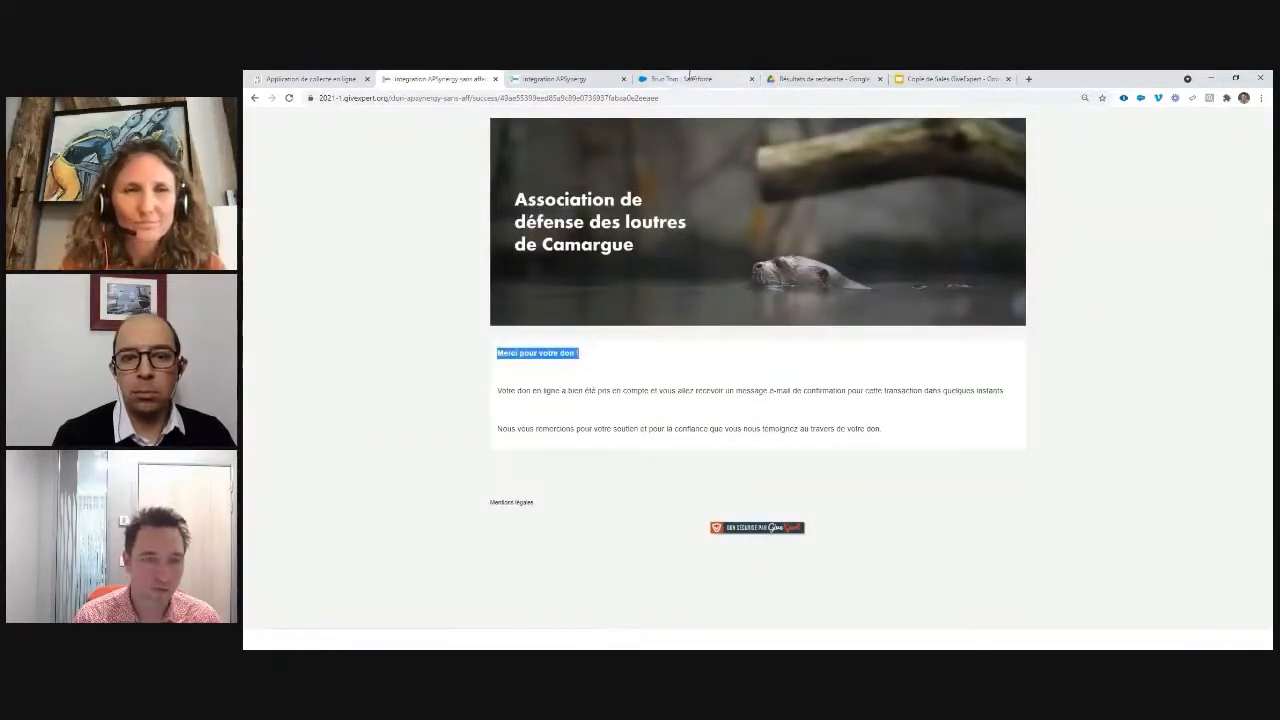
pyautogui.click(684, 78)
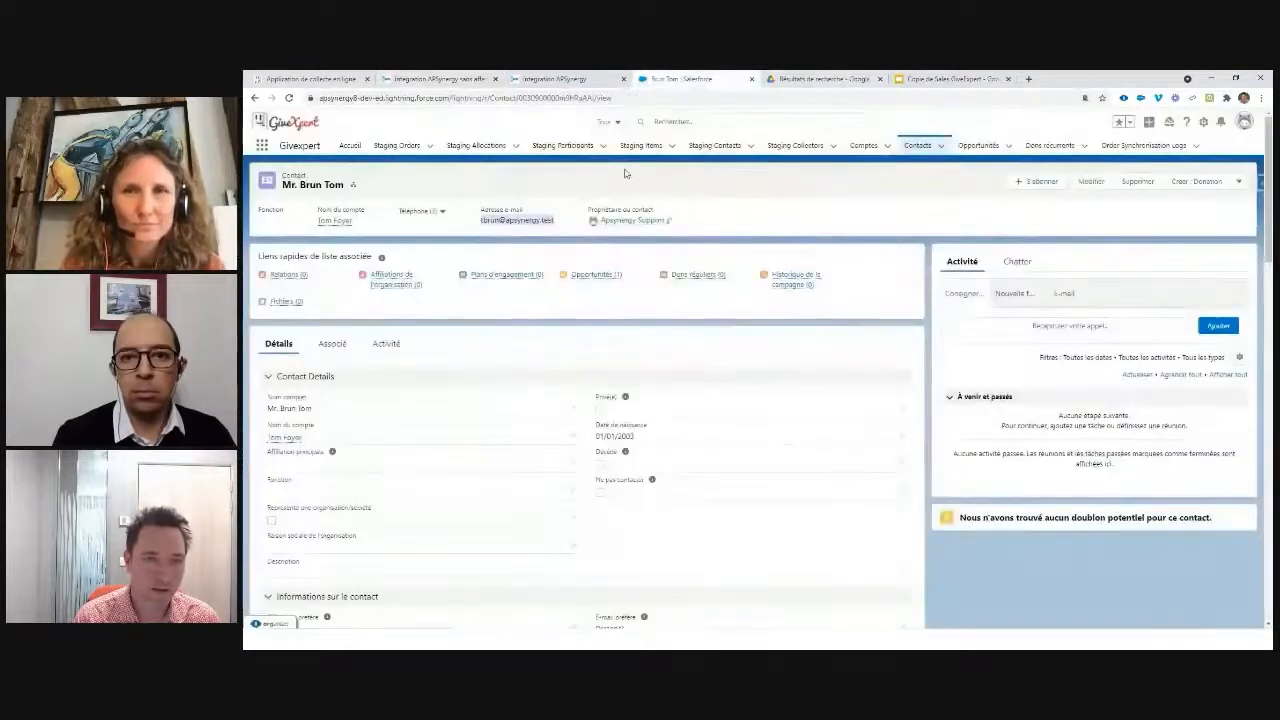
# Step: Run 'Synchroniser les dons' from Global Actions, then open, refresh and reload the Dons récurrents list
pyautogui.click(1148, 121)
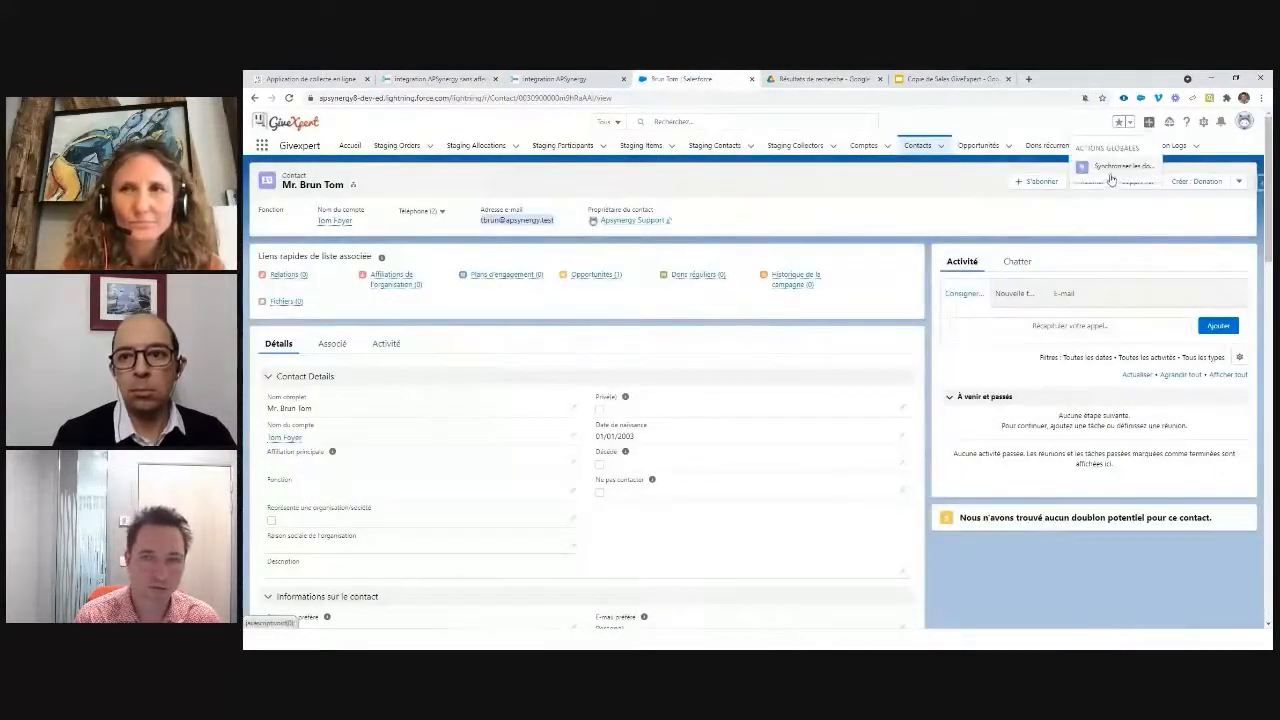
pyautogui.click(1118, 166)
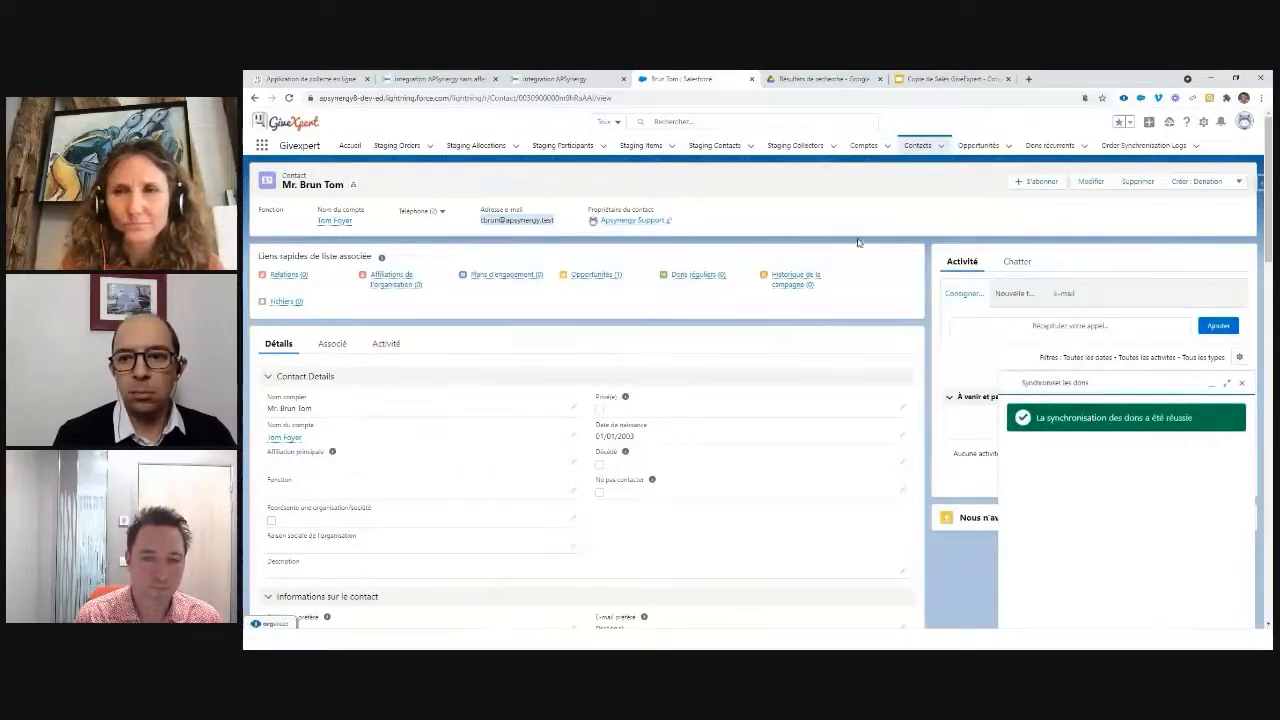
pyautogui.click(1043, 146)
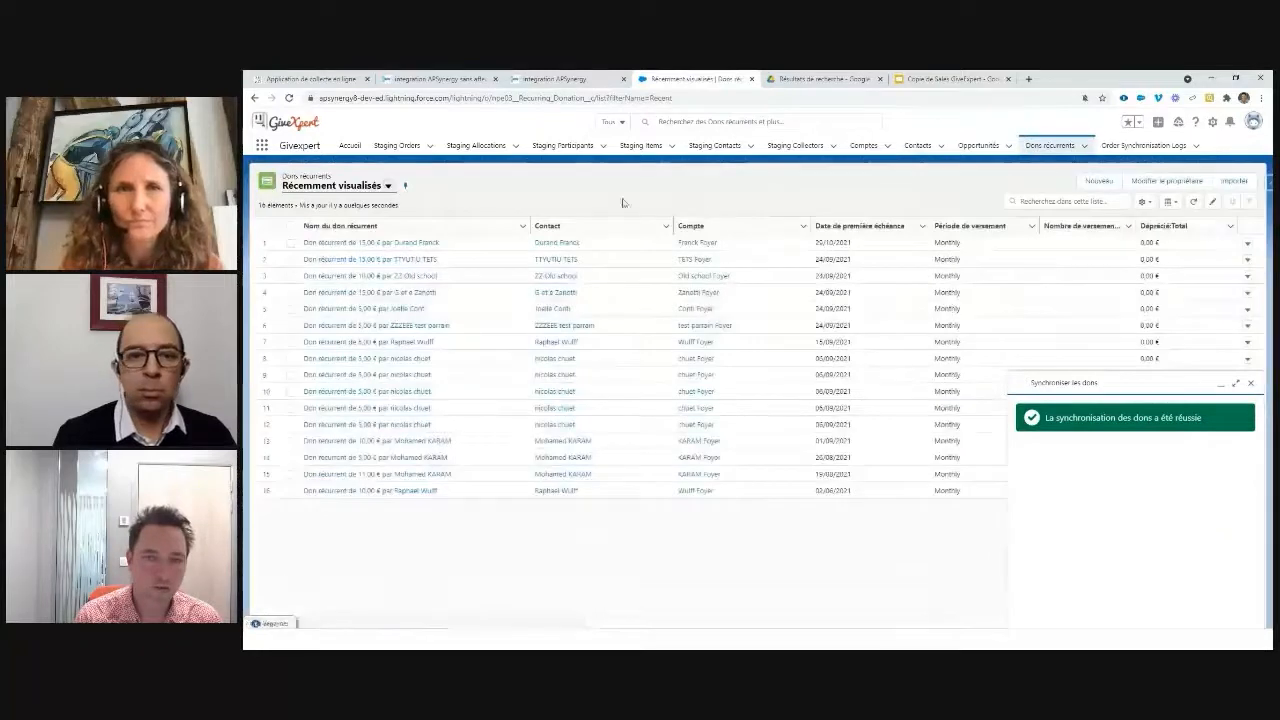
pyautogui.click(1192, 203)
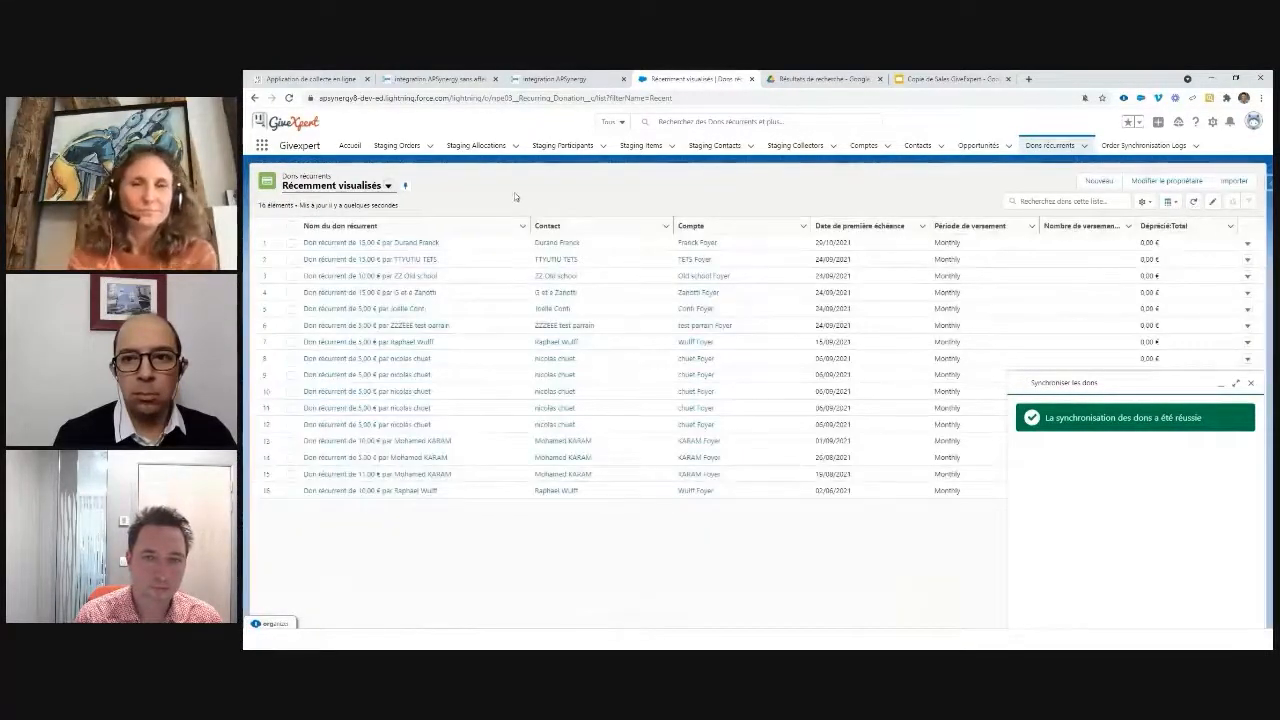
pyautogui.click(288, 100)
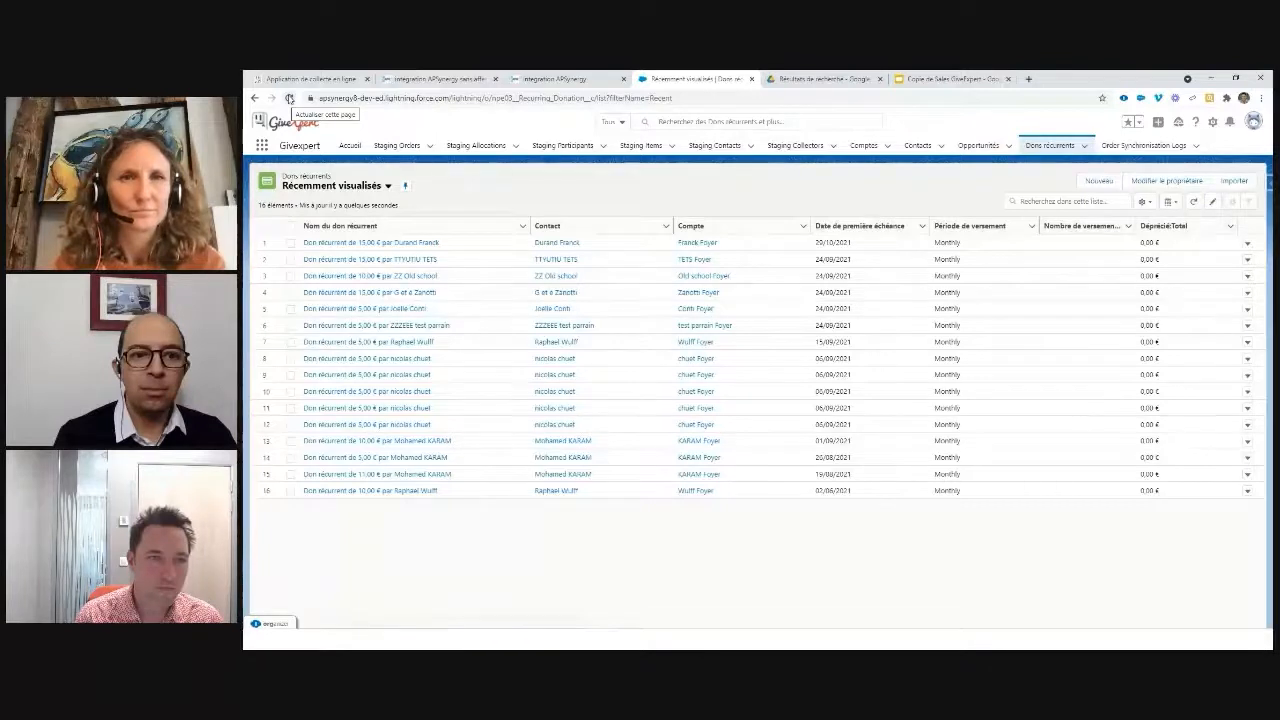
# Step: Reload, open the new 'Don récurrent de 23,00 €' record and inspect its Opportunités (2) link
pyautogui.click(289, 98)
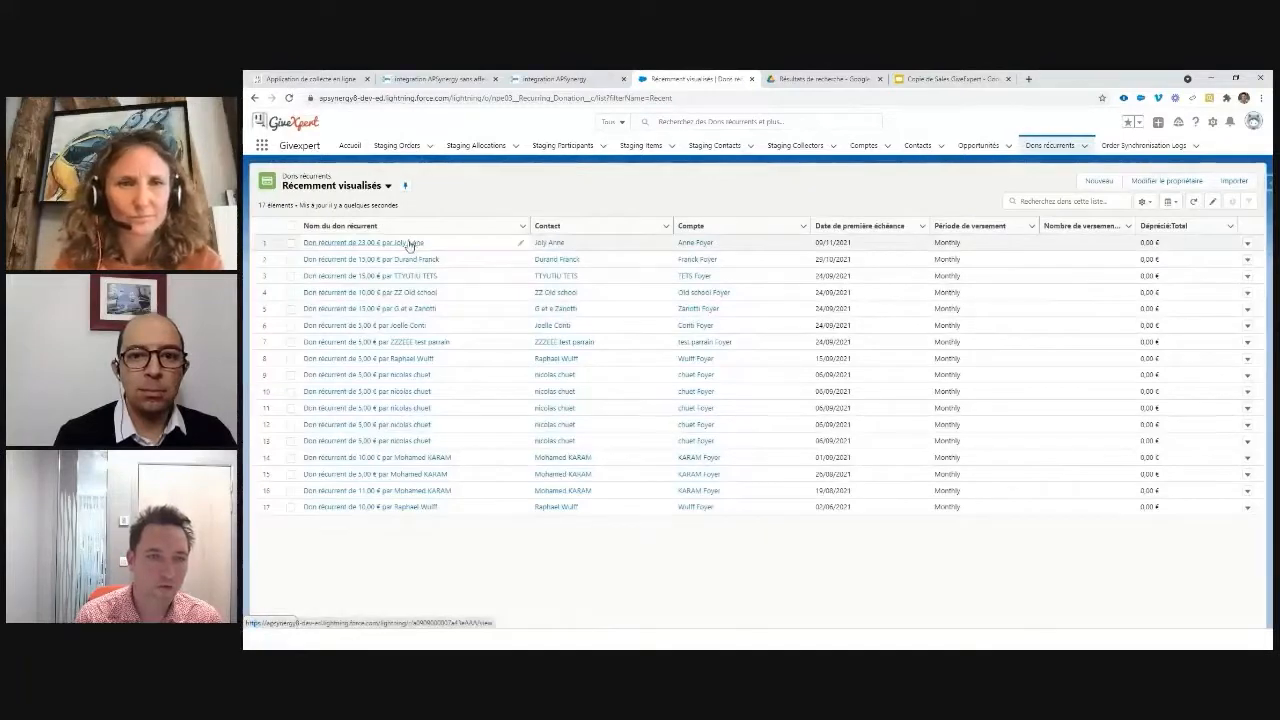
pyautogui.click(407, 245)
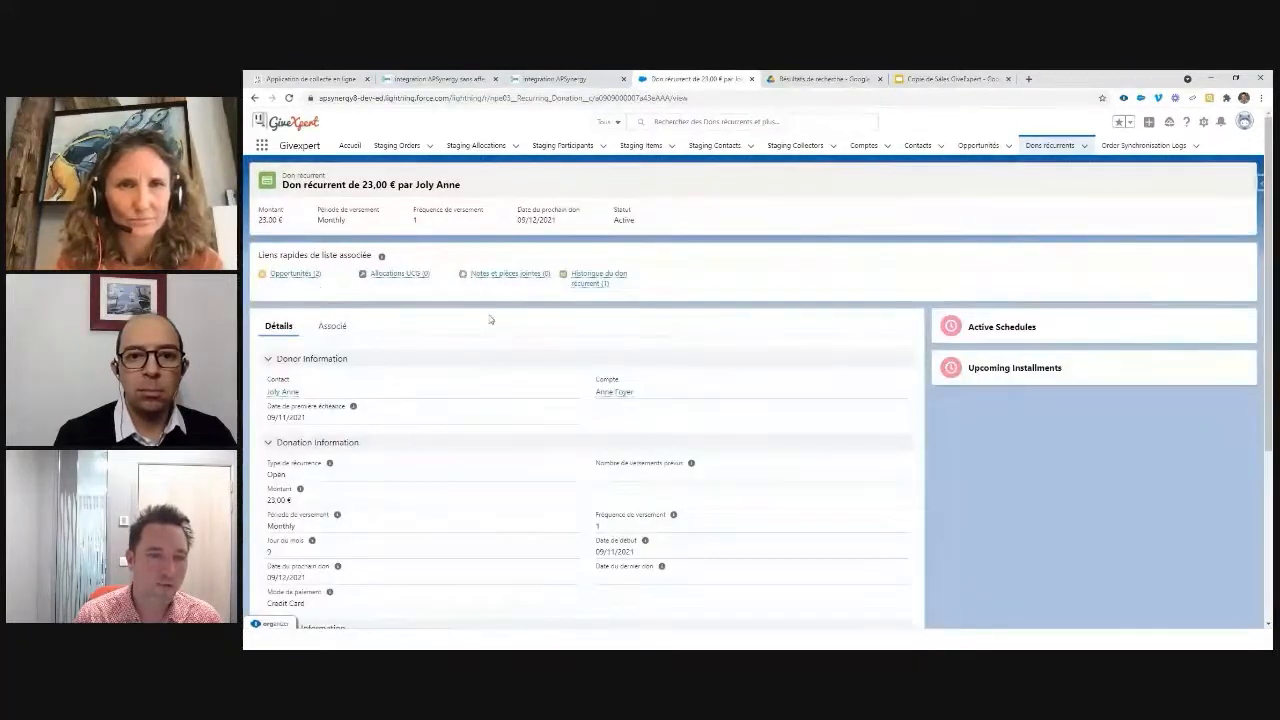
pyautogui.moveTo(296, 280)
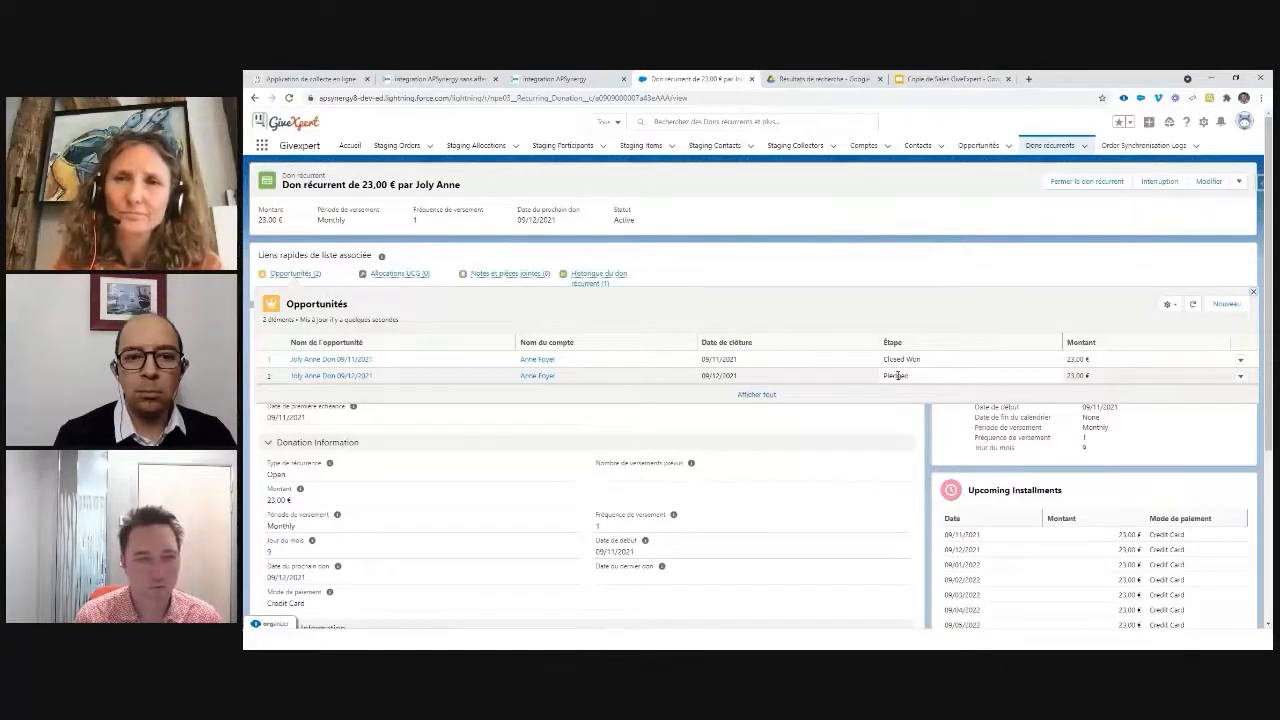
# Step: Open the 09/11/2021 opportunity and then the donor's linked contact record
pyautogui.scroll(-3, 1170, 440)
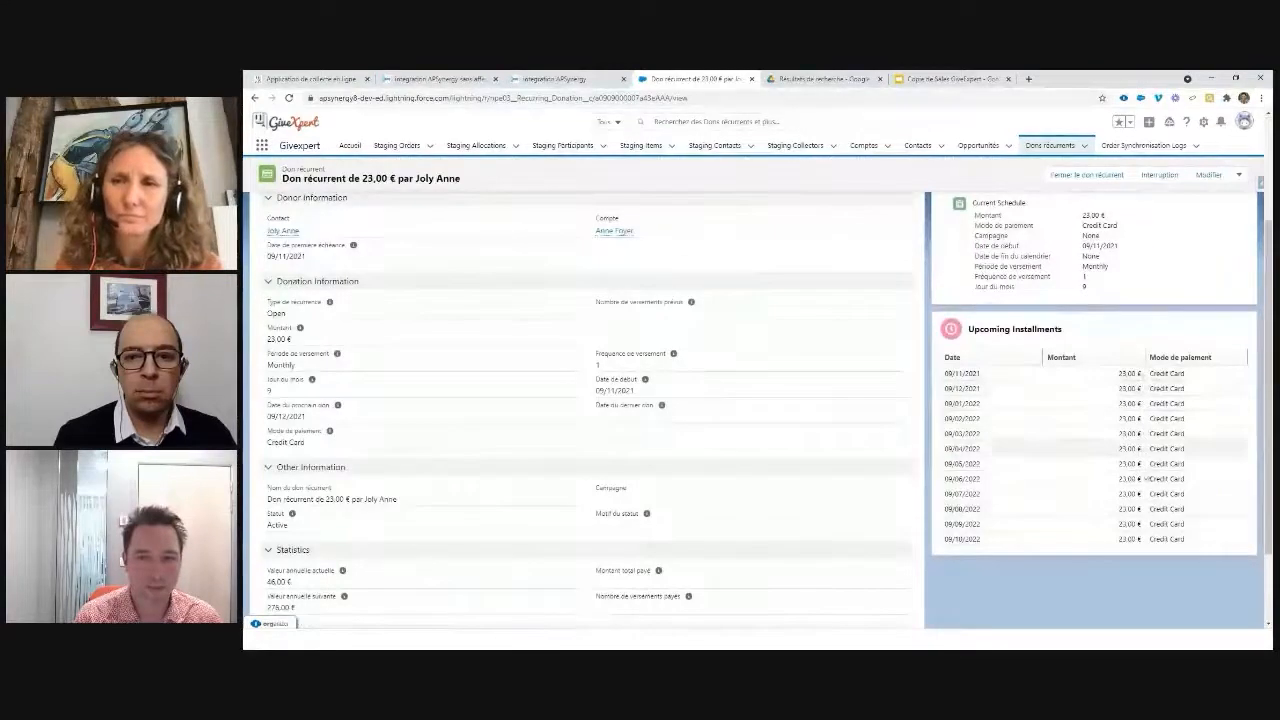
pyautogui.scroll(3, 946, 389)
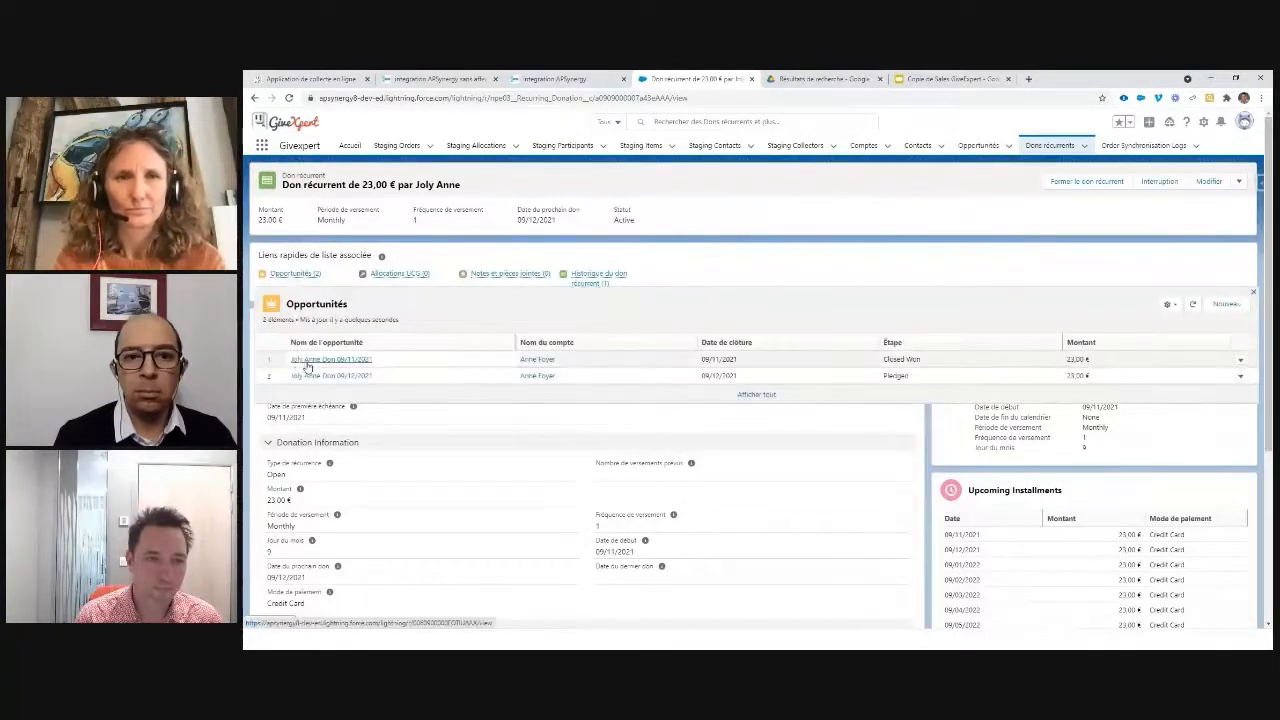
pyautogui.click(306, 361)
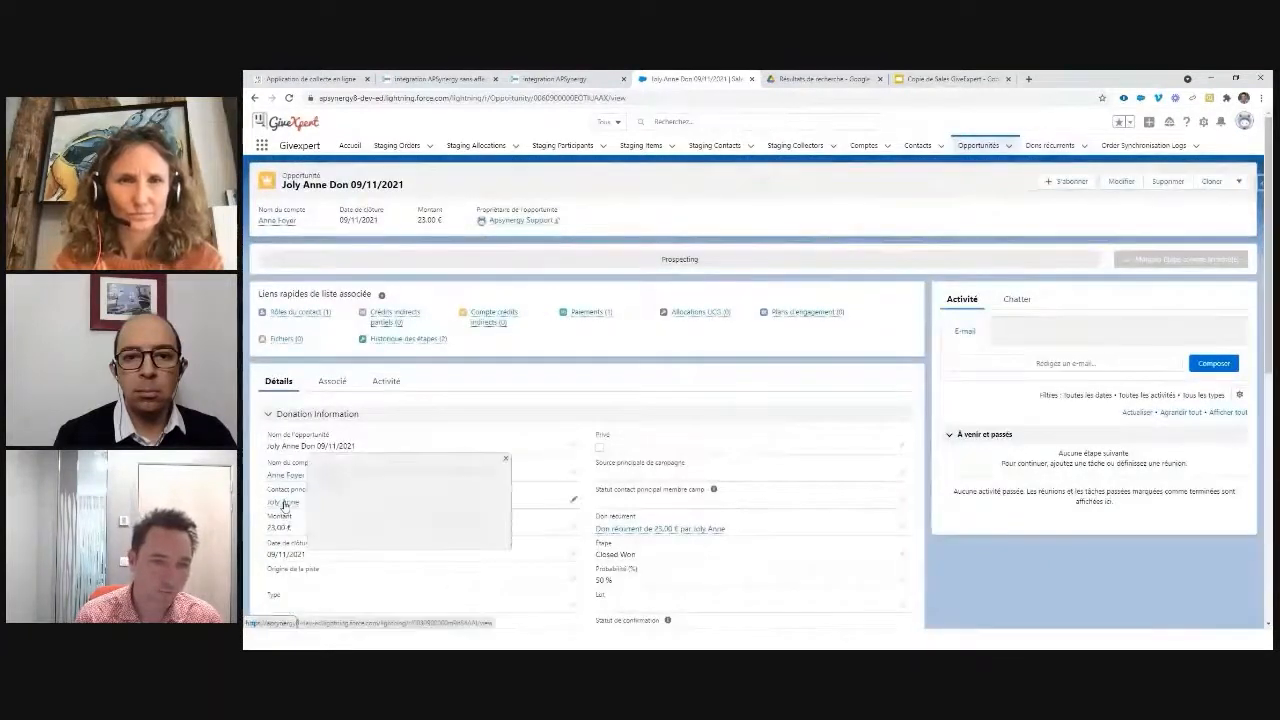
pyautogui.click(284, 504)
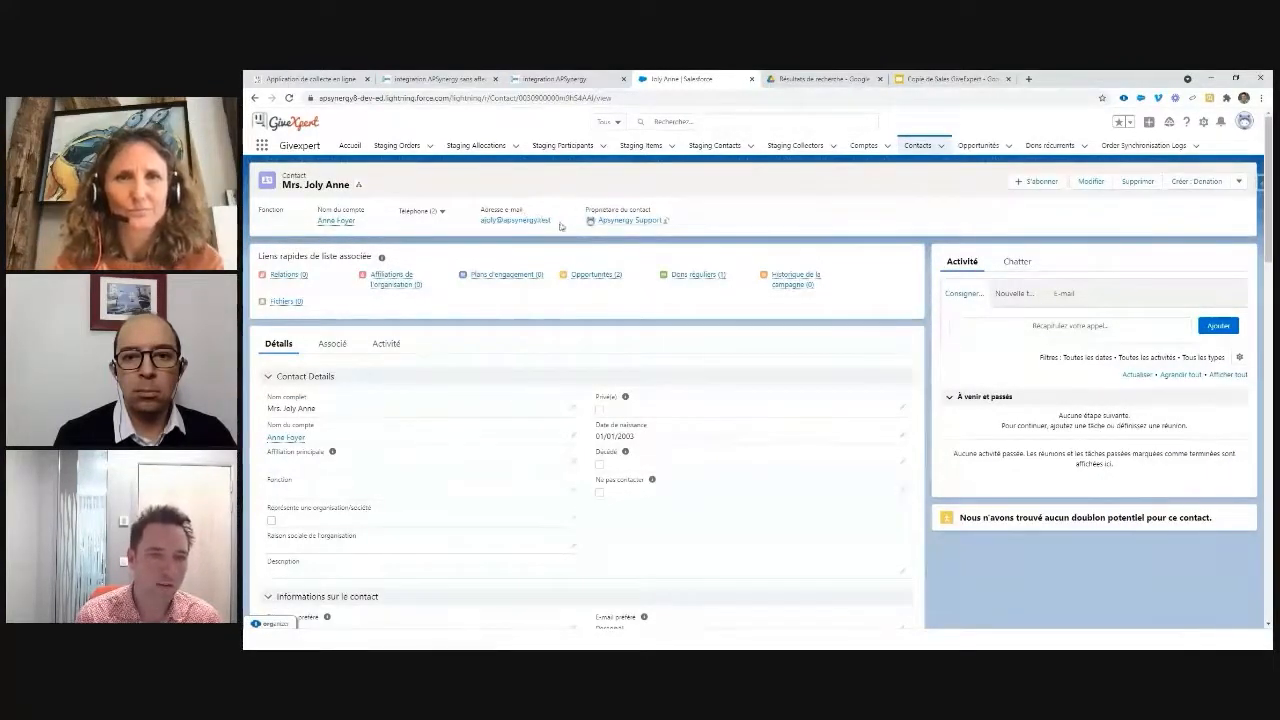
# Step: Highlight the donor's e-mail, show the Dons Récurrents and Affectations slides, and return to the donation form
pyautogui.moveTo(555, 222); pyautogui.dragTo(481, 221)
pyautogui.hotkey('alt', 'Tab')
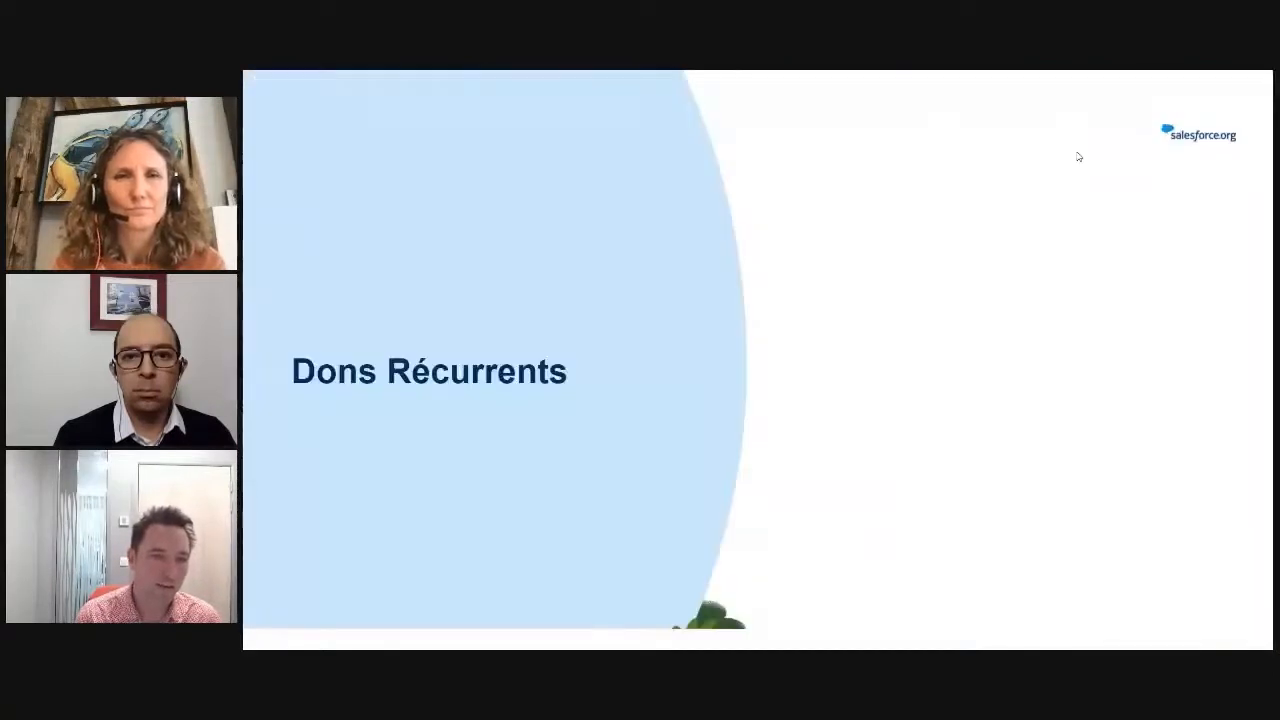
pyautogui.press('Right')
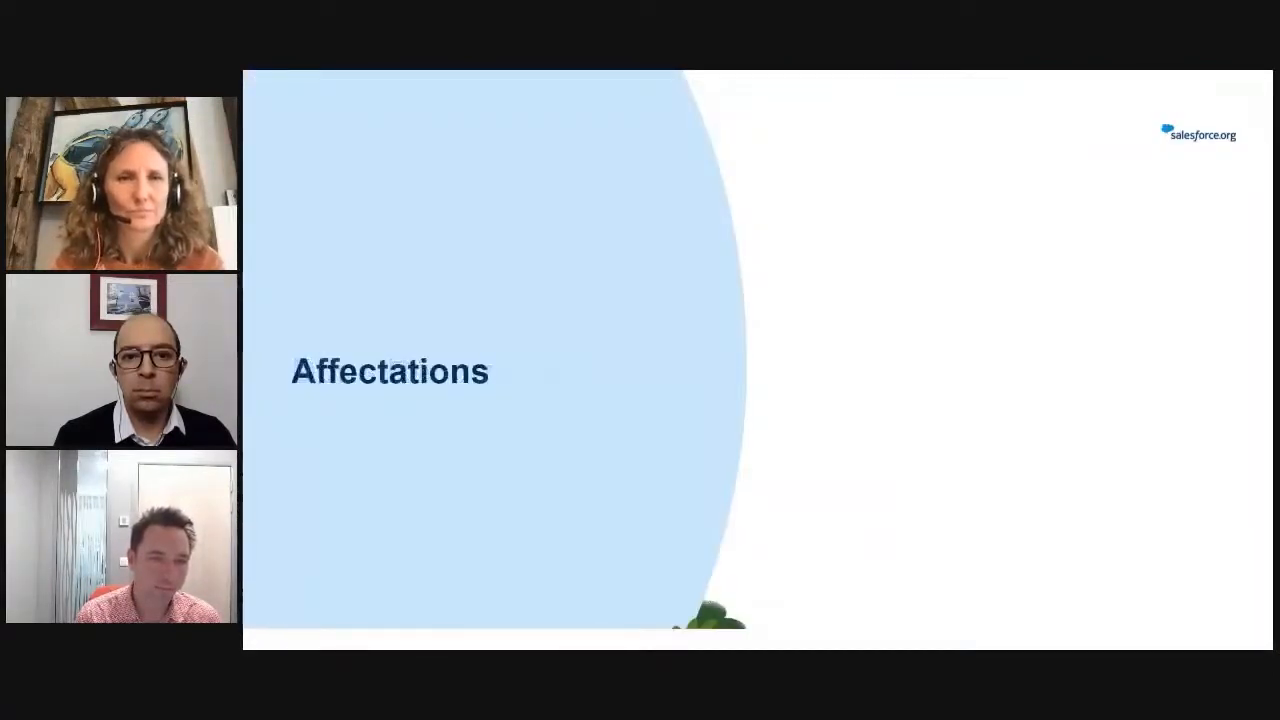
pyautogui.hotkey('alt', 'Tab')
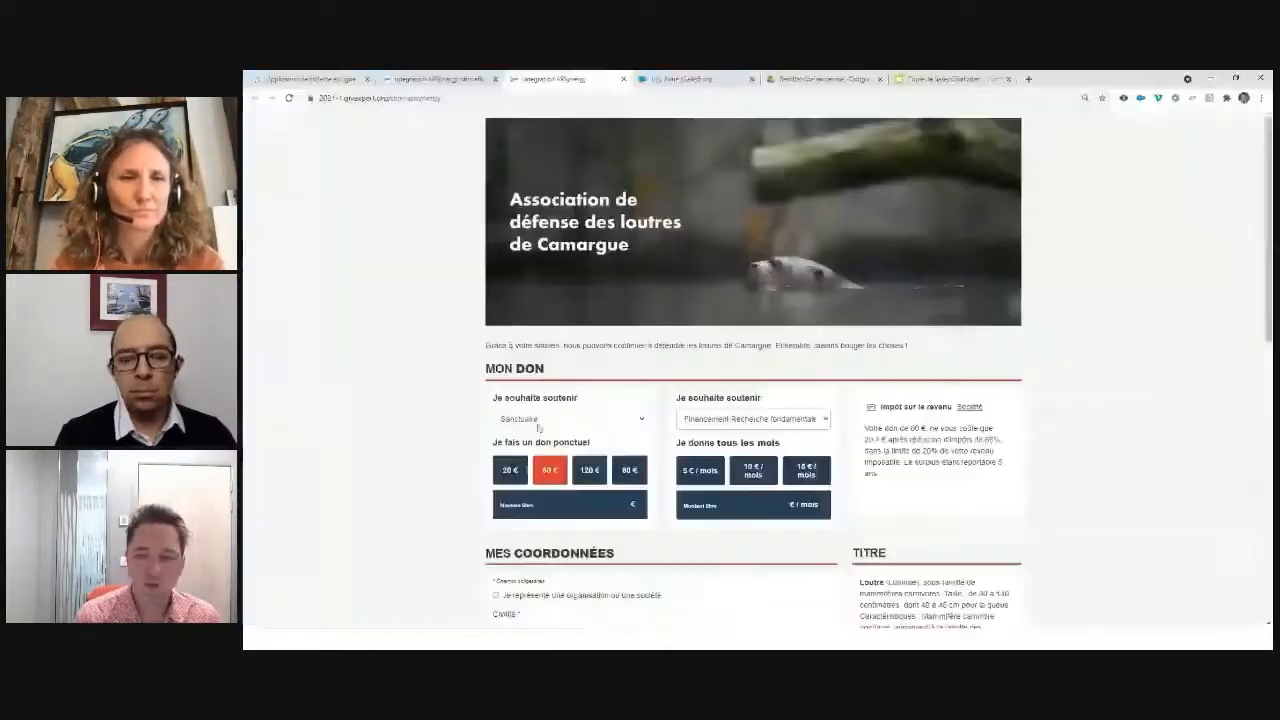
# Step: Change the one-off gift's 'Je souhaite soutenir' cause from Sanctuaire to Sensibilisation Communication
pyautogui.click(587, 419)
pyautogui.click(570, 437)
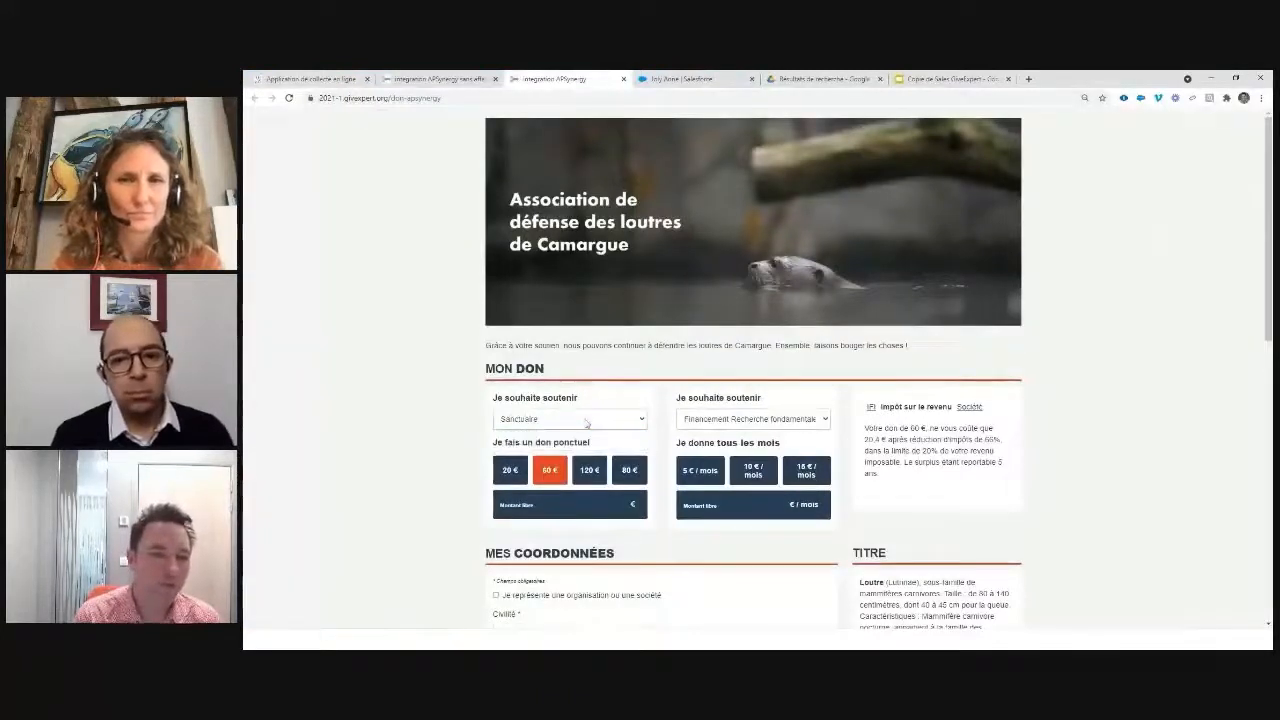
pyautogui.click(703, 419)
pyautogui.click(703, 423)
pyautogui.click(606, 419)
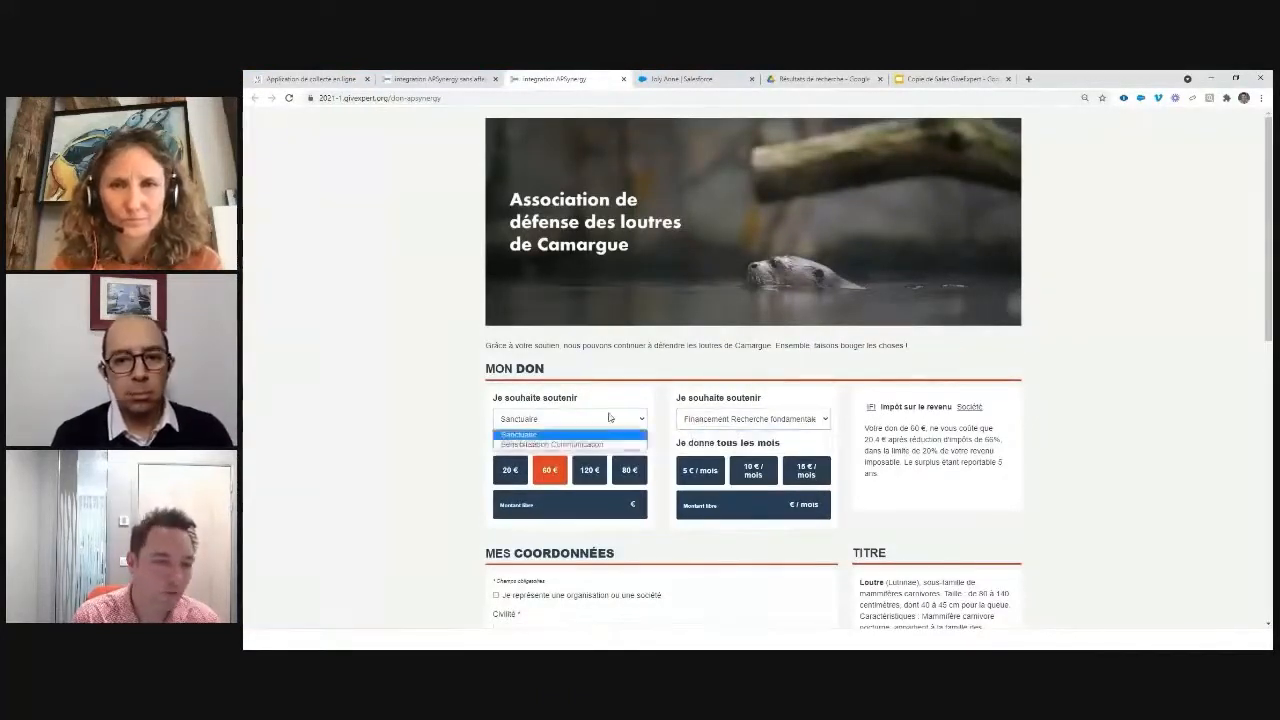
pyautogui.click(570, 438)
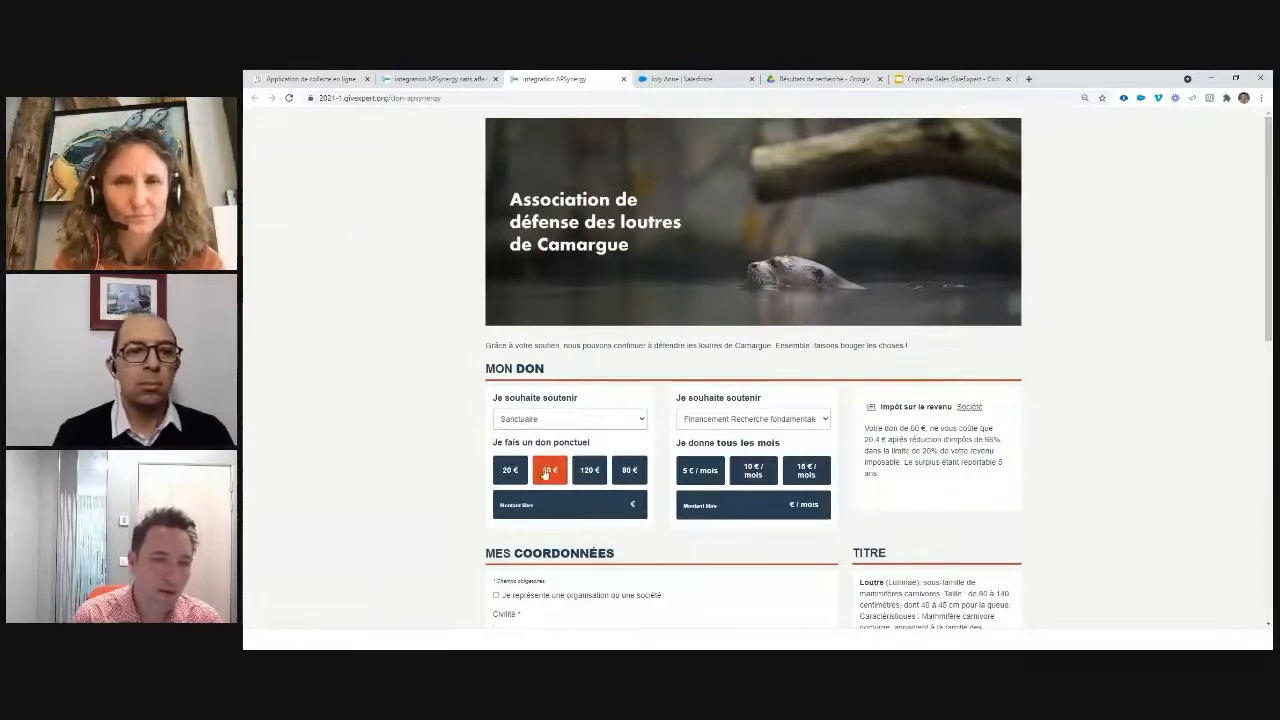
pyautogui.click(566, 413)
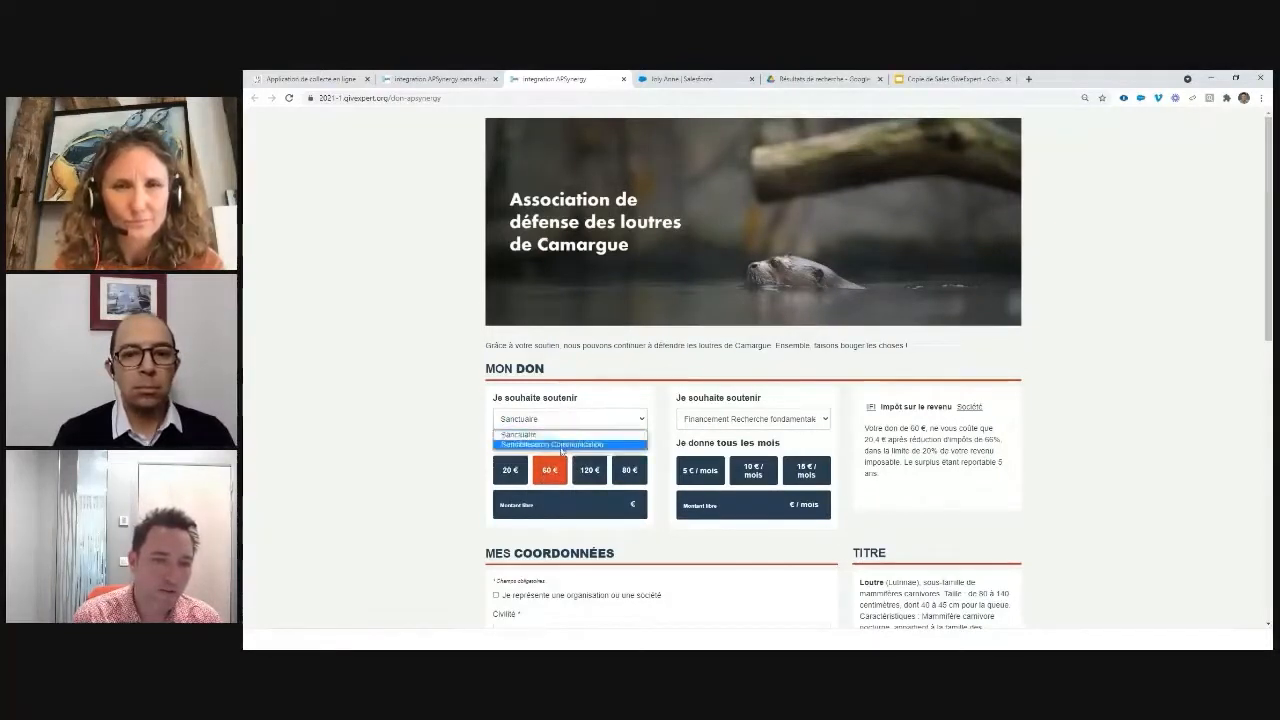
pyautogui.click(560, 446)
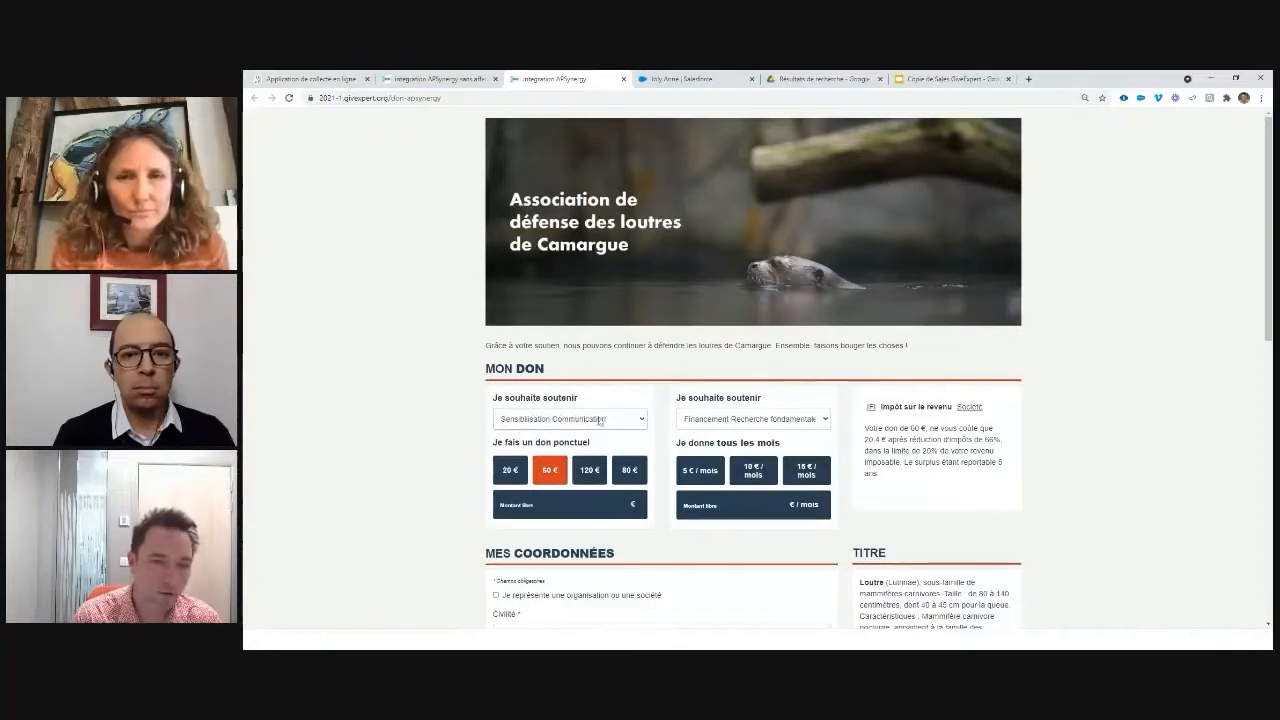
pyautogui.scroll(-3, 605, 422)
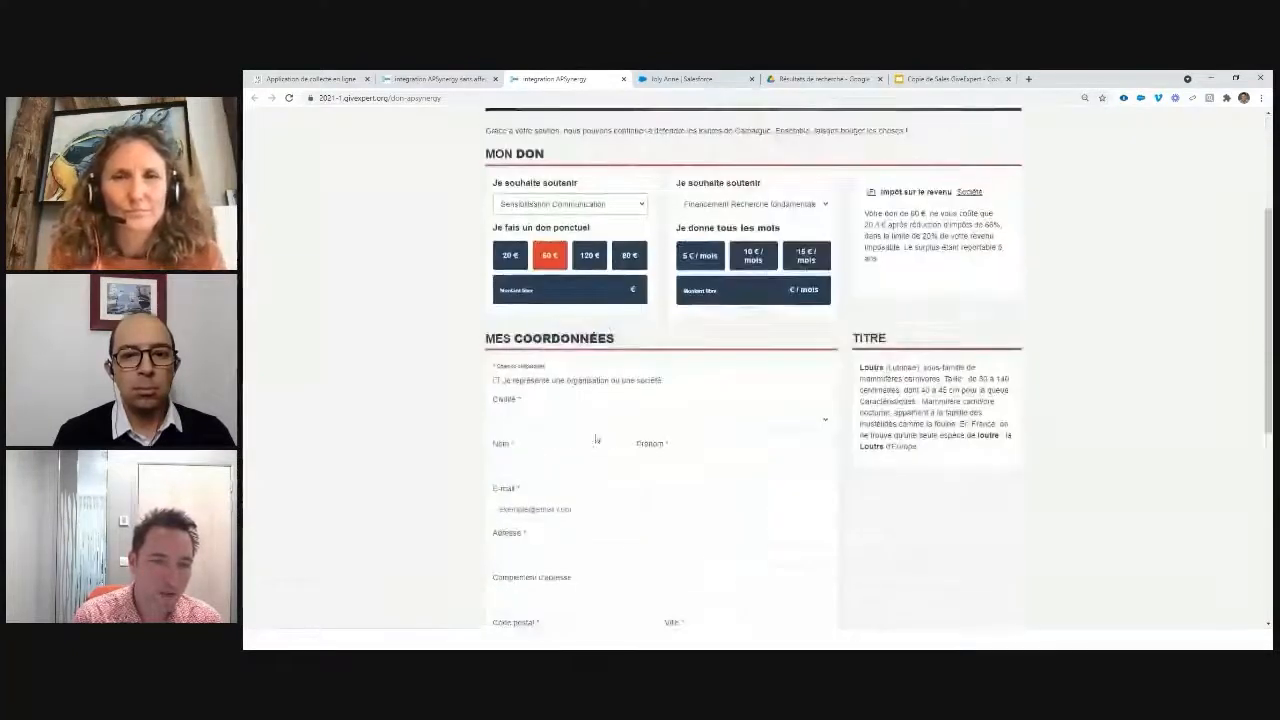
# Step: Set the donor's civility to Madame and enter the donor's e-mail address
pyautogui.click(595, 422)
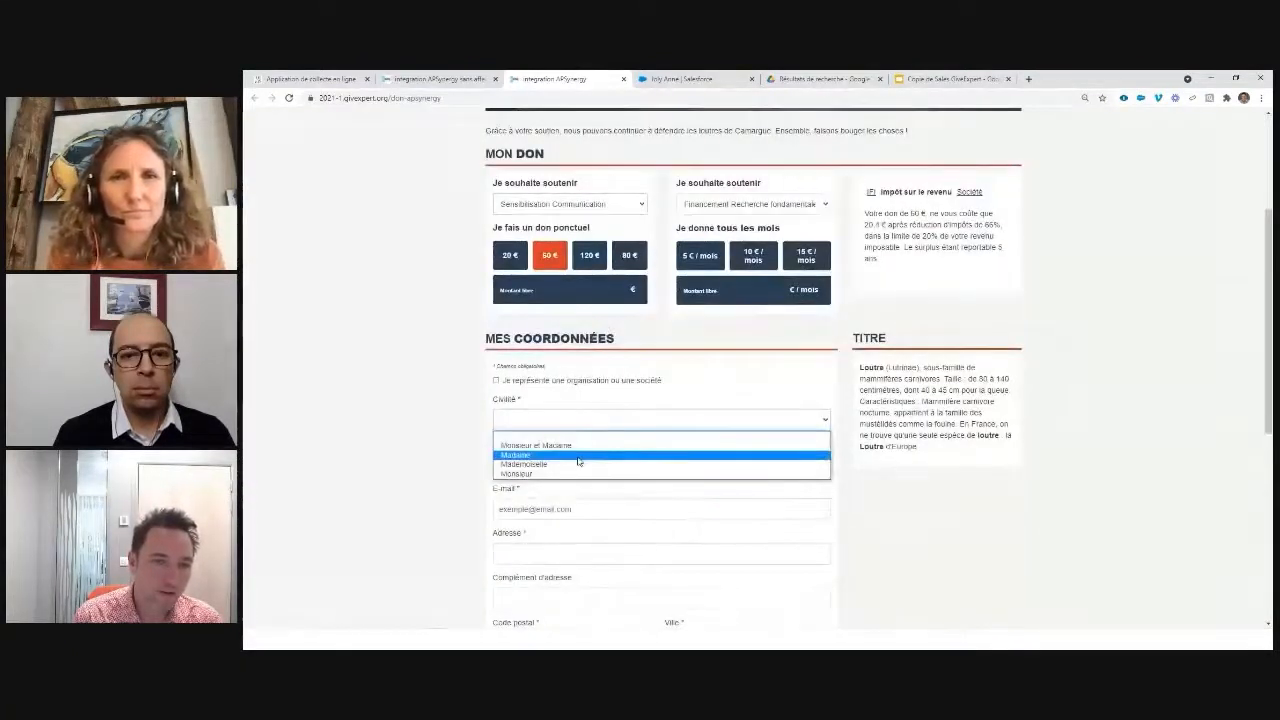
pyautogui.click(578, 457)
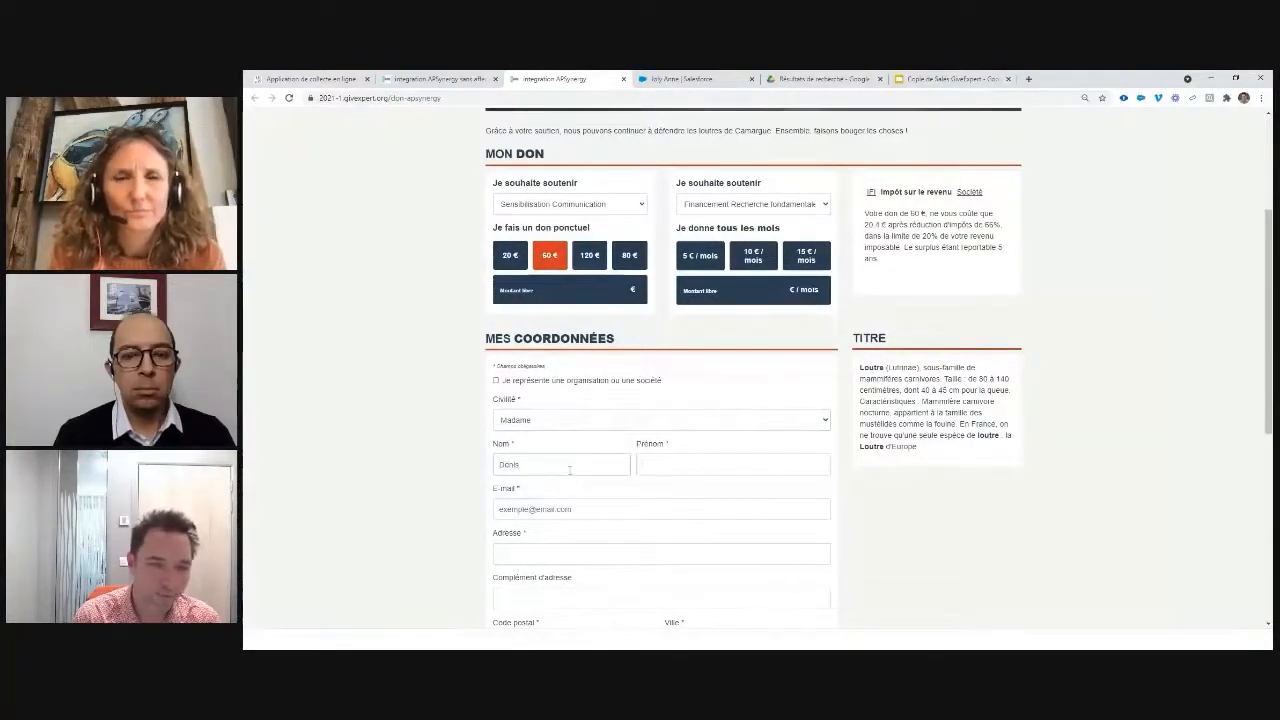
pyautogui.write('Léa')
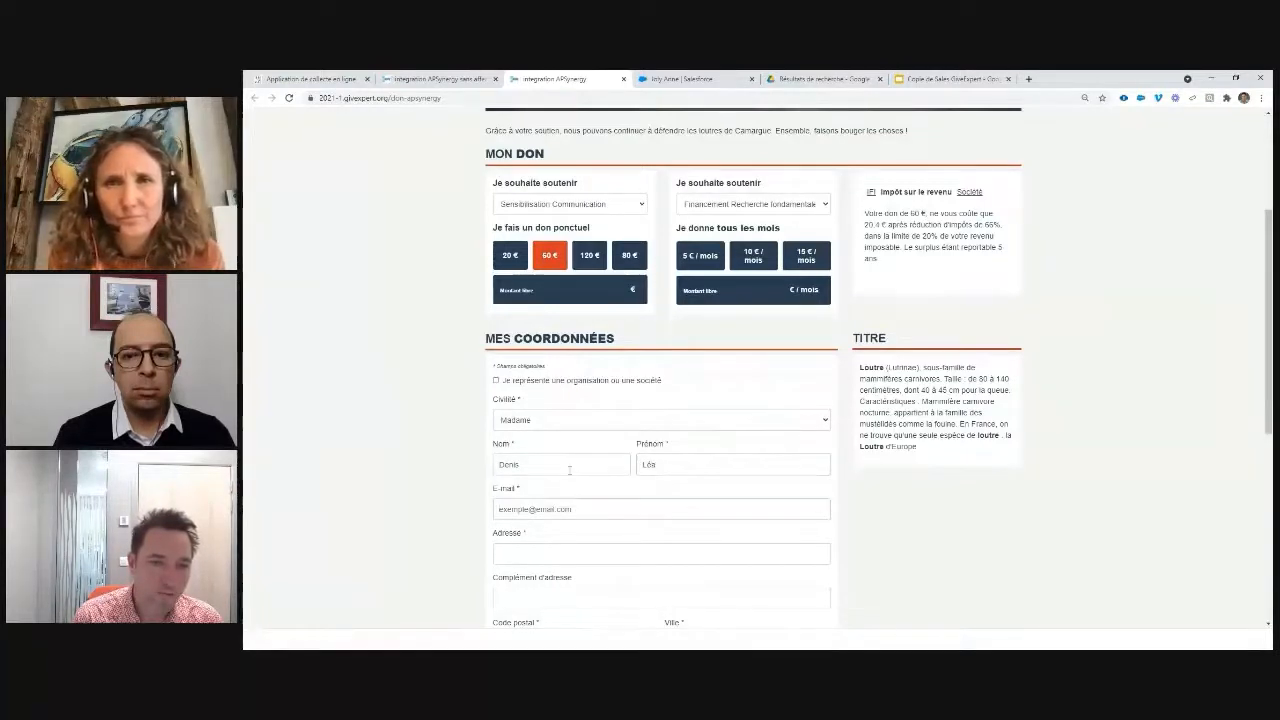
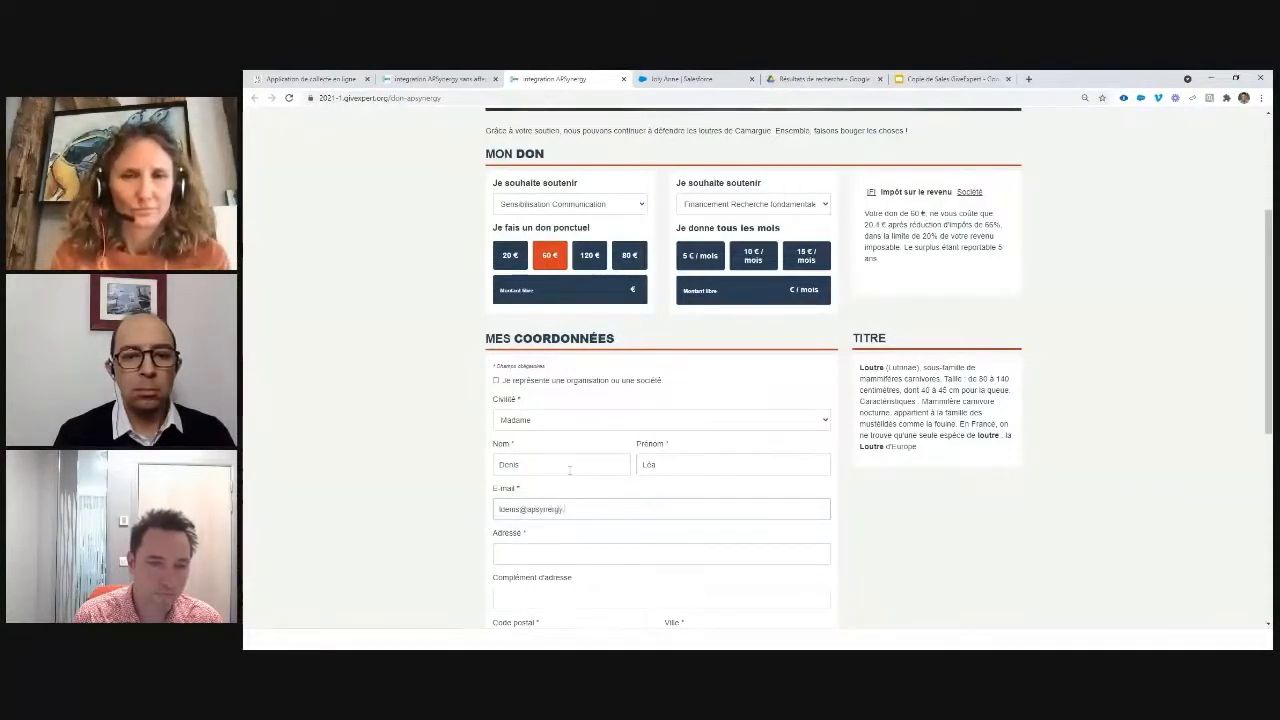
# Step: Fill in the donor's street address, postal code and town, keeping France as country
pyautogui.press('Tab')
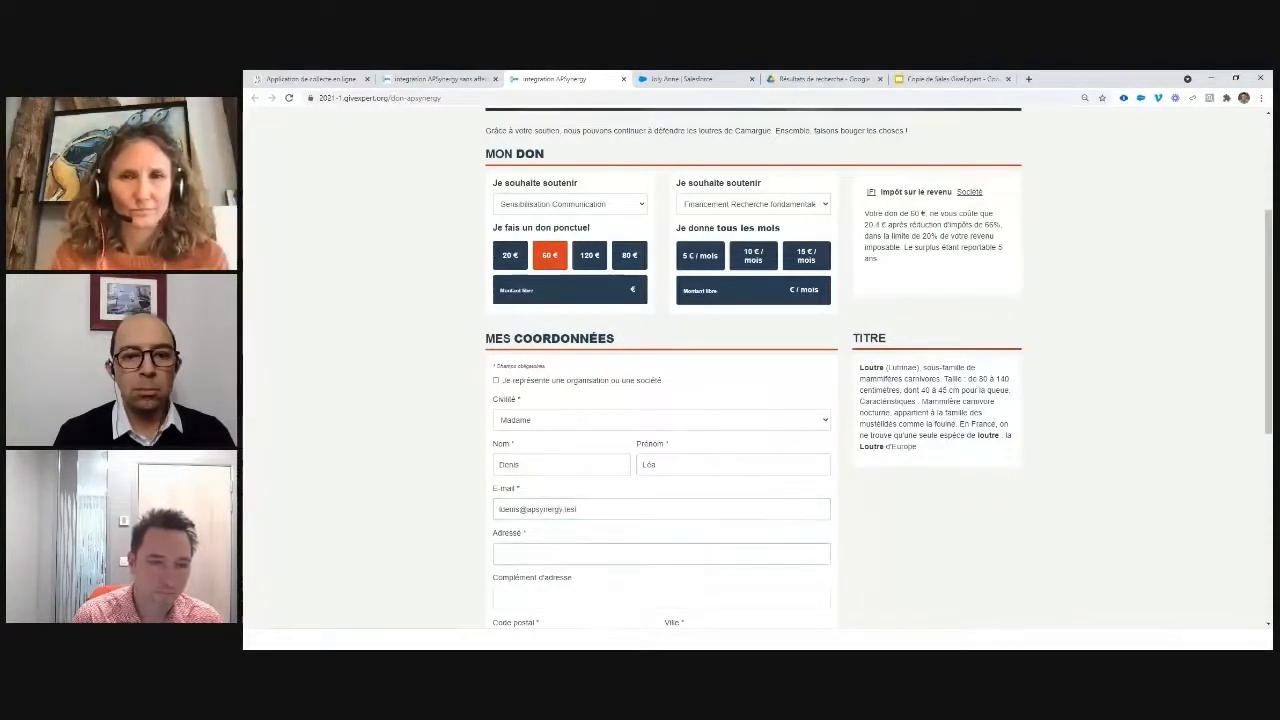
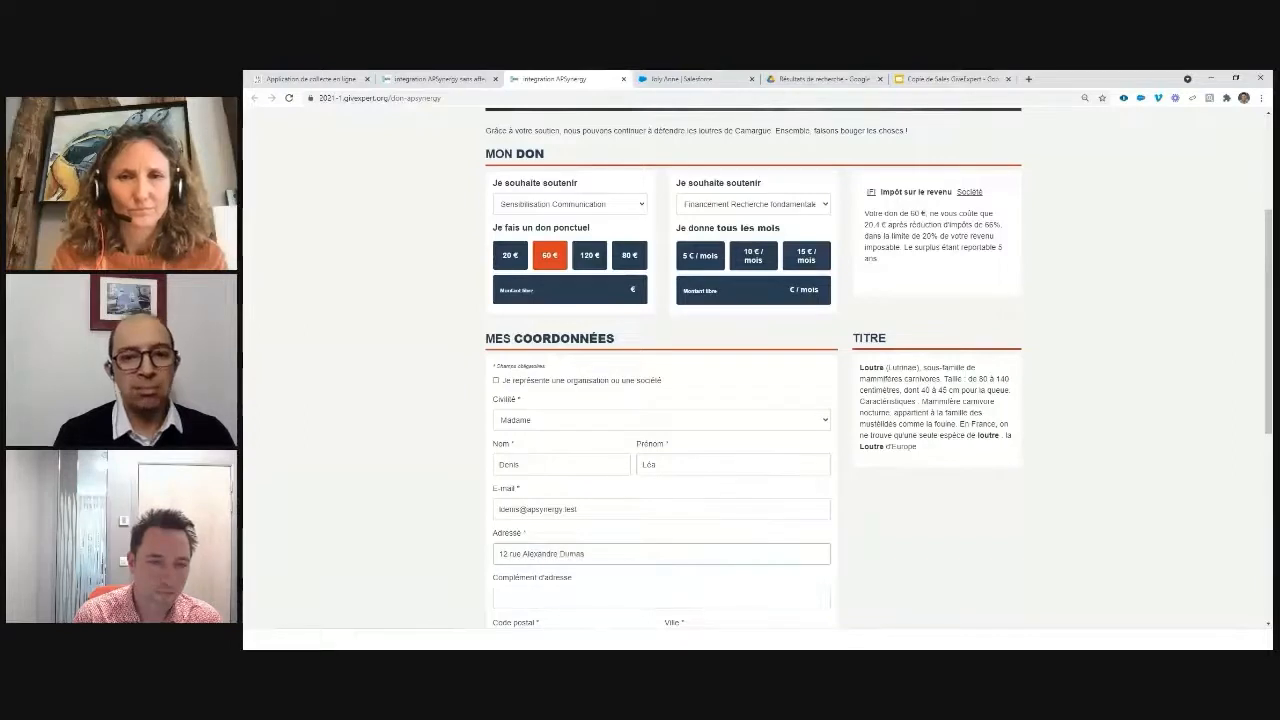
pyautogui.click(498, 598)
pyautogui.press('Tab')
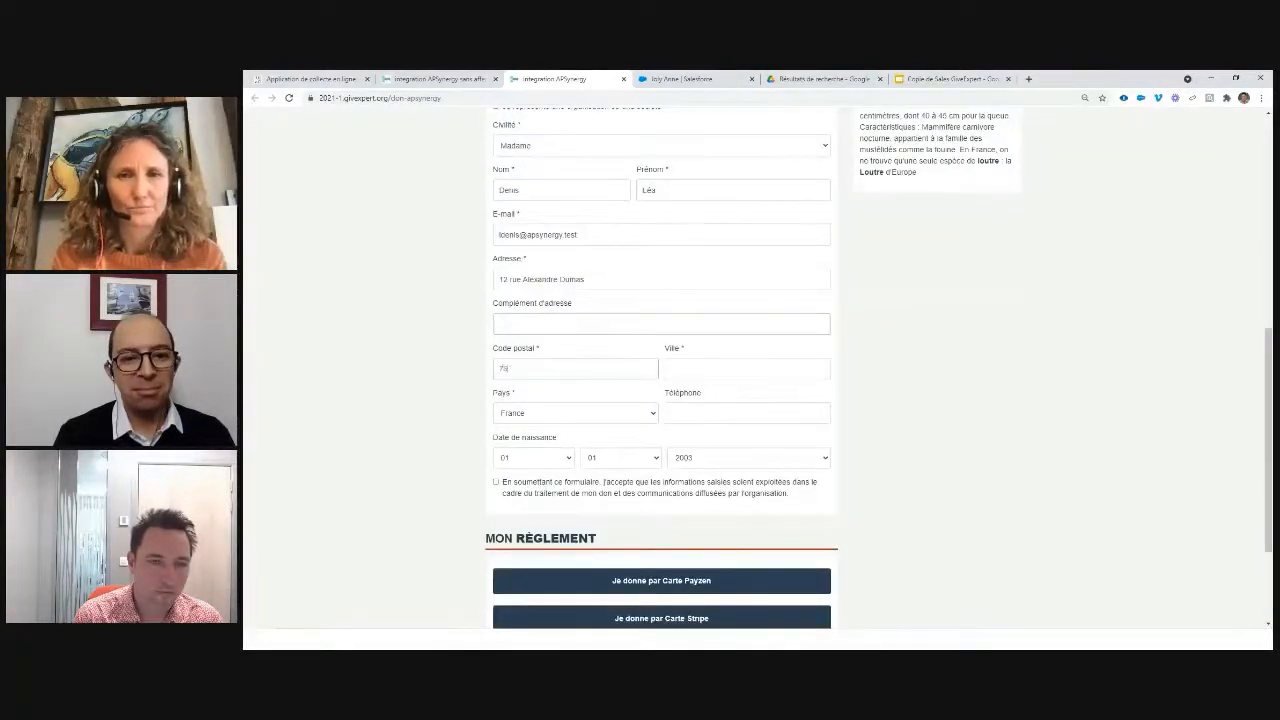
pyautogui.press('Tab')
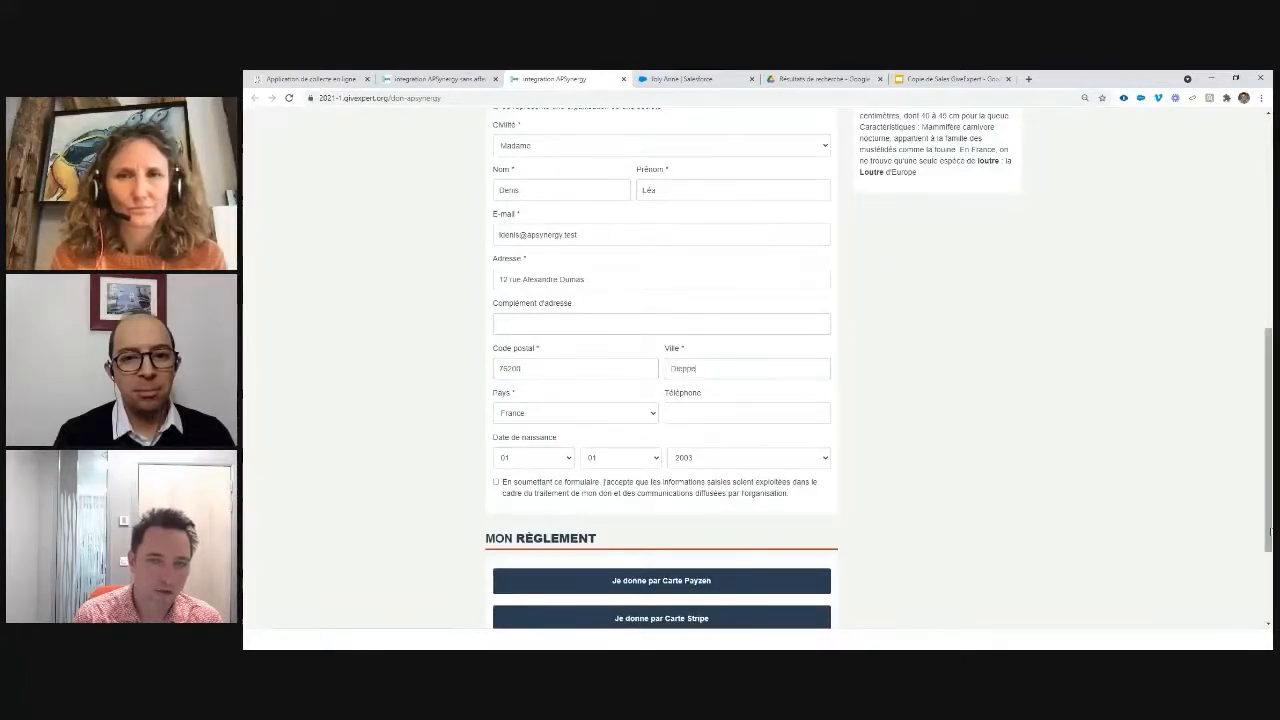
pyautogui.click(769, 418)
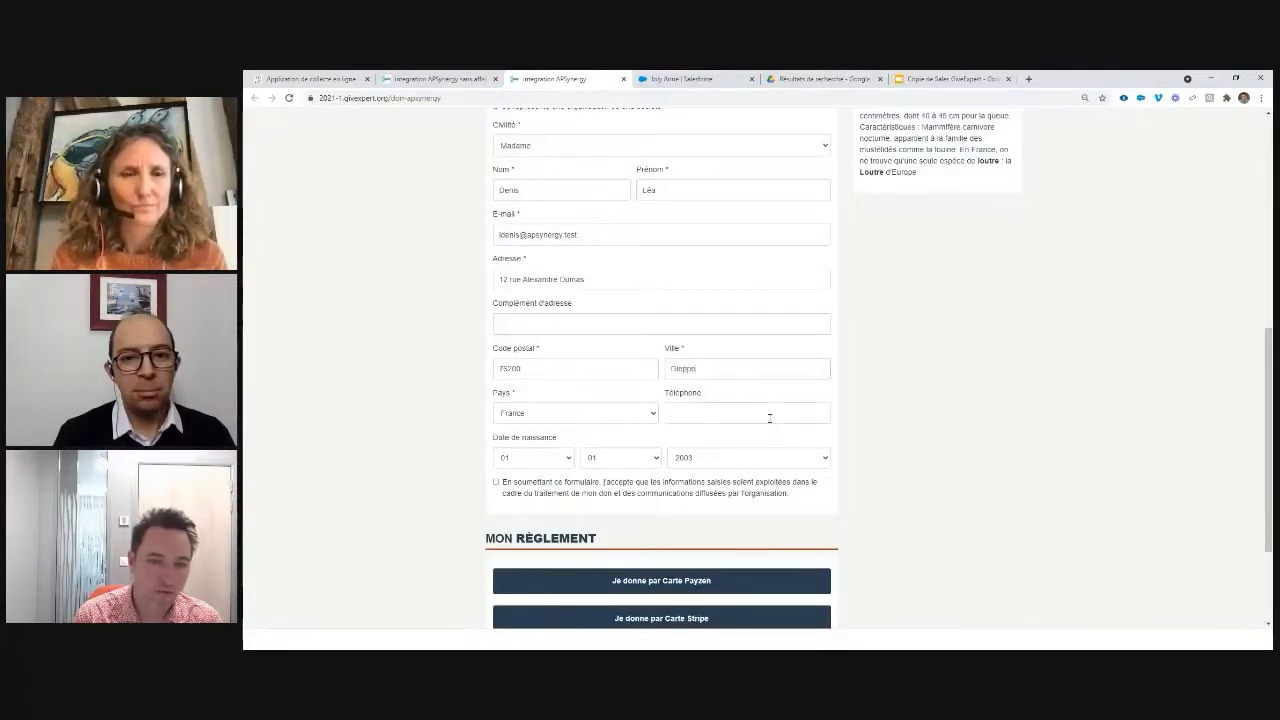
pyautogui.click(586, 422)
pyautogui.click(587, 422)
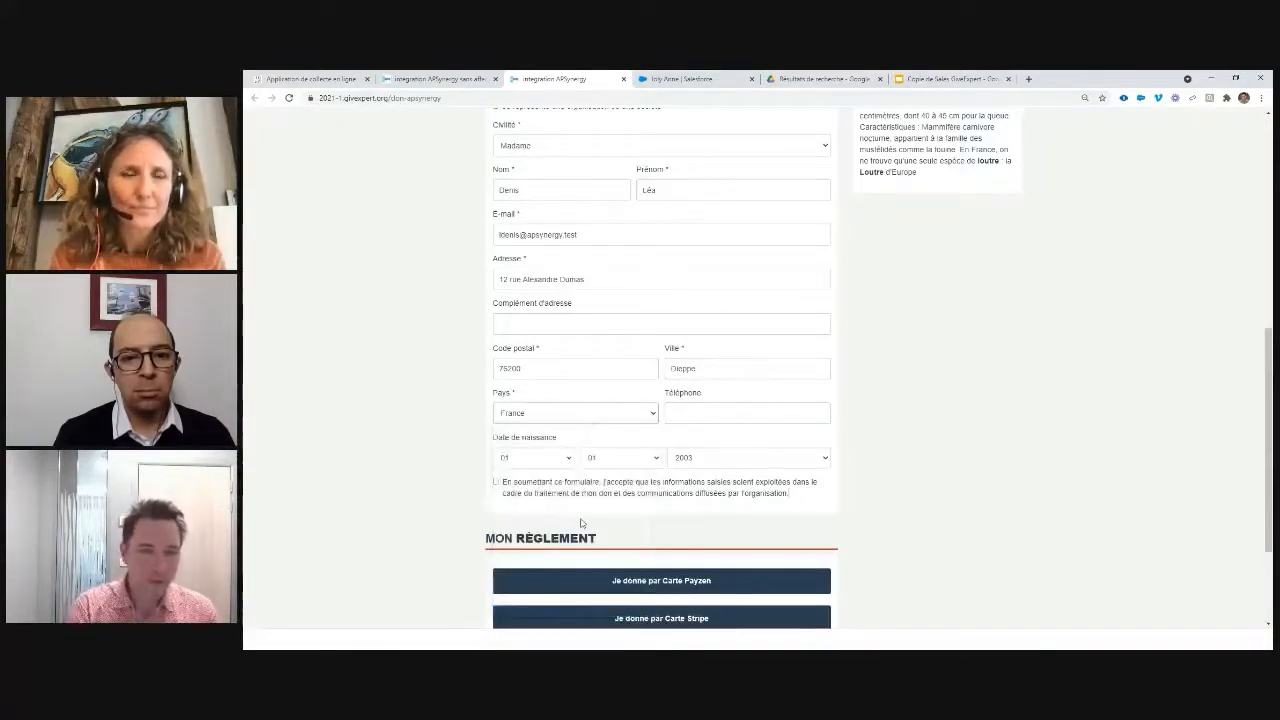
pyautogui.scroll(-2, 580, 523)
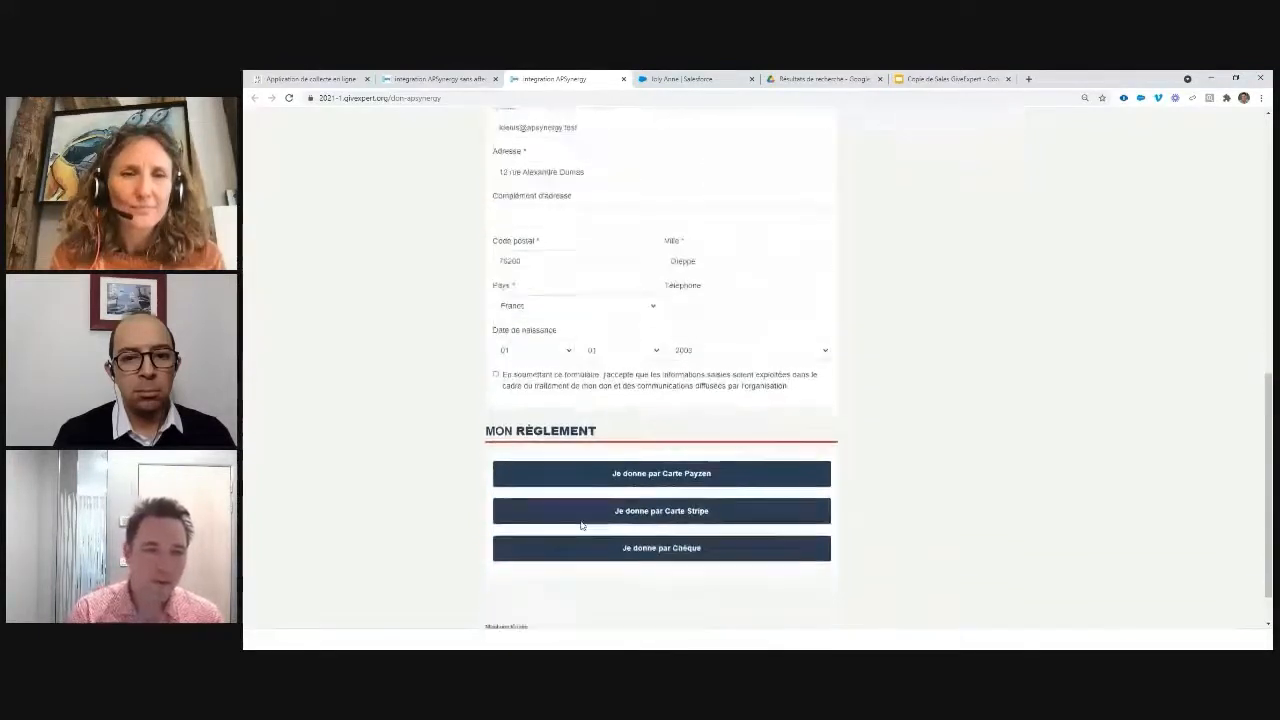
# Step: Tick the data-processing consent box and proceed to PayZen card payment for 60,00 EUR
pyautogui.click(711, 484)
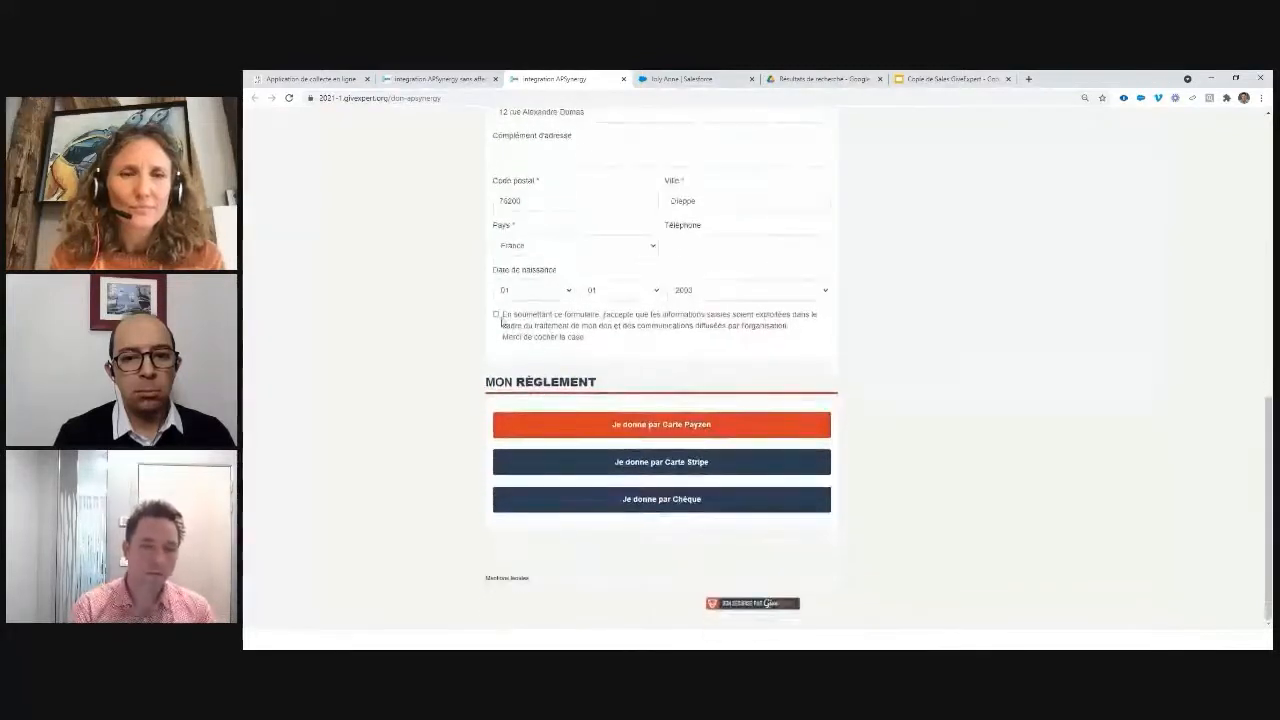
pyautogui.click(499, 318)
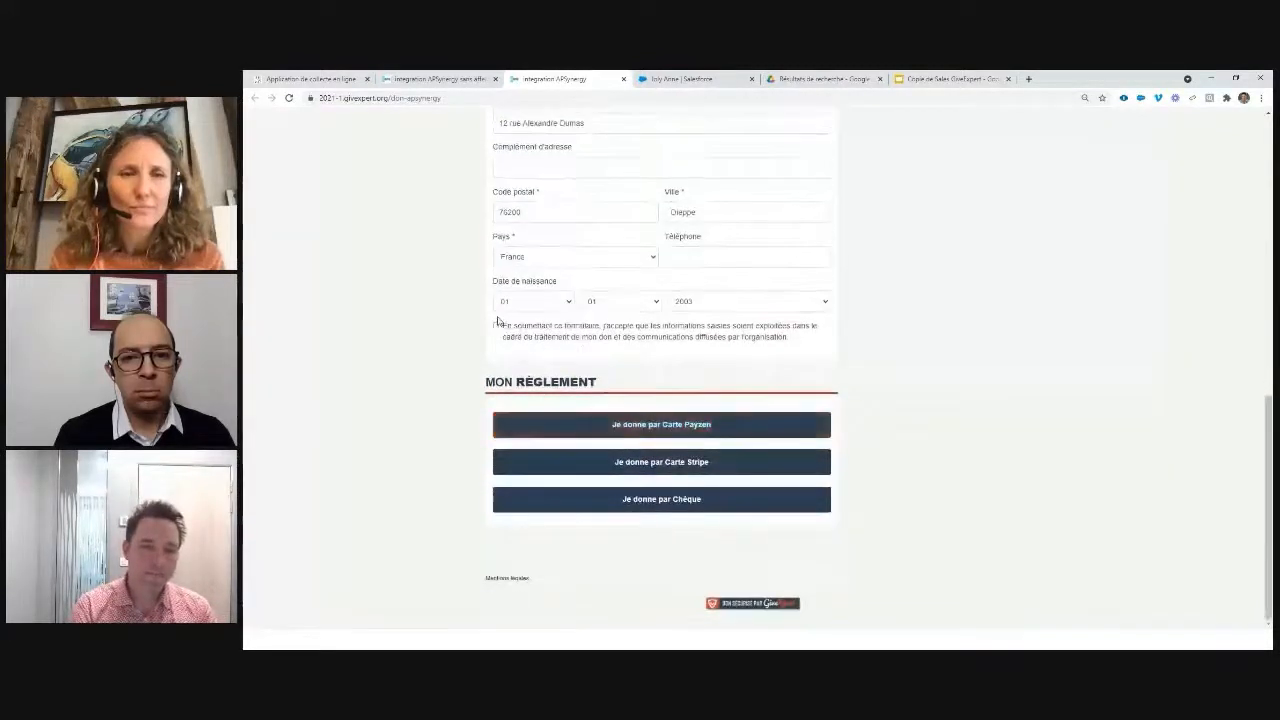
pyautogui.click(647, 432)
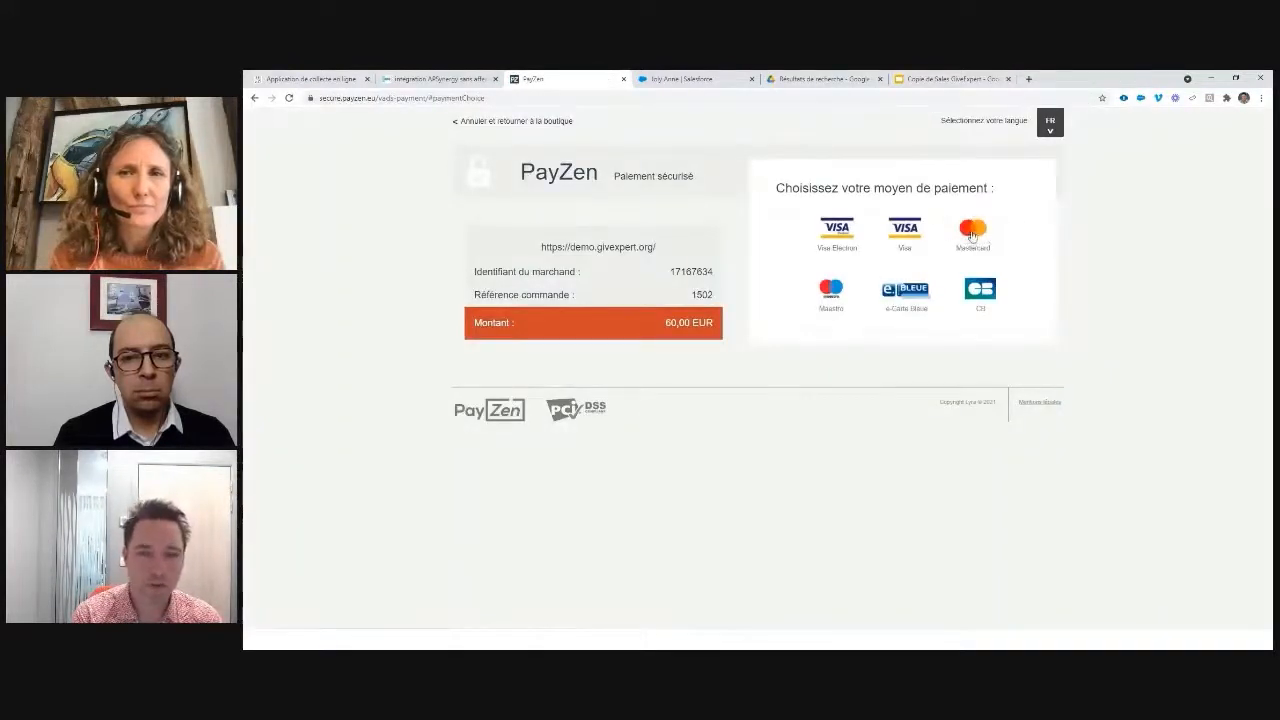
# Step: Pay the 60,00 EUR by Mastercard using the first test card, then return to Salesforce
pyautogui.click(966, 233)
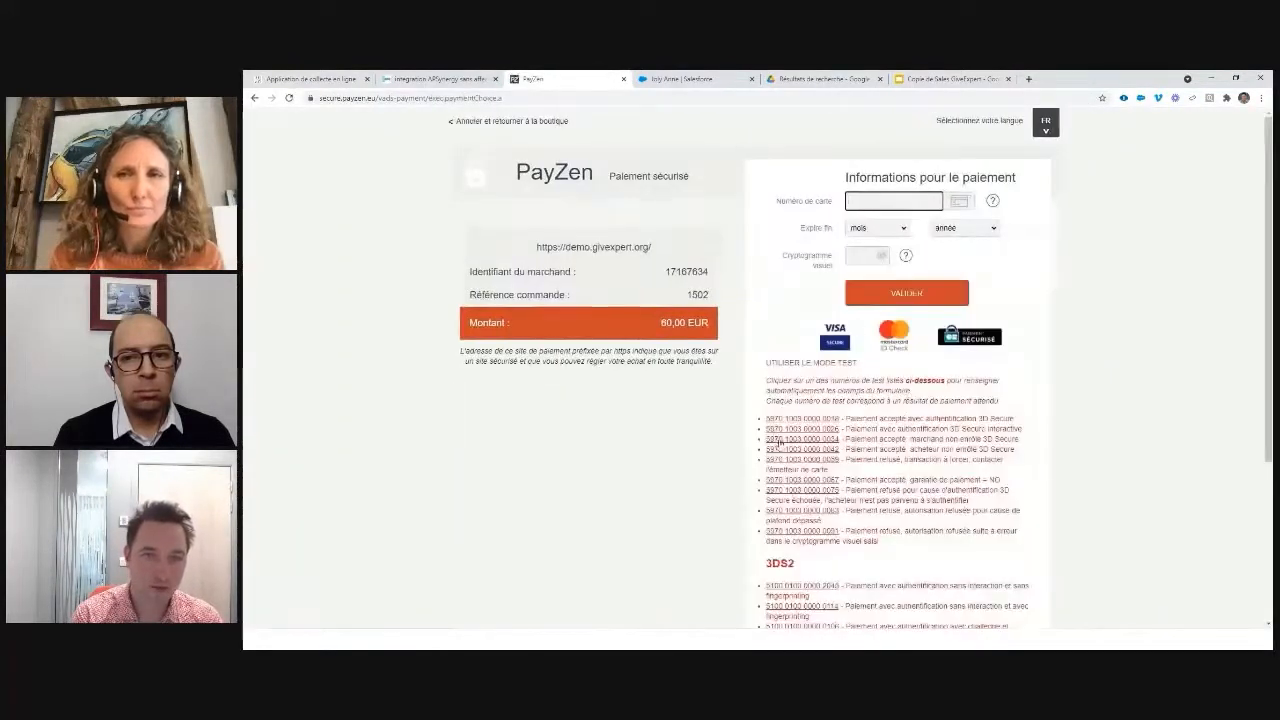
pyautogui.moveTo(765, 363); pyautogui.dragTo(860, 369)
pyautogui.click(794, 418)
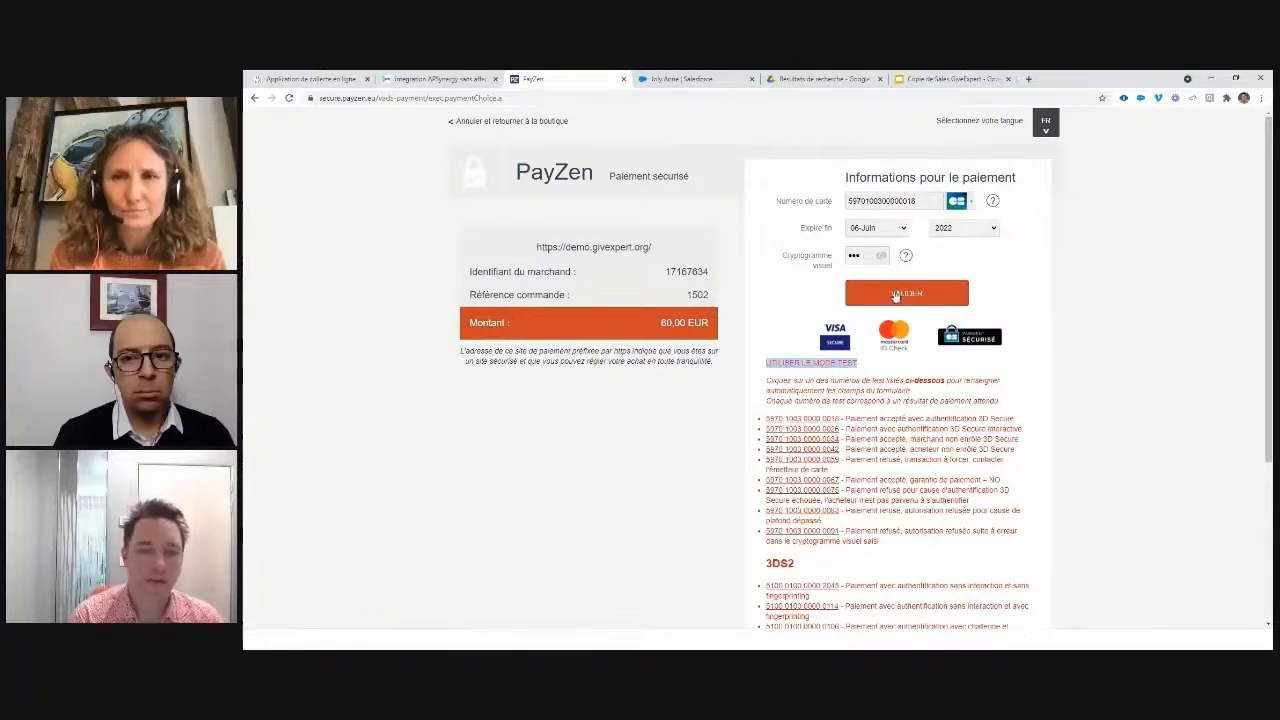
pyautogui.click(895, 293)
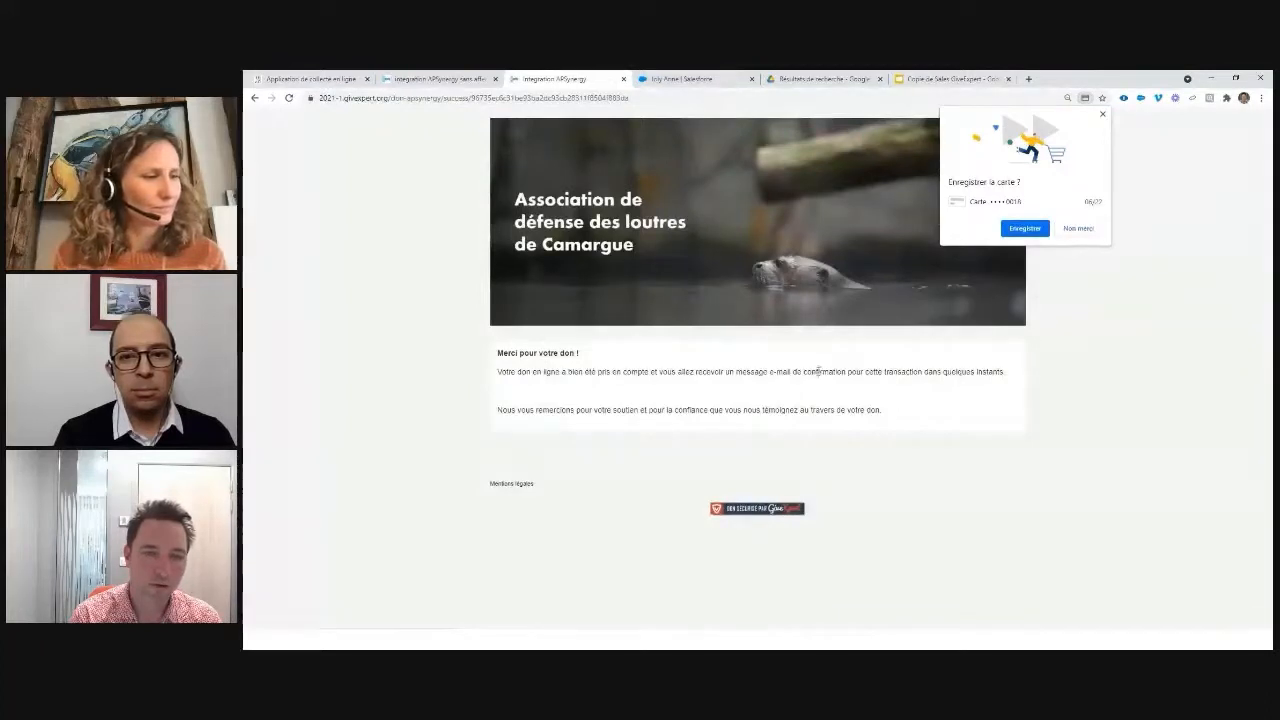
pyautogui.click(676, 78)
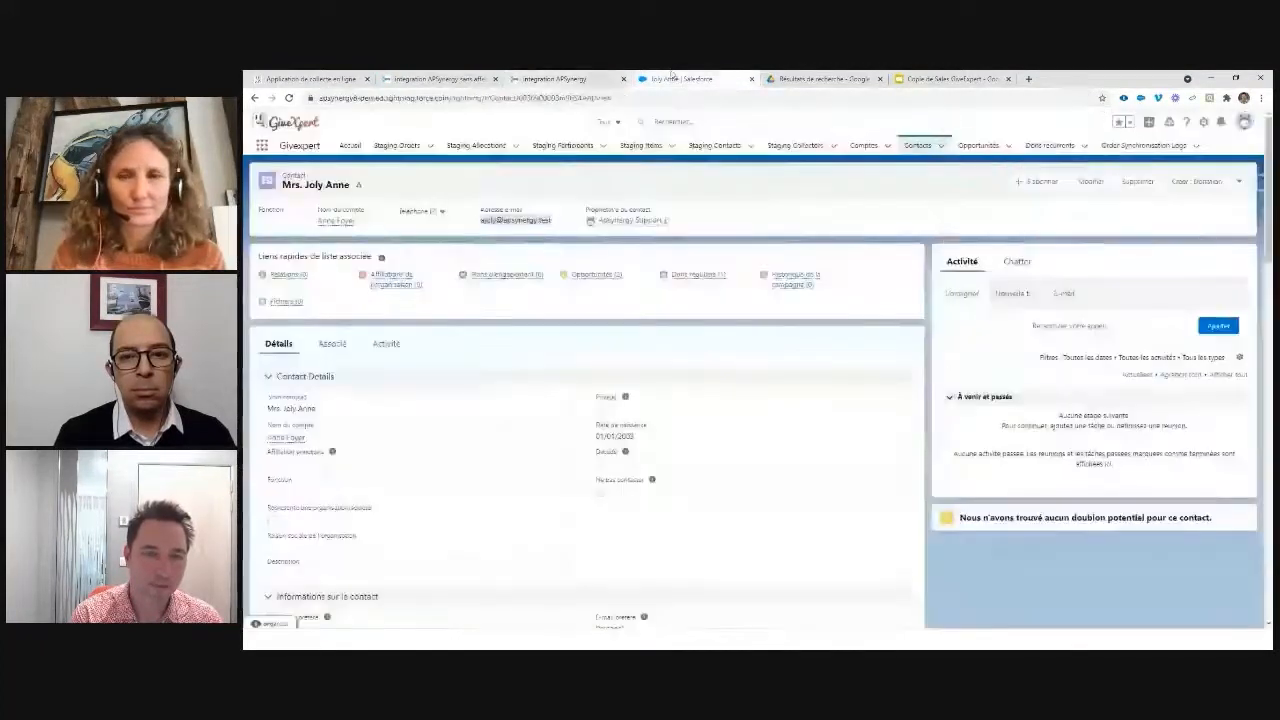
# Step: Run Synchroniser les dons, then show Opportunités sorted by Date de clôture and refreshed
pyautogui.click(1149, 122)
pyautogui.click(1120, 166)
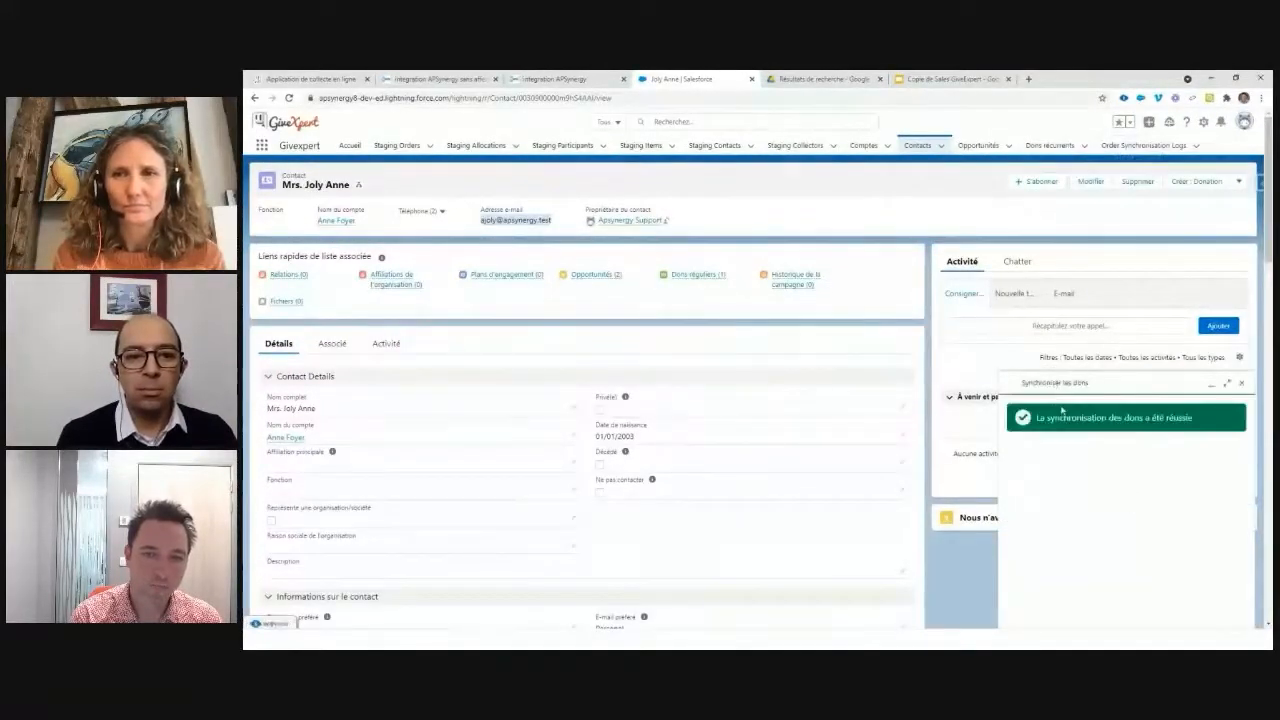
pyautogui.click(974, 147)
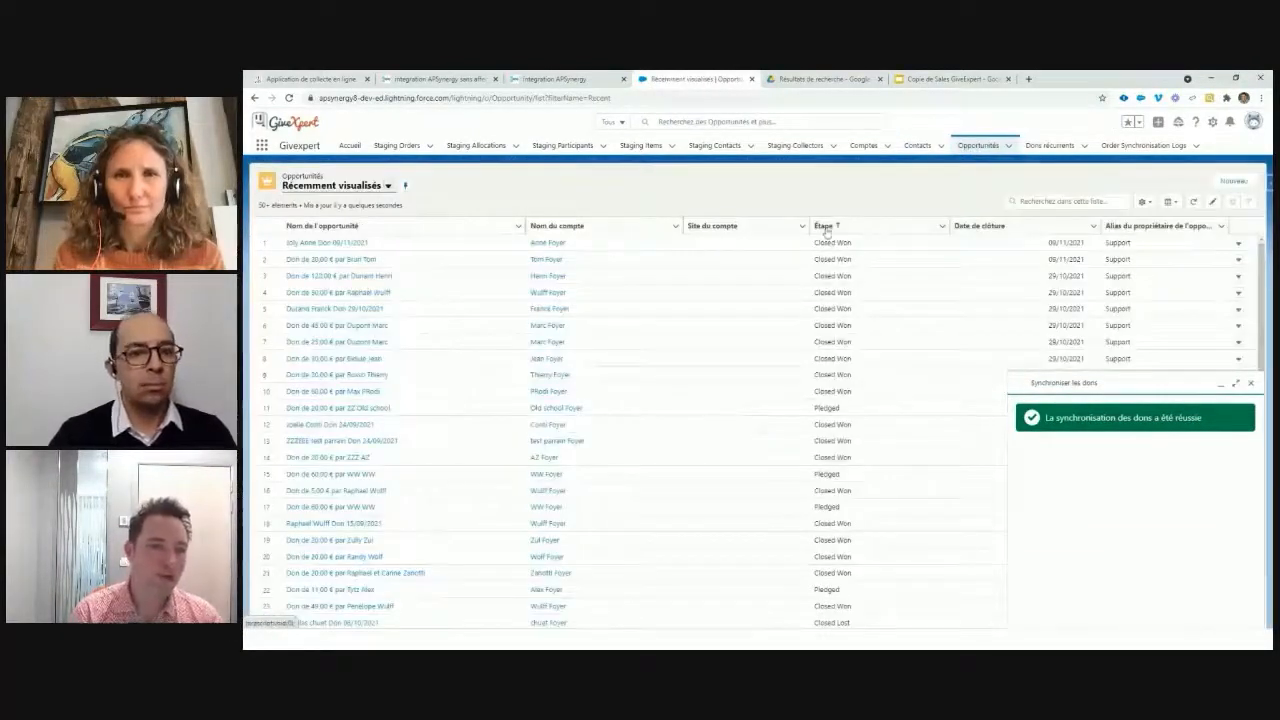
pyautogui.click(972, 227)
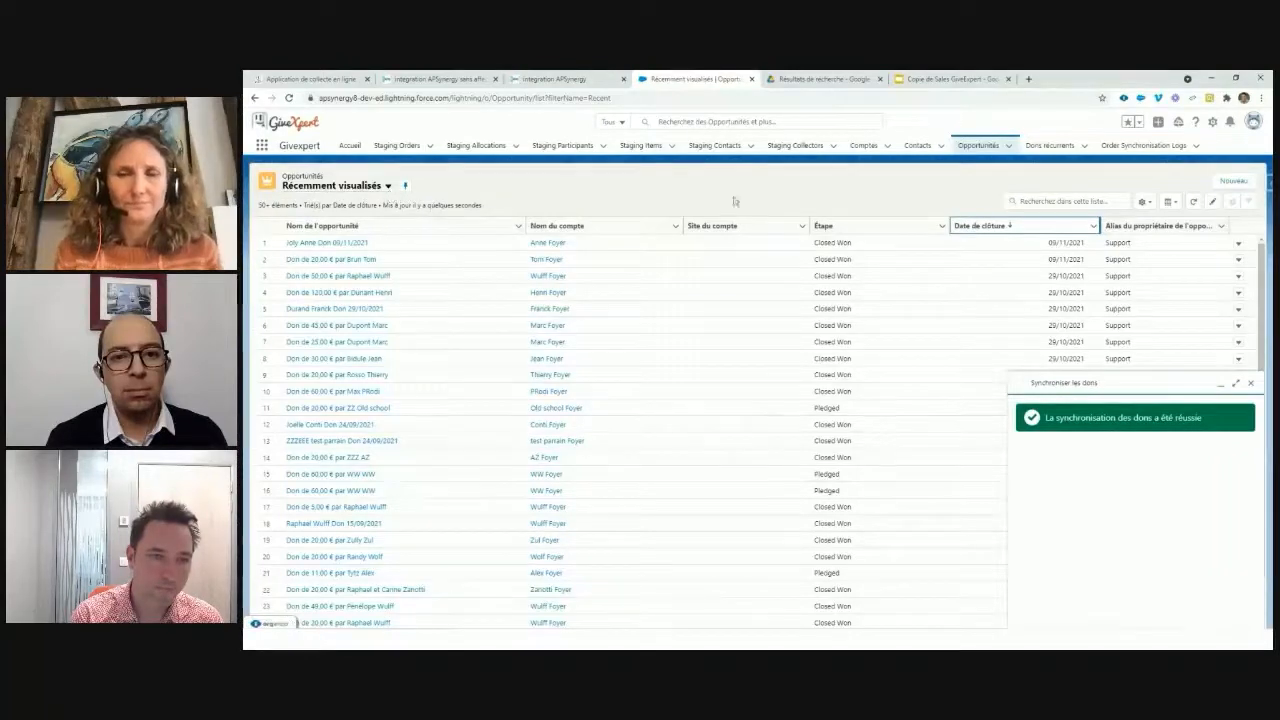
pyautogui.click(1195, 204)
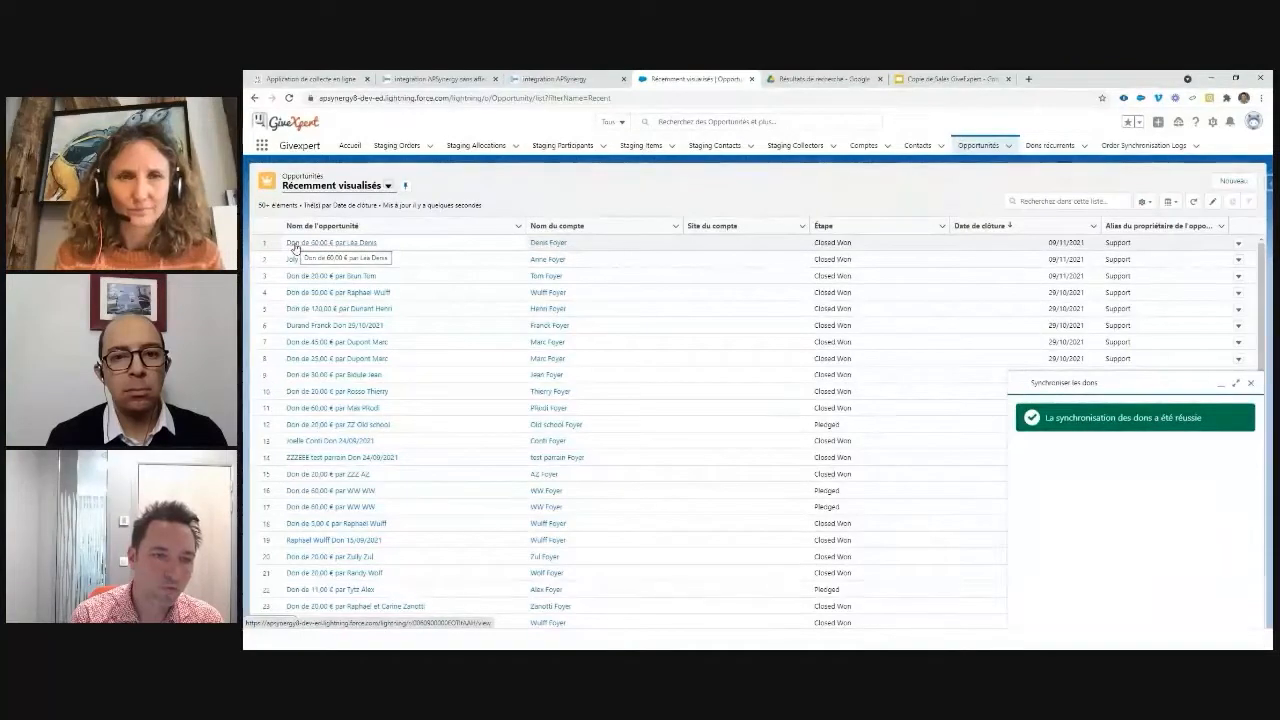
# Step: Check the 60,00 € opportunity's allocation, show the company-donations slide, and return to the donation page
pyautogui.click(295, 248)
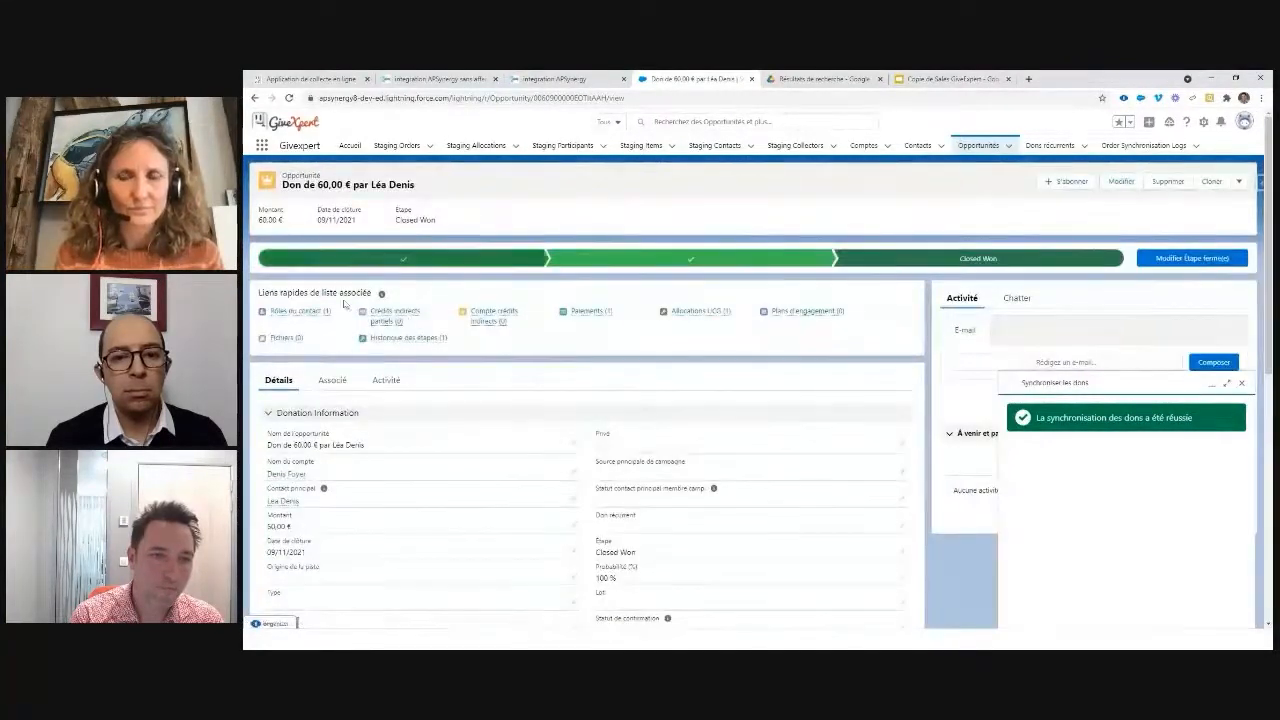
pyautogui.moveTo(699, 316)
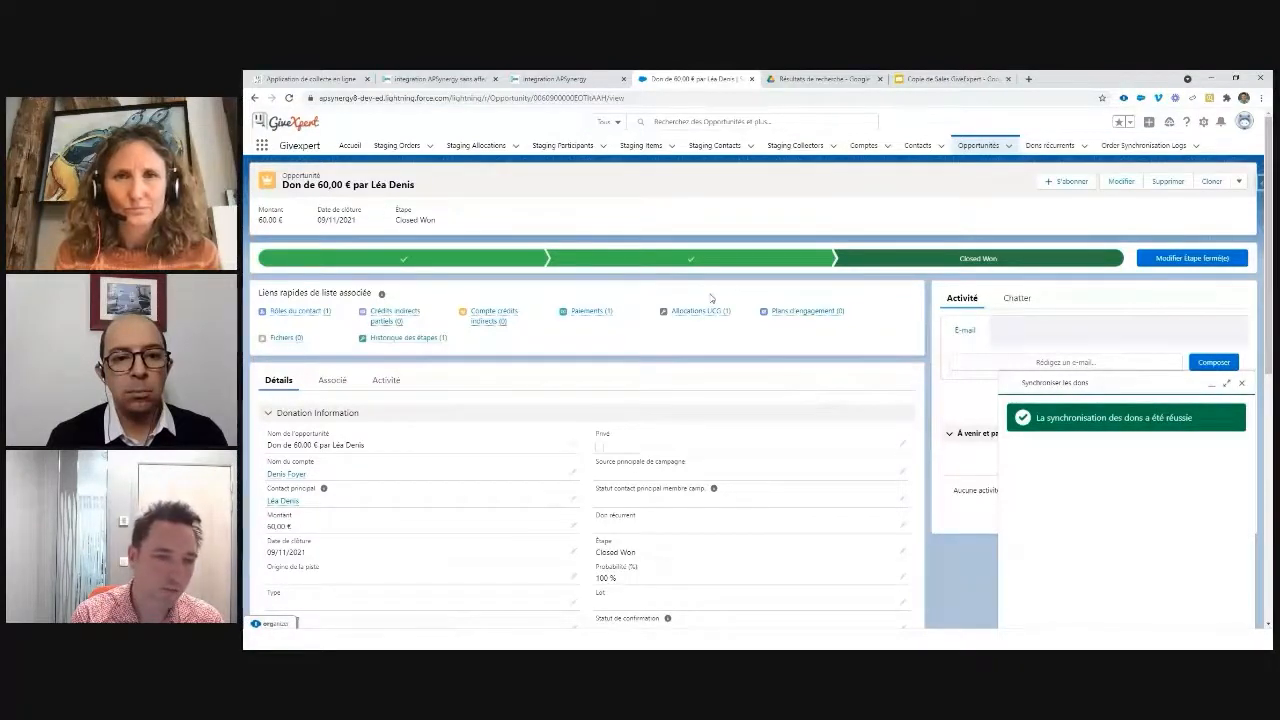
pyautogui.click(953, 79)
pyautogui.click(1139, 131)
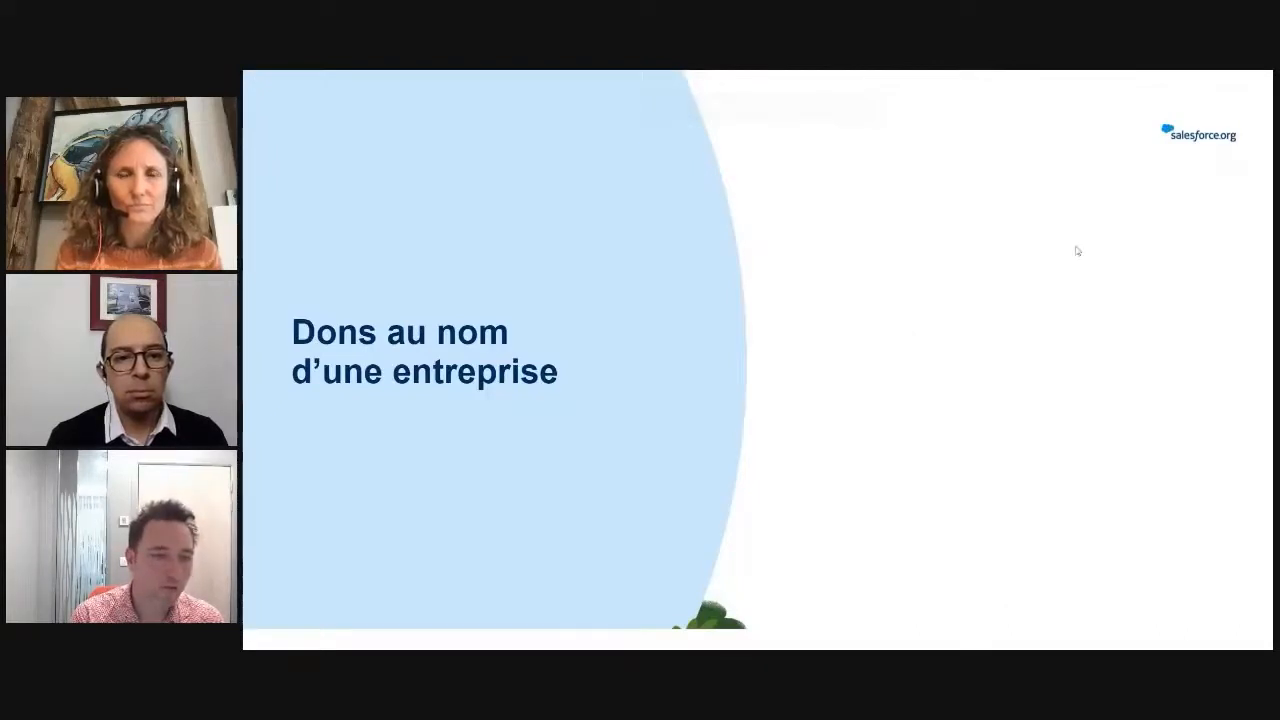
pyautogui.hotkey('alt', 'Tab')
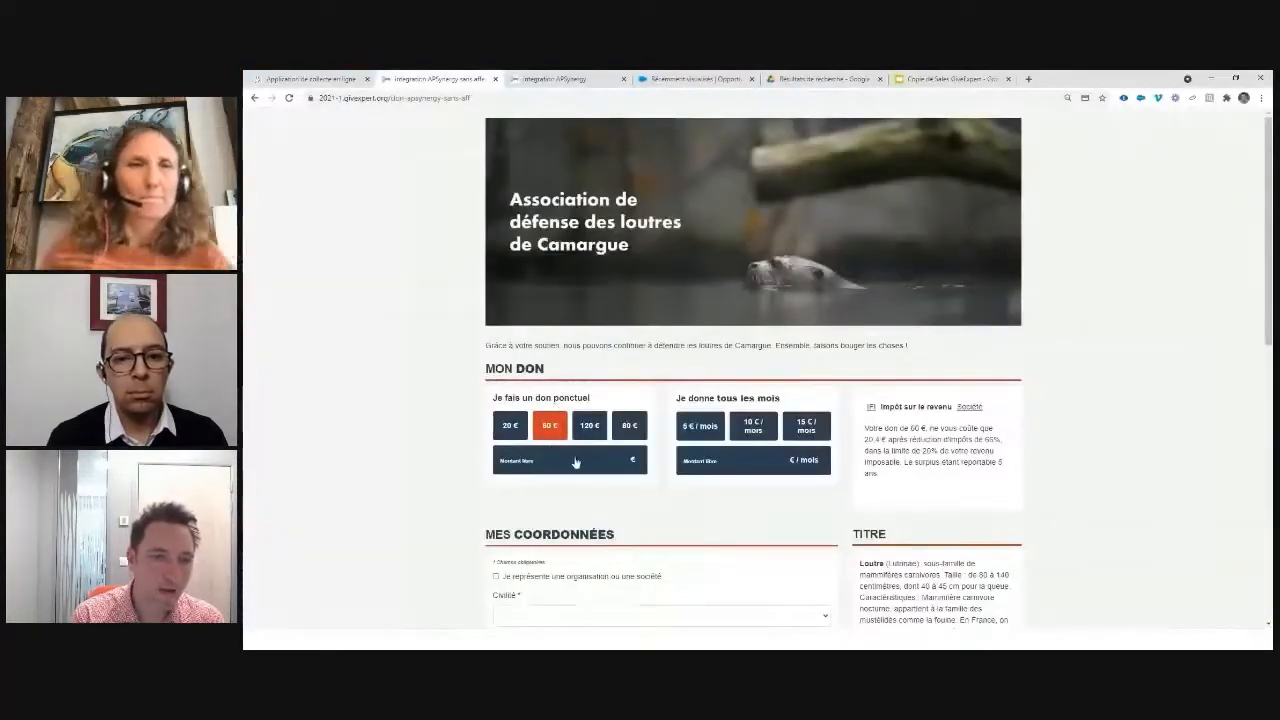
# Step: Set a custom 250 € amount and declare the donor represents the organisation Apsynergy
pyautogui.click(600, 457)
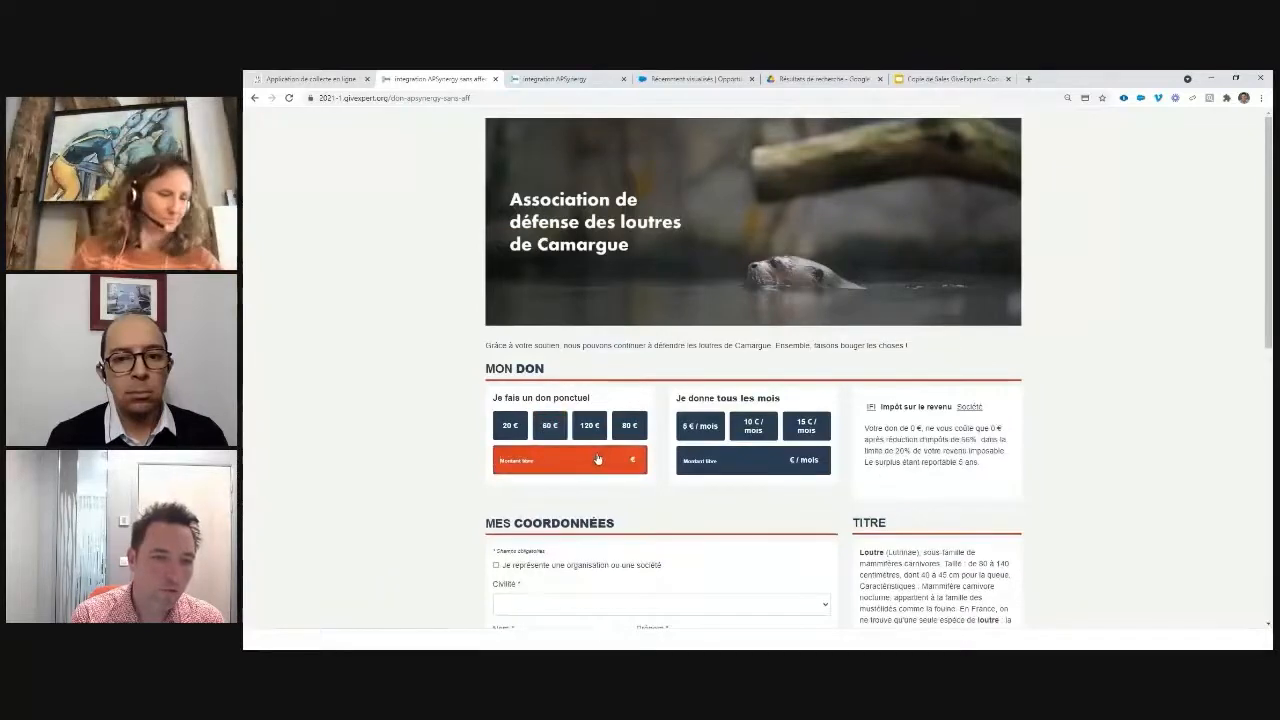
pyautogui.write('250')
pyautogui.scroll(-3, 597, 458)
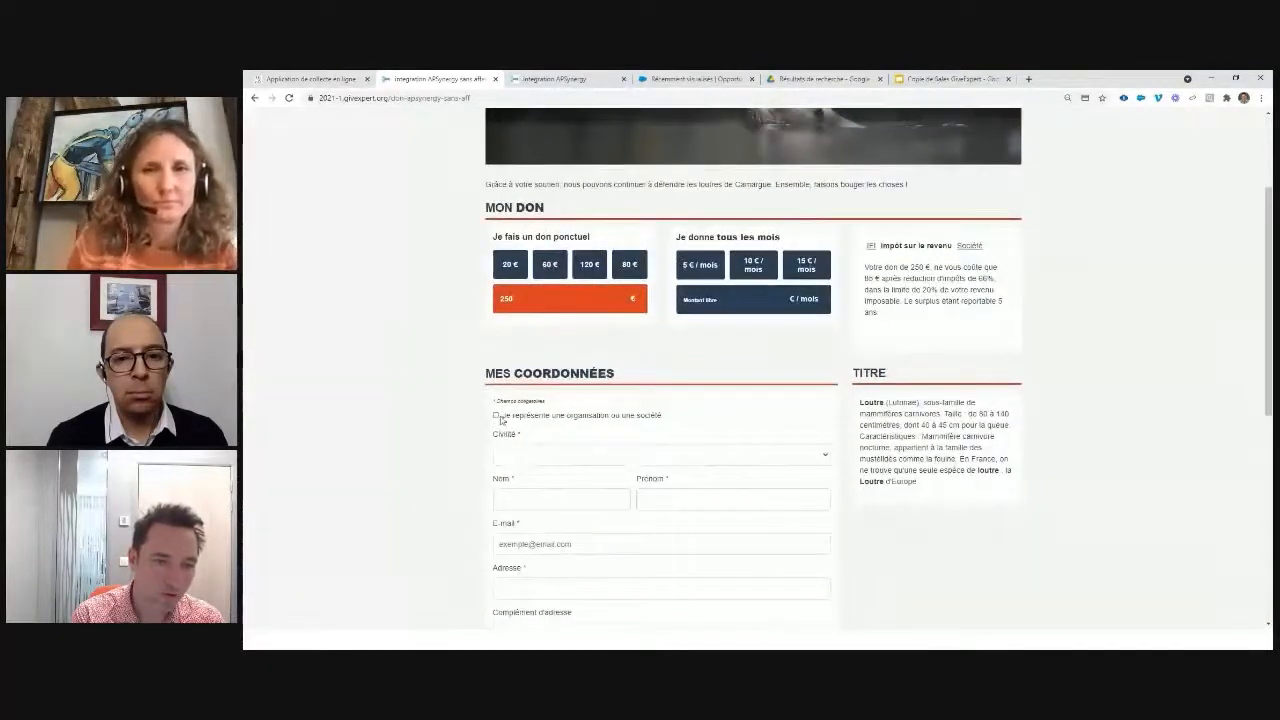
pyautogui.moveTo(503, 421); pyautogui.dragTo(700, 423)
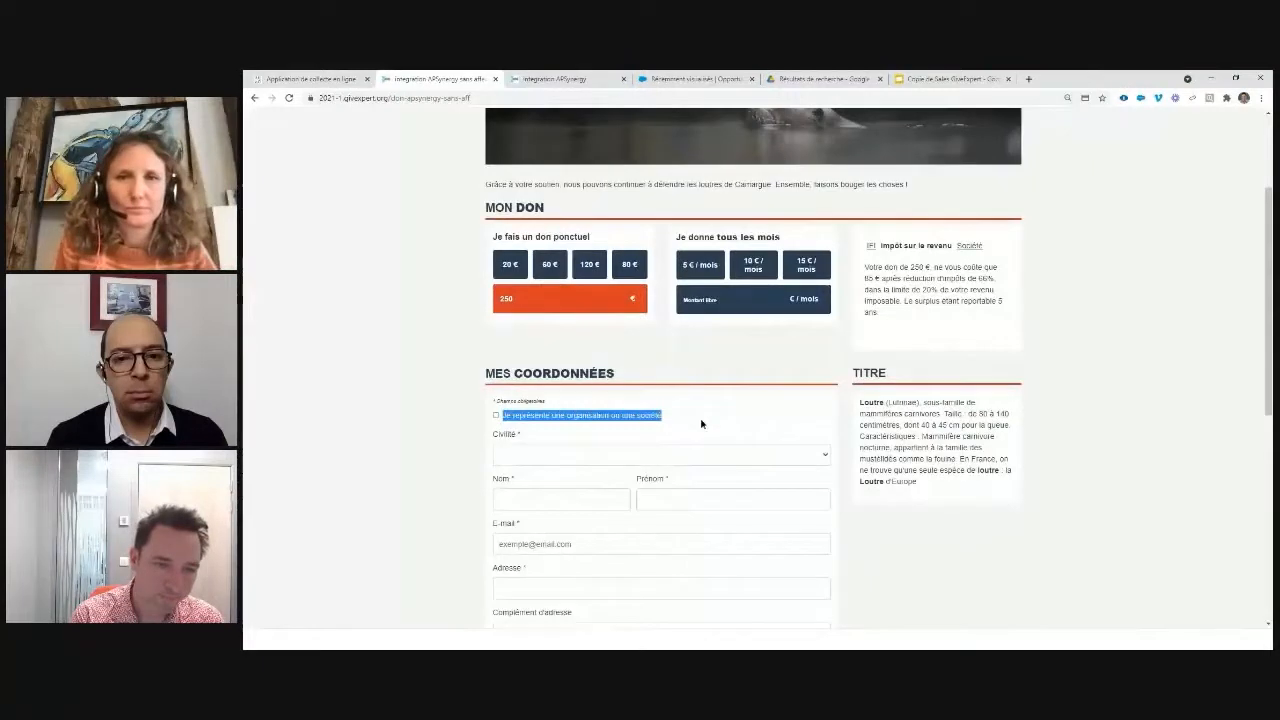
pyautogui.click(495, 416)
pyautogui.click(552, 433)
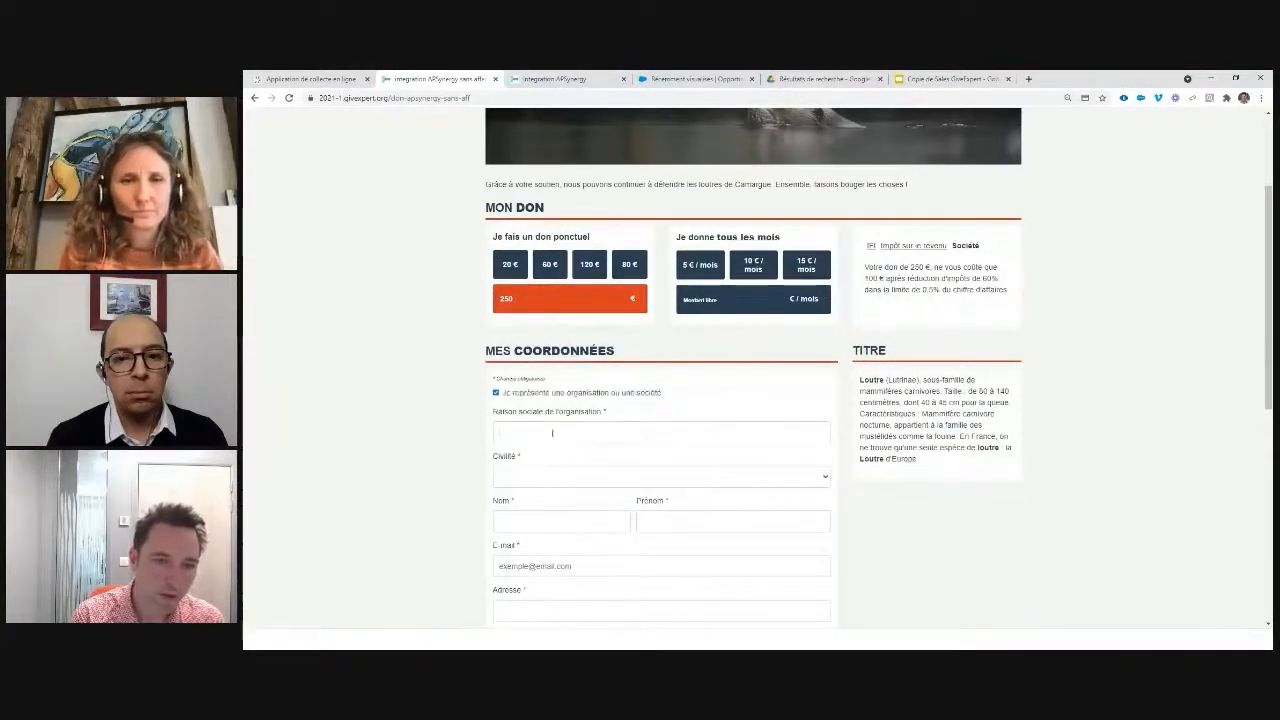
pyautogui.write('Apsynergy')
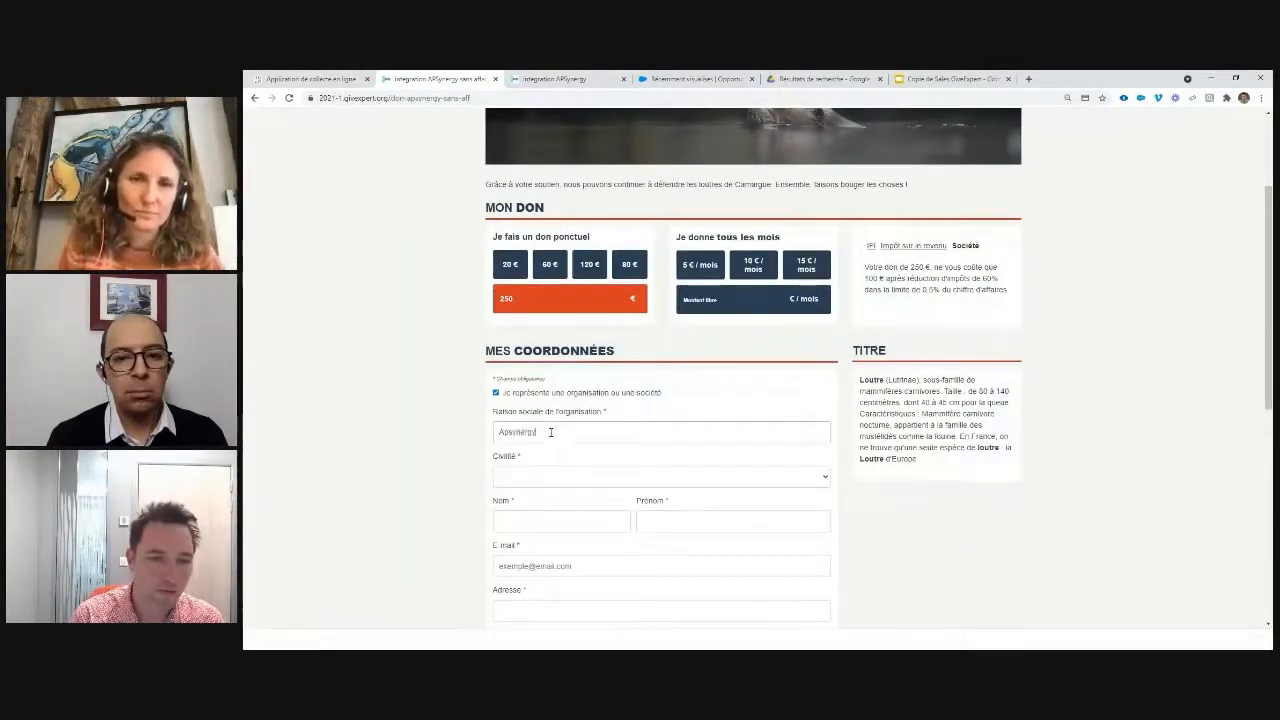
# Step: Choose Monsieur and enter the donor's last name, first name and e-mail address
pyautogui.click(664, 472)
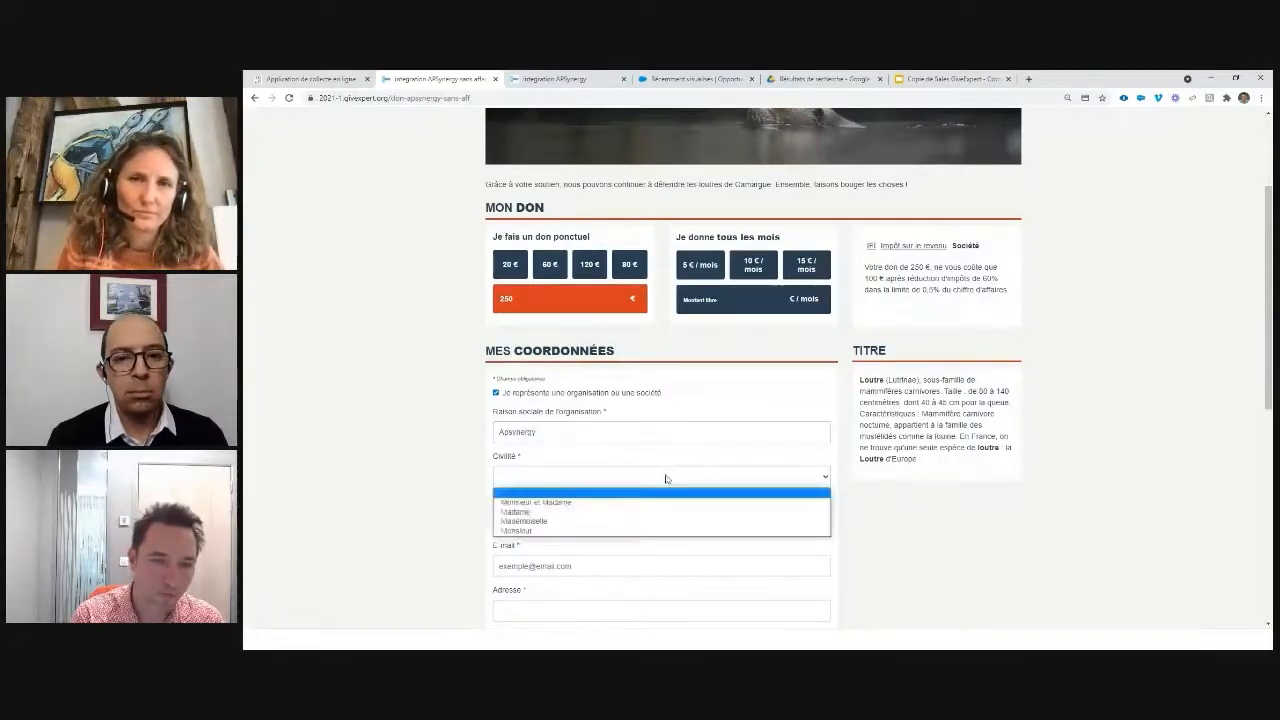
pyautogui.click(640, 529)
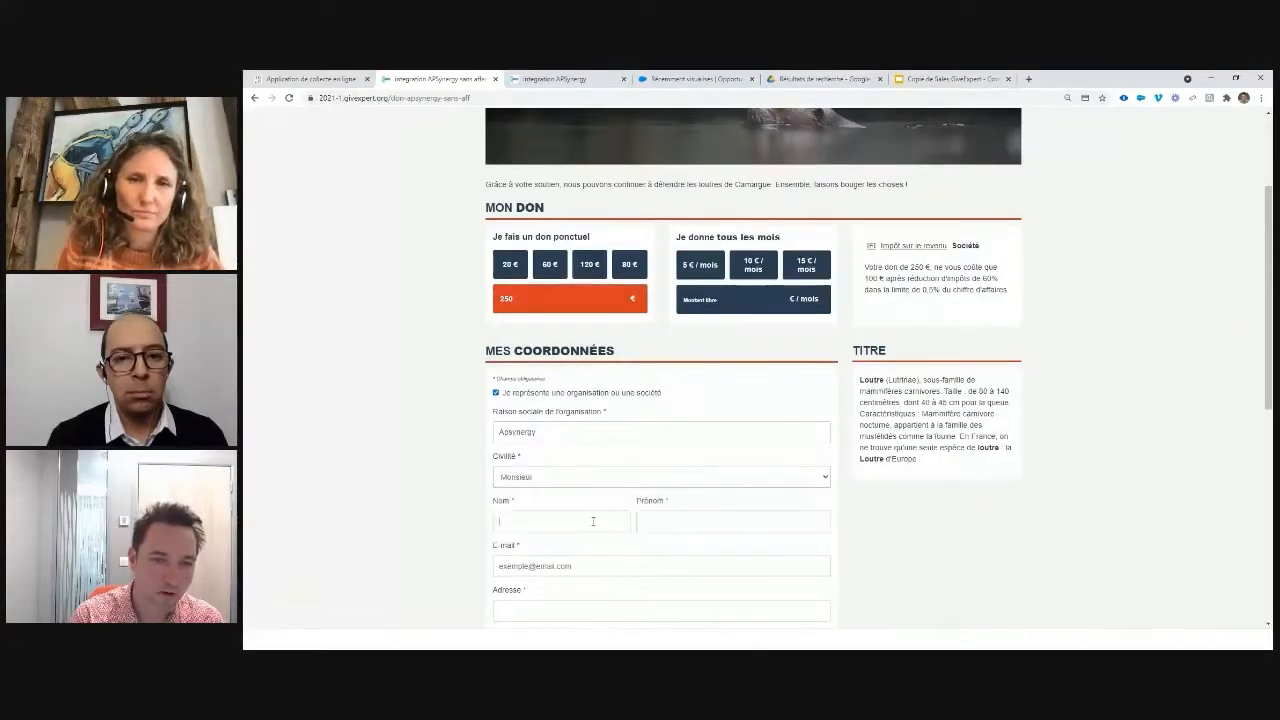
pyautogui.click(593, 521)
pyautogui.write('Oli')
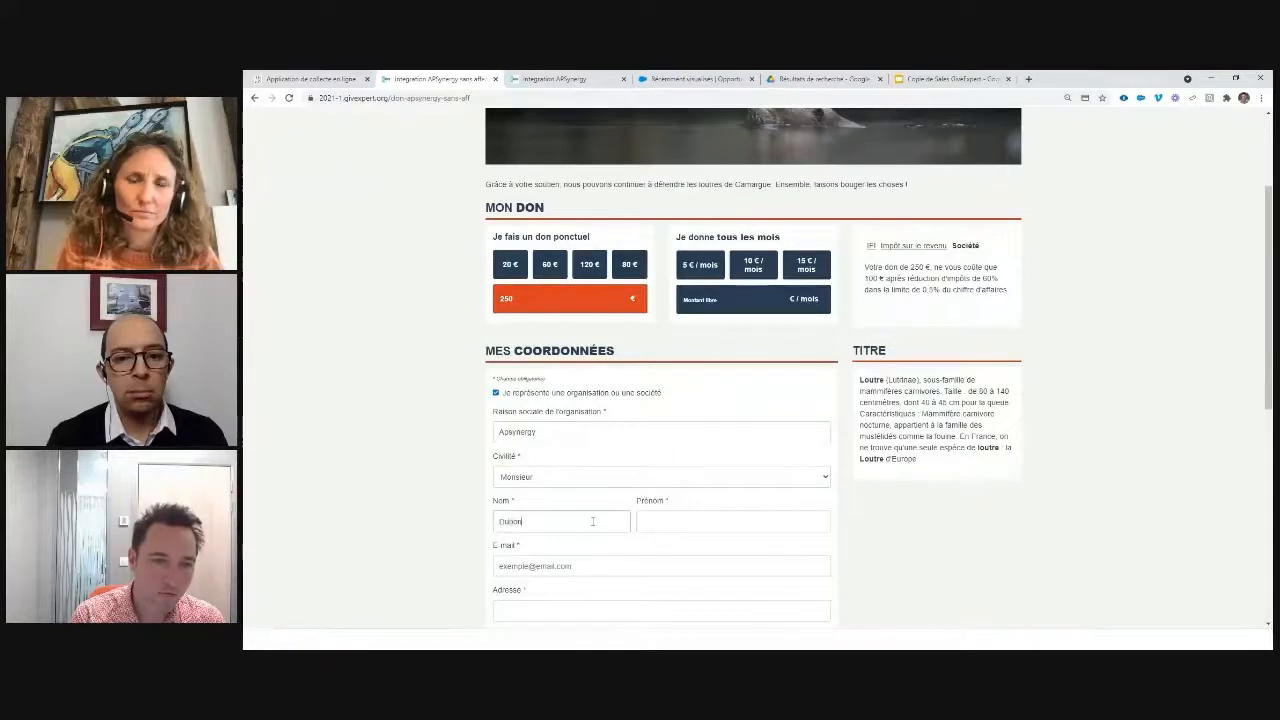
pyautogui.press('Tab')
pyautogui.write('Jean')
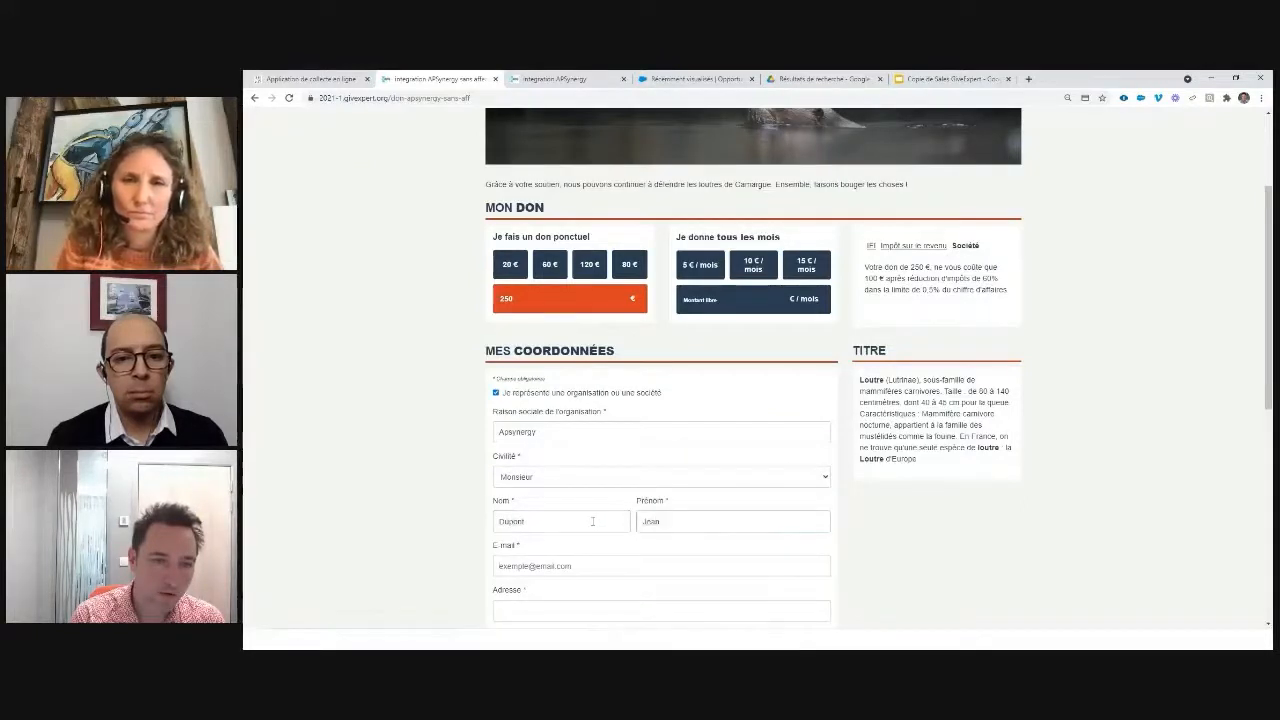
pyautogui.press('Tab')
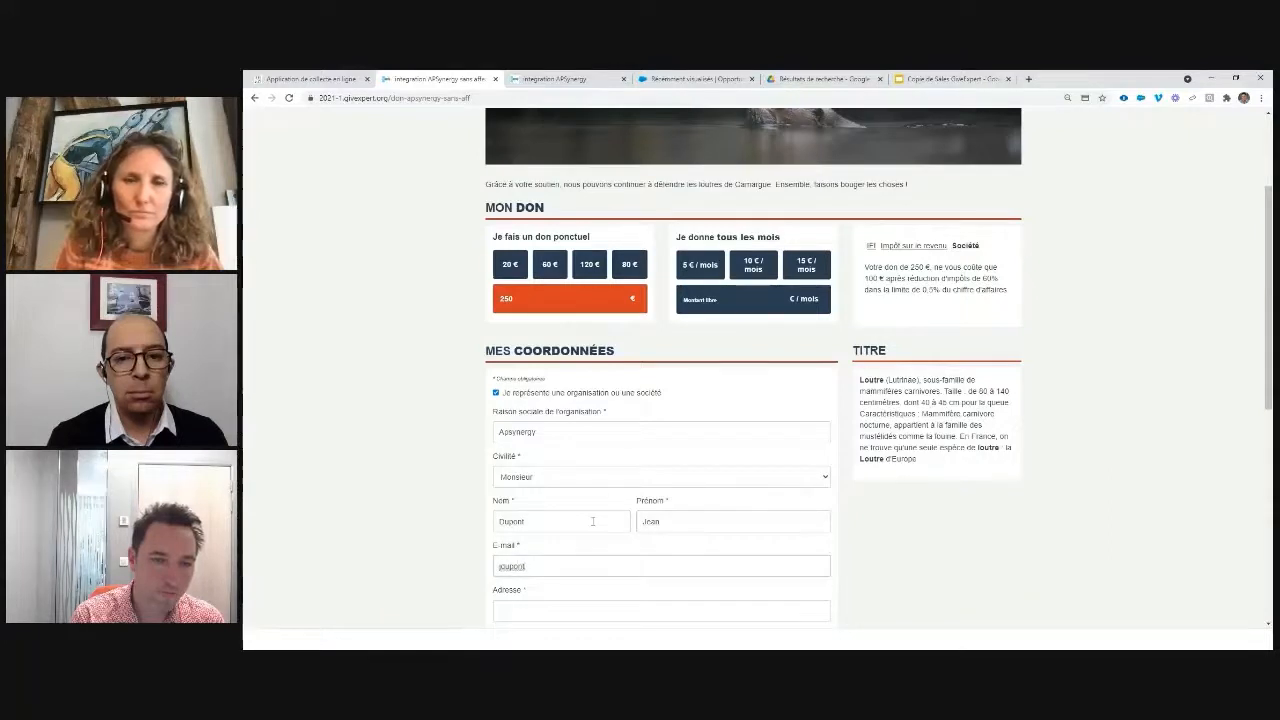
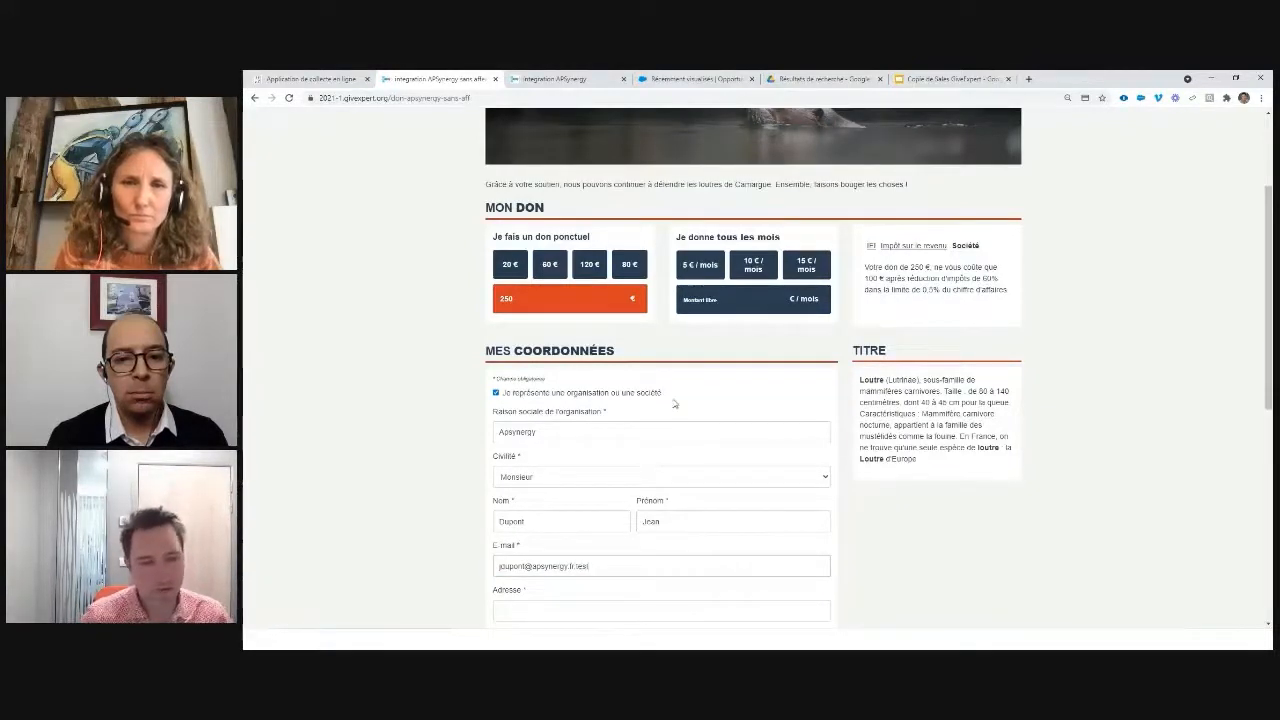
# Step: Enter the donor's street address, postal code and city, keep France, and choose Stripe card payment
pyautogui.scroll(-2, 650, 457)
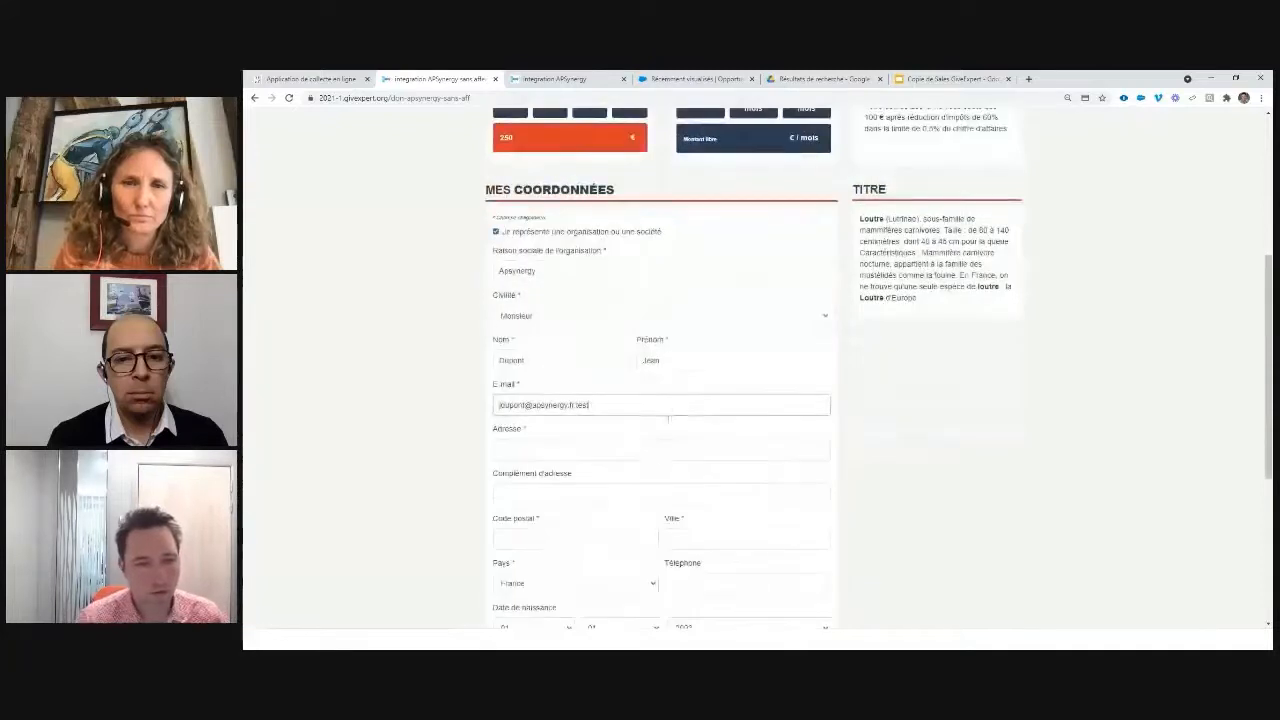
pyautogui.click(650, 456)
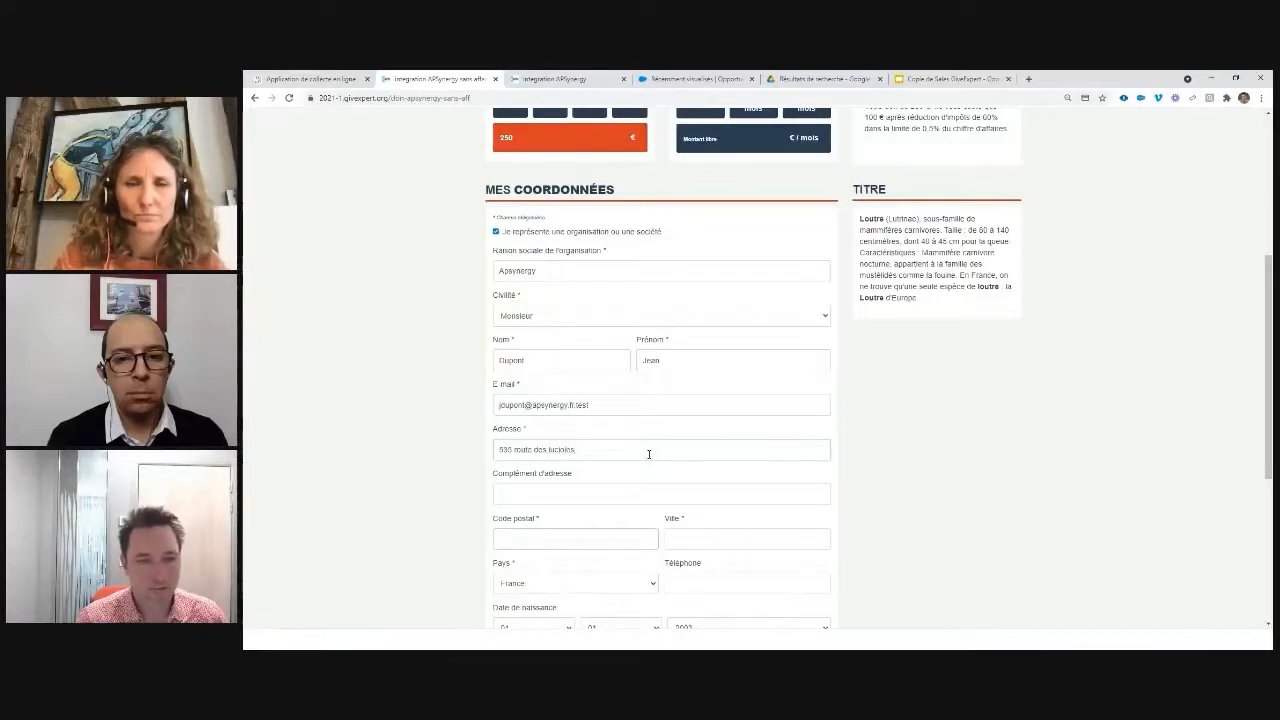
pyautogui.press('Tab')
pyautogui.write('Valb')
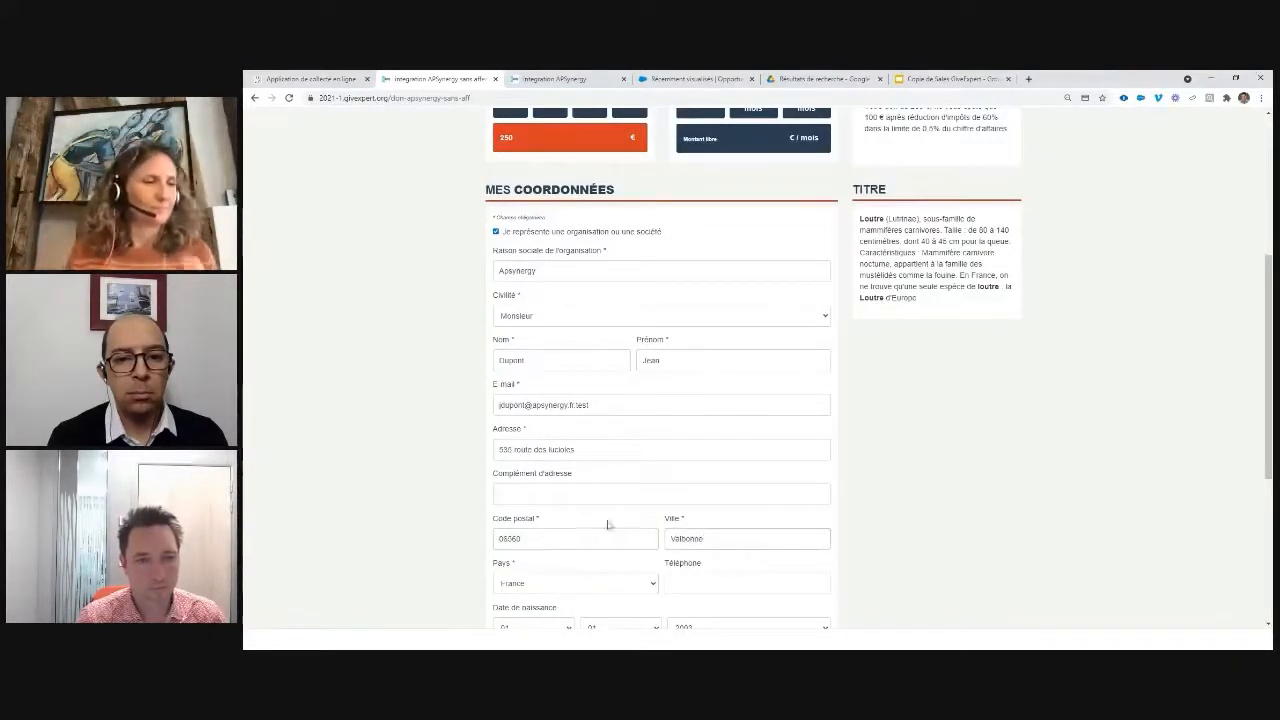
pyautogui.click(592, 590)
pyautogui.click(603, 583)
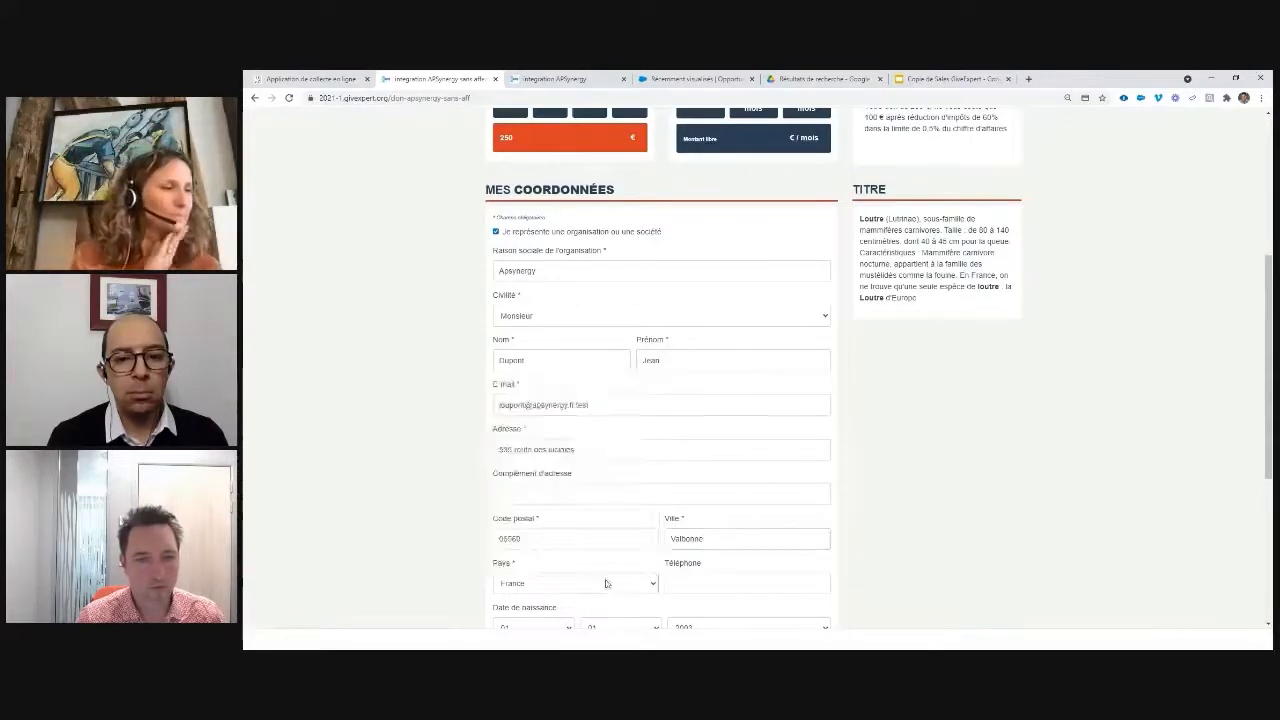
pyautogui.scroll(-3, 605, 583)
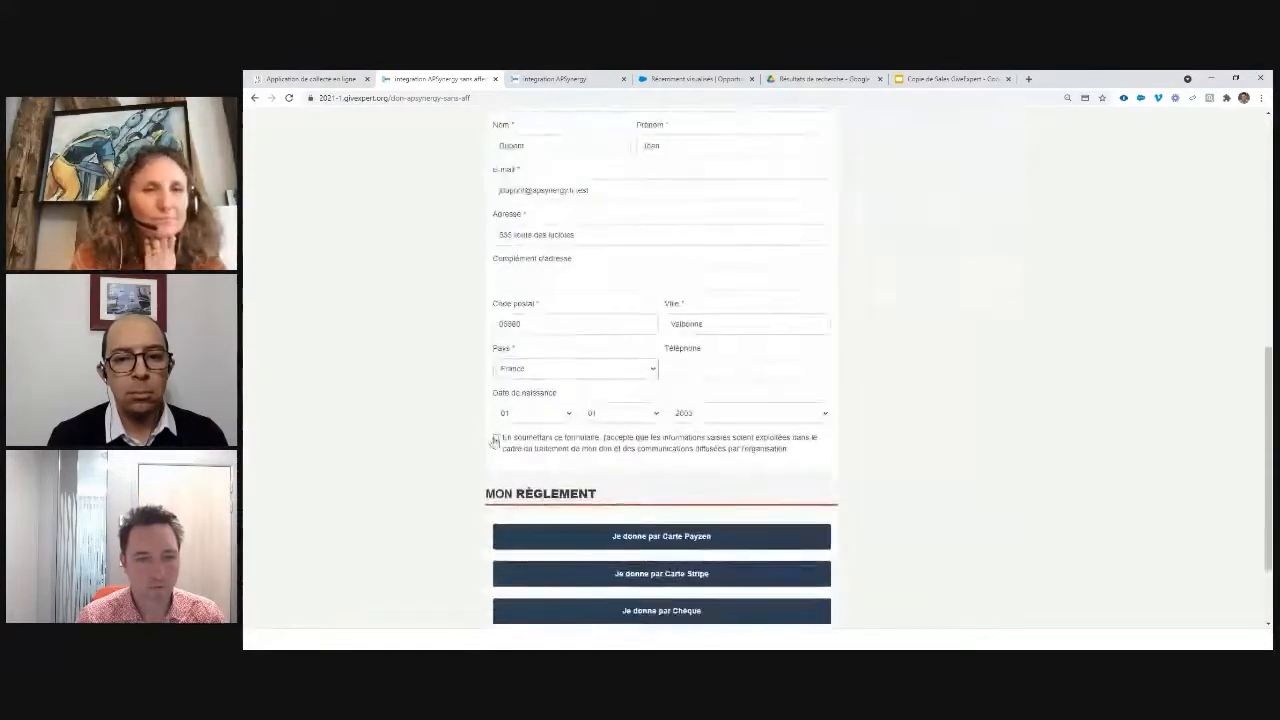
pyautogui.click(657, 573)
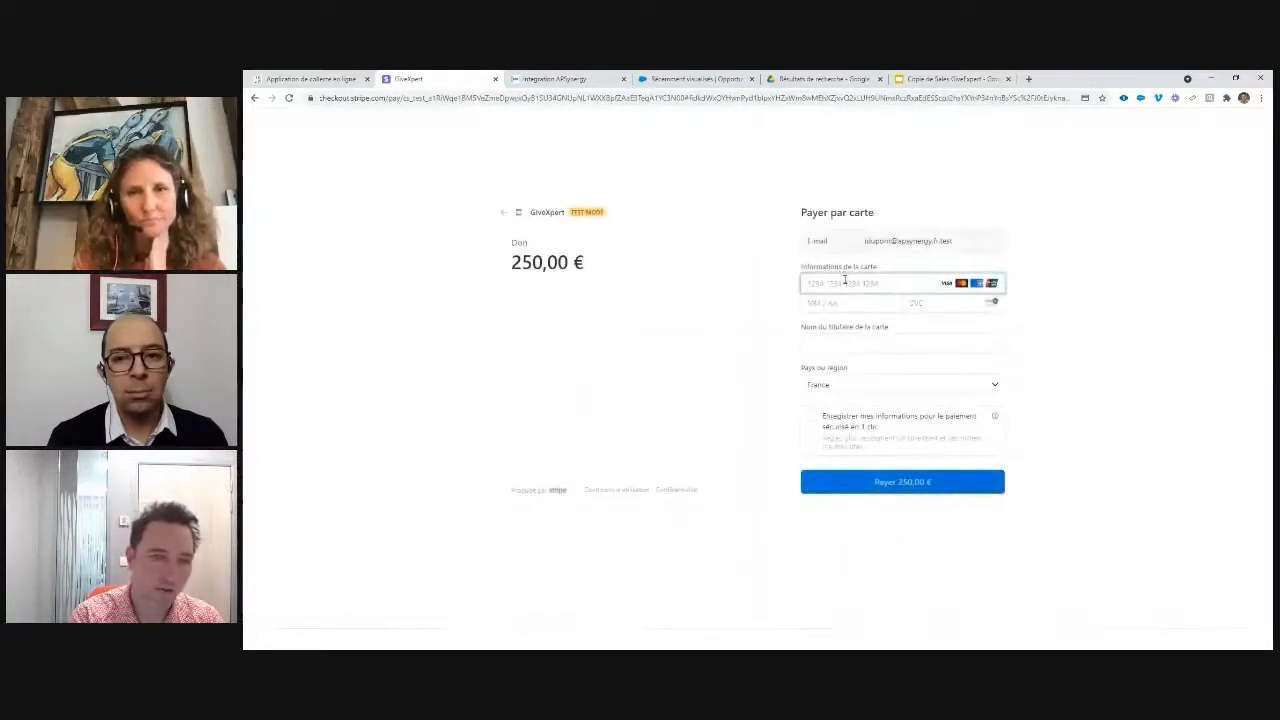
# Step: Enter the test card number, expiry 12/22, security code and cardholder's name in Stripe Checkout
pyautogui.click(845, 282)
pyautogui.write('411111111 1111 1111')
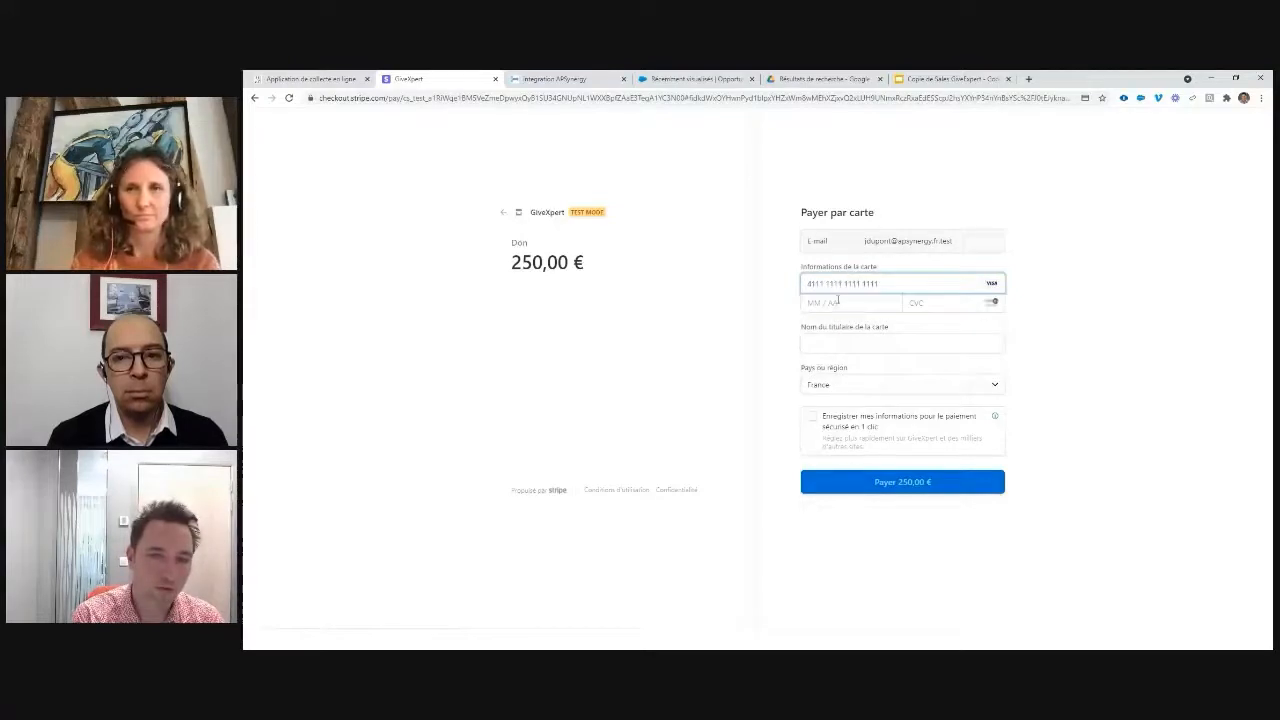
pyautogui.click(838, 302)
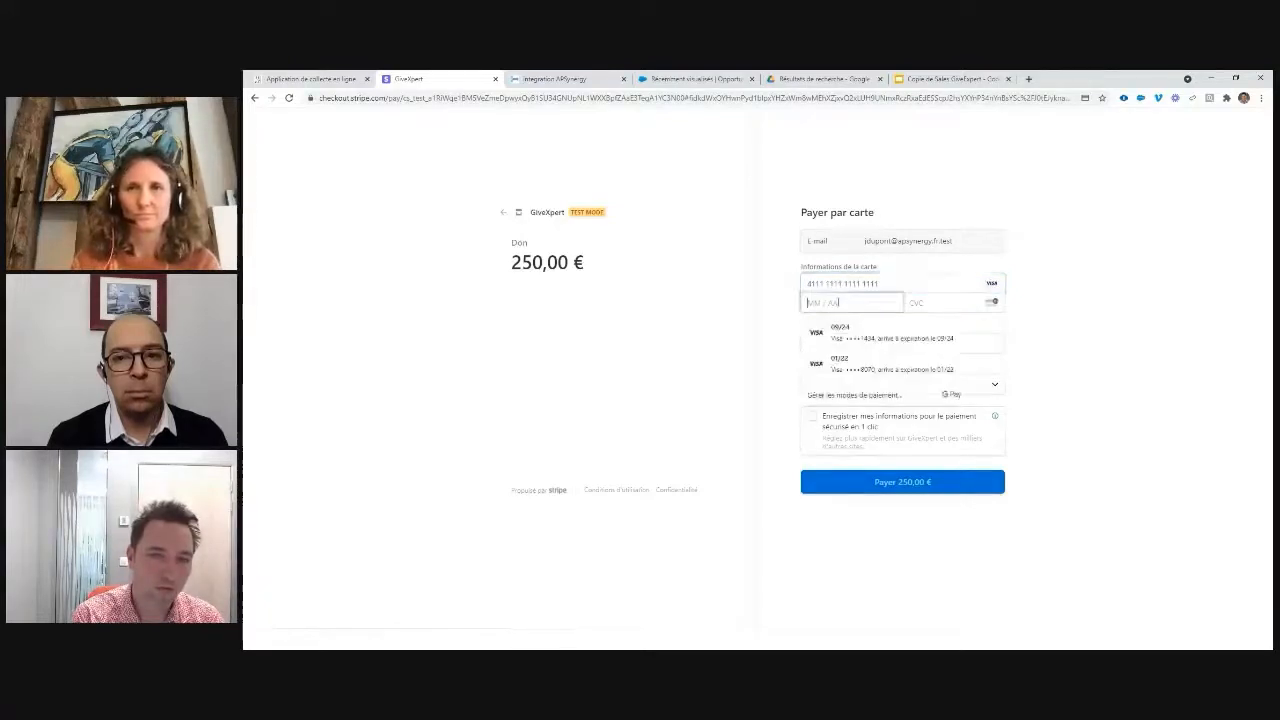
pyautogui.write('12 / 22')
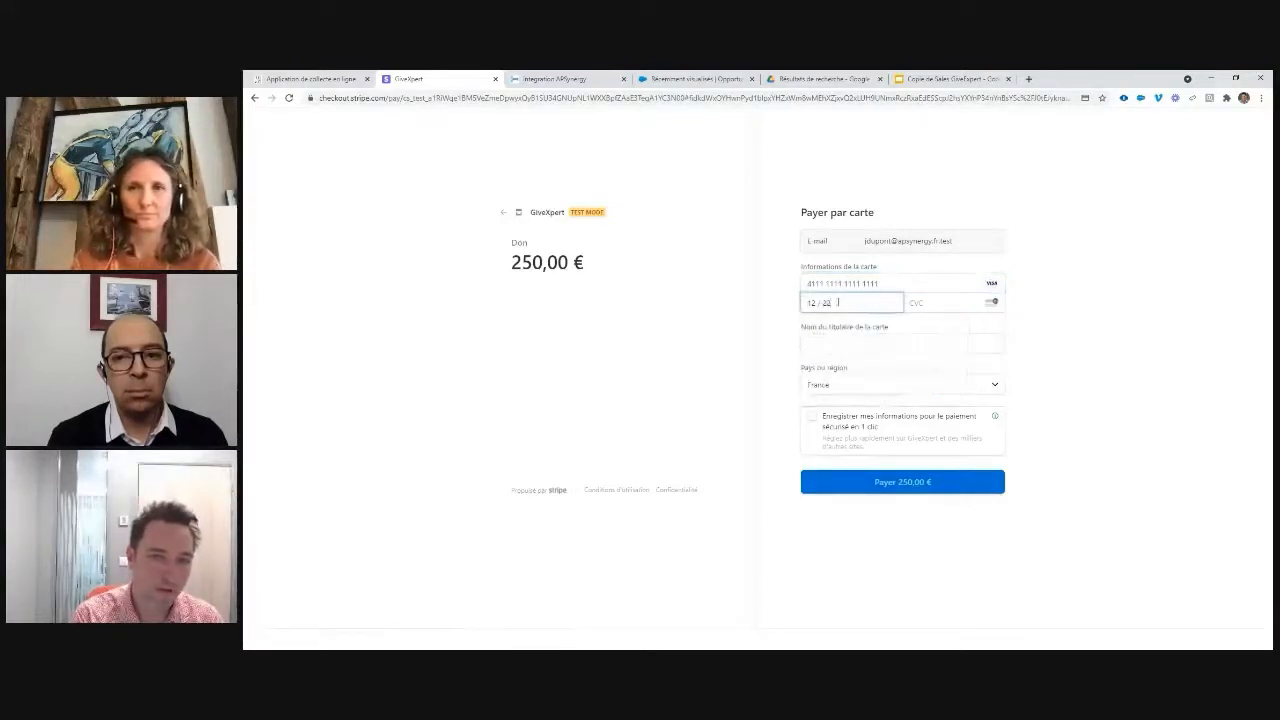
pyautogui.click(937, 294)
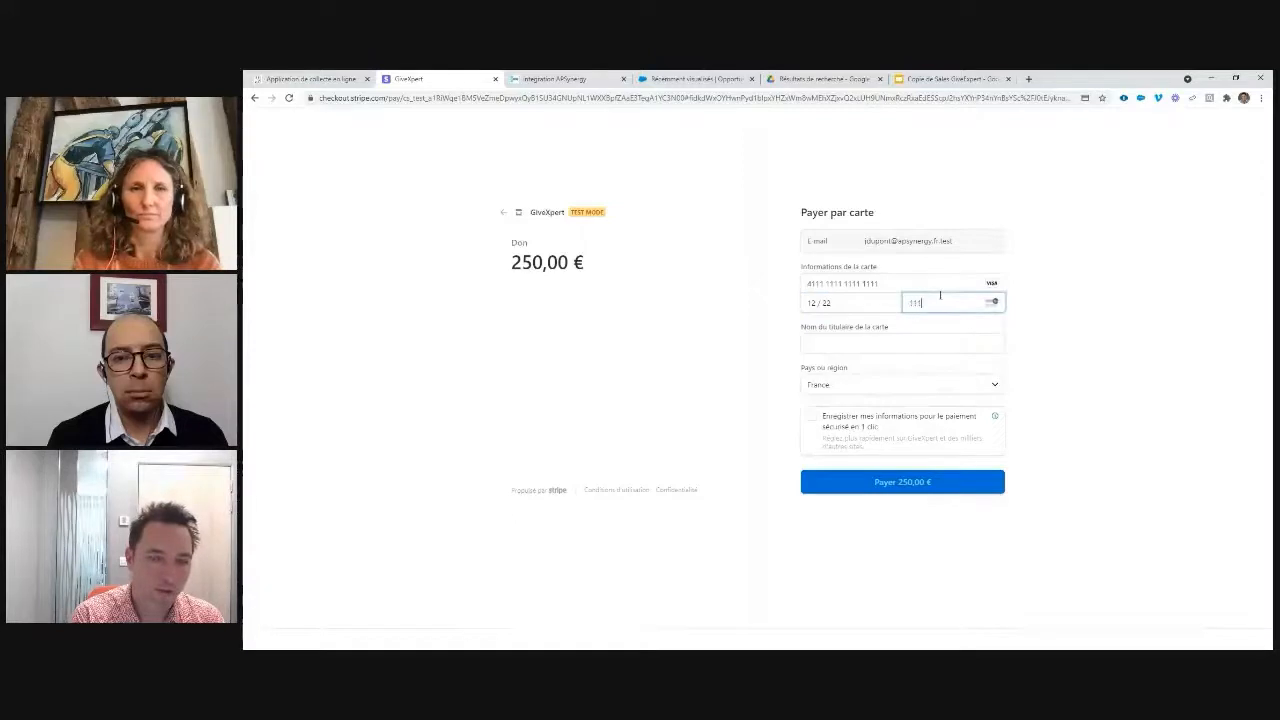
pyautogui.click(853, 345)
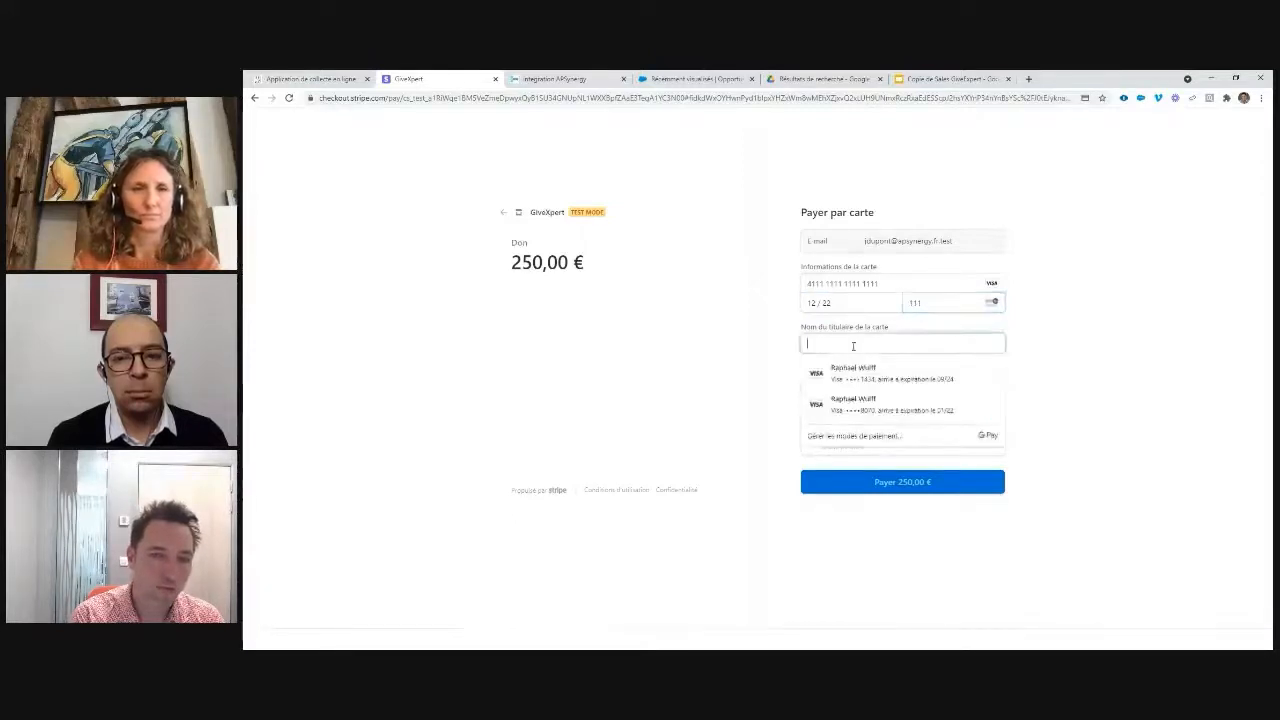
pyautogui.write('Je')
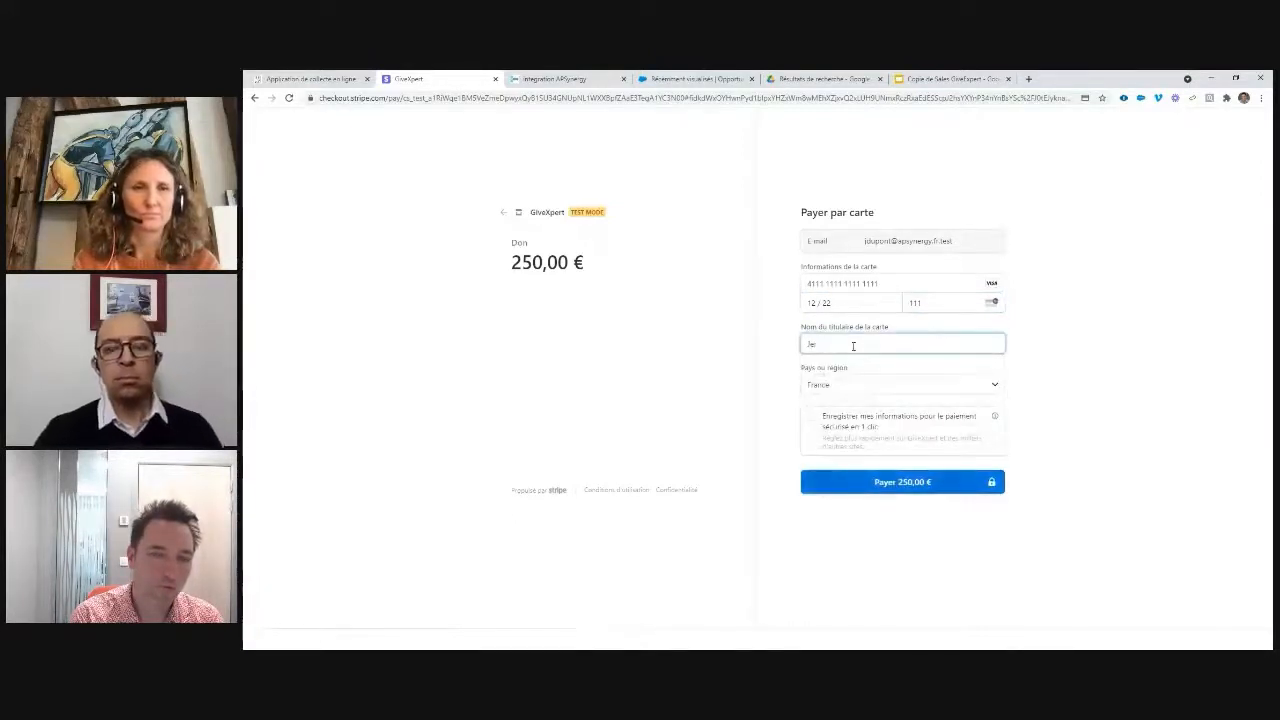
pyautogui.write('an Dupont')
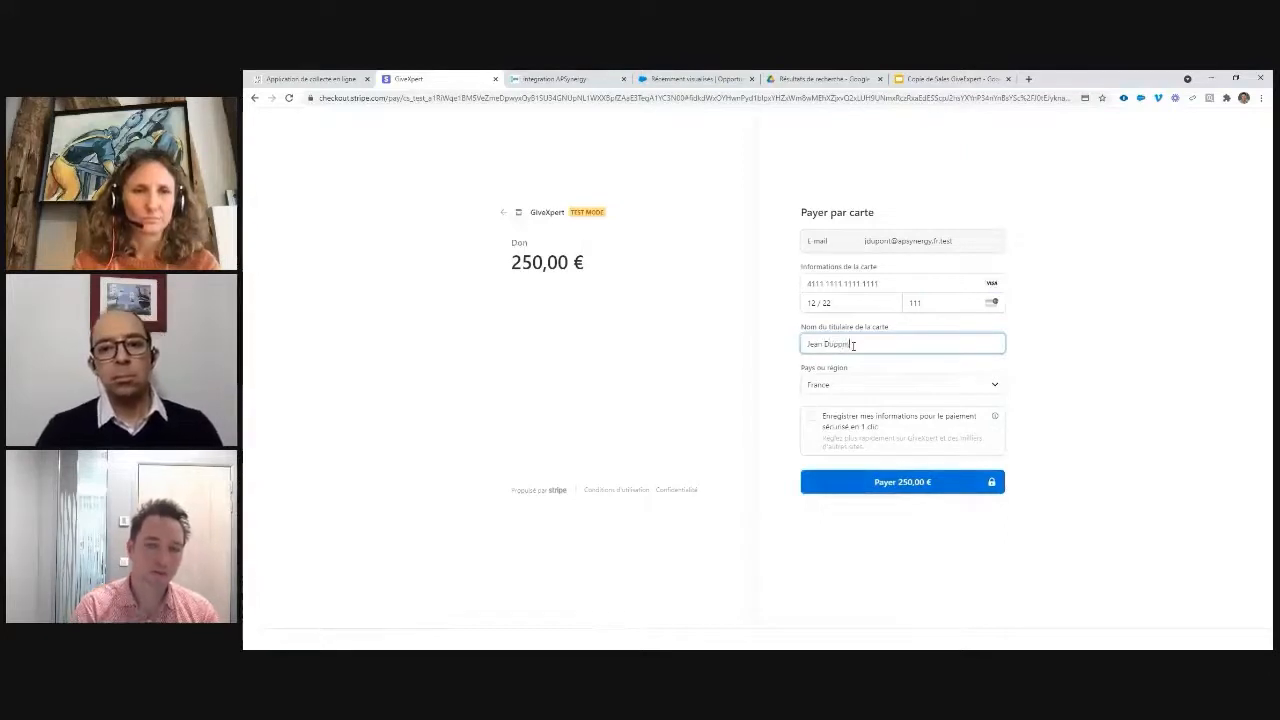
# Step: Submit the 250,00 € payment, decline saving the card, and return to Salesforce
pyautogui.click(902, 482)
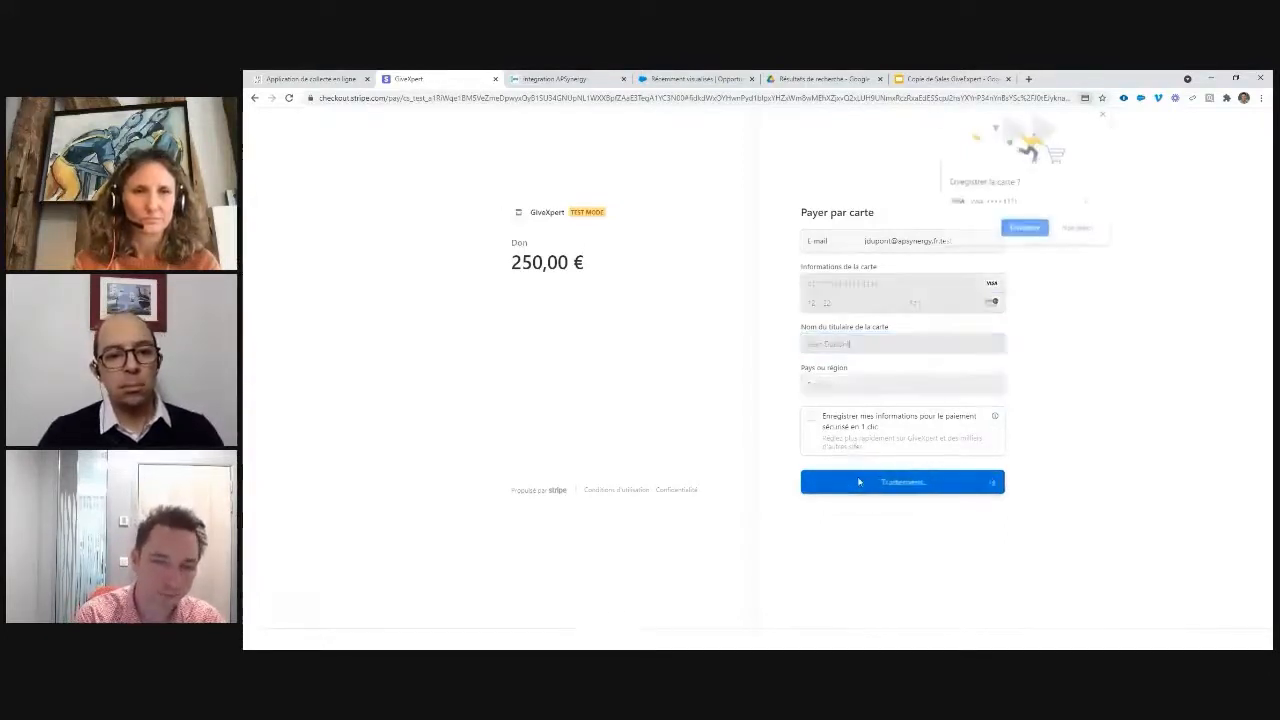
pyautogui.click(1074, 229)
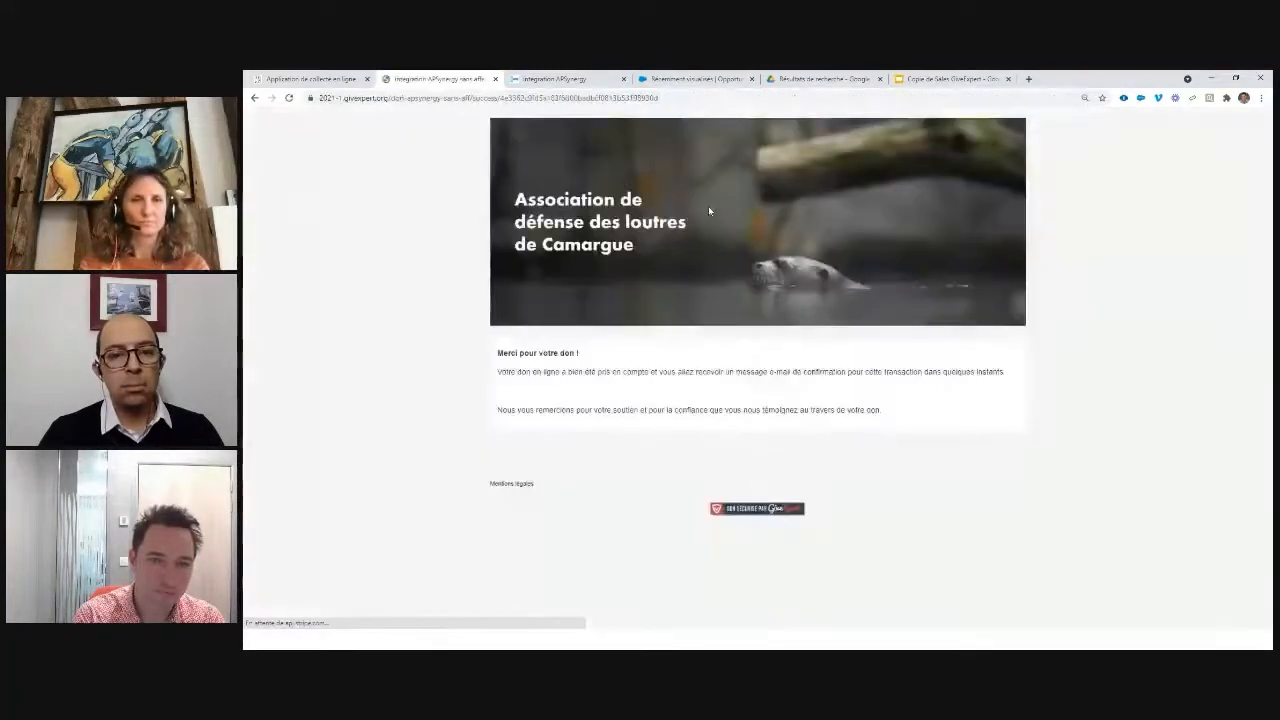
pyautogui.click(737, 72)
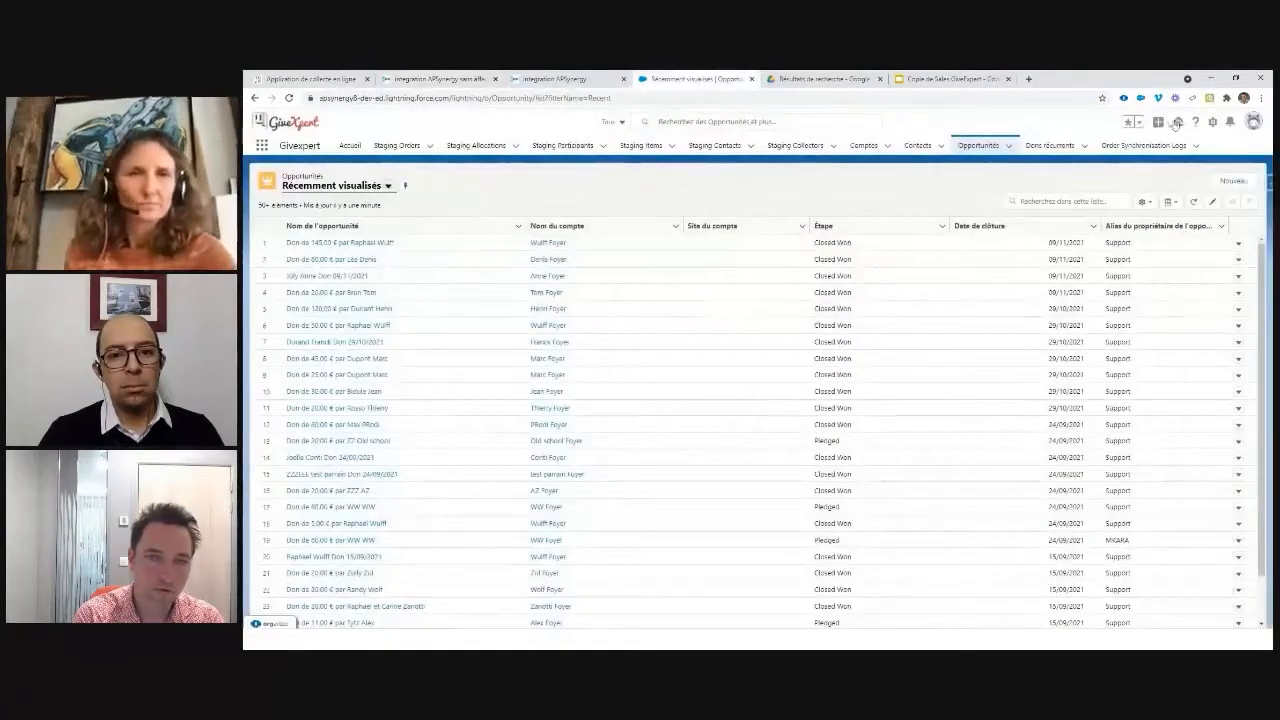
# Step: Run Synchroniser les dons, sort by Date de clôture, and switch to the All Donations list view
pyautogui.click(1158, 121)
pyautogui.click(1115, 167)
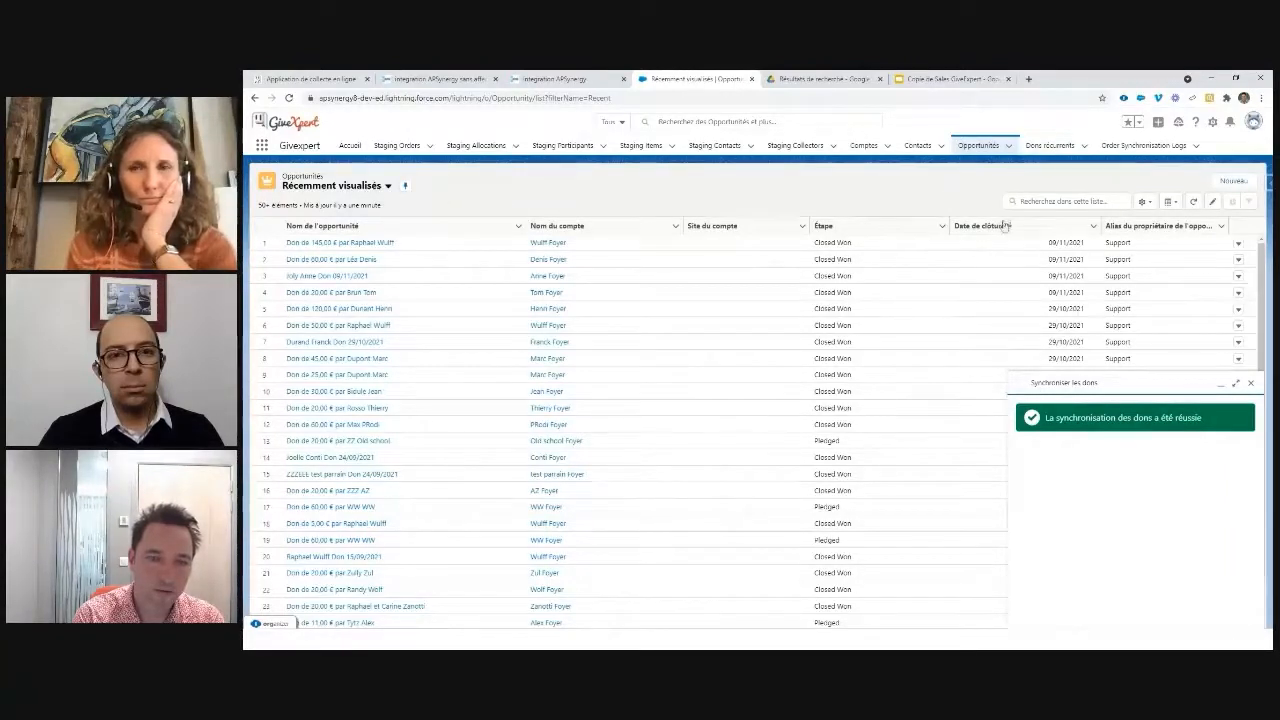
pyautogui.click(1004, 225)
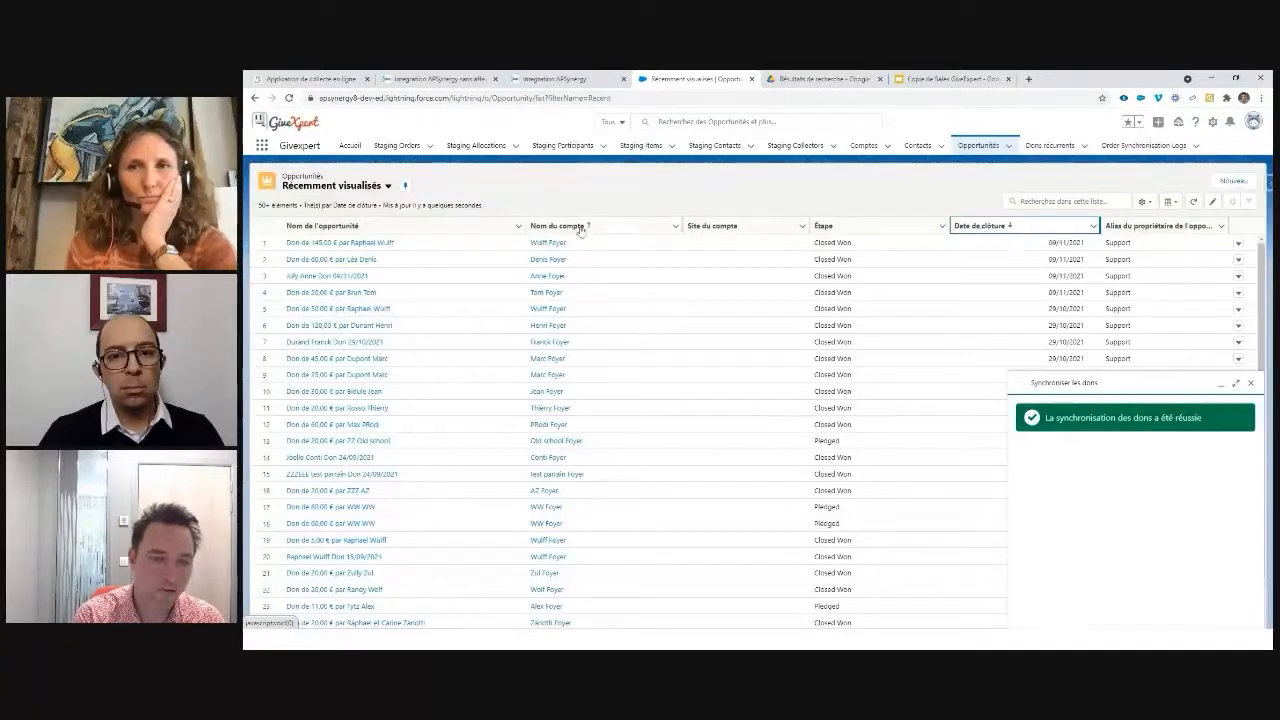
pyautogui.click(387, 186)
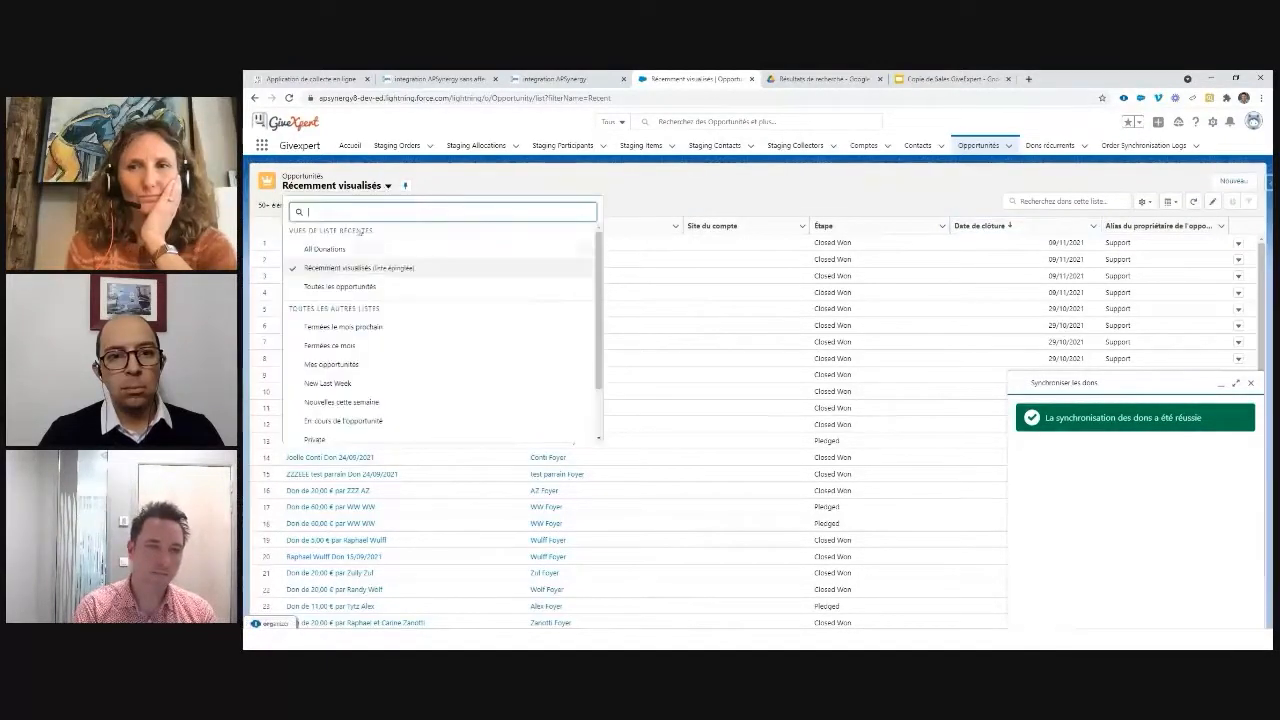
pyautogui.click(312, 246)
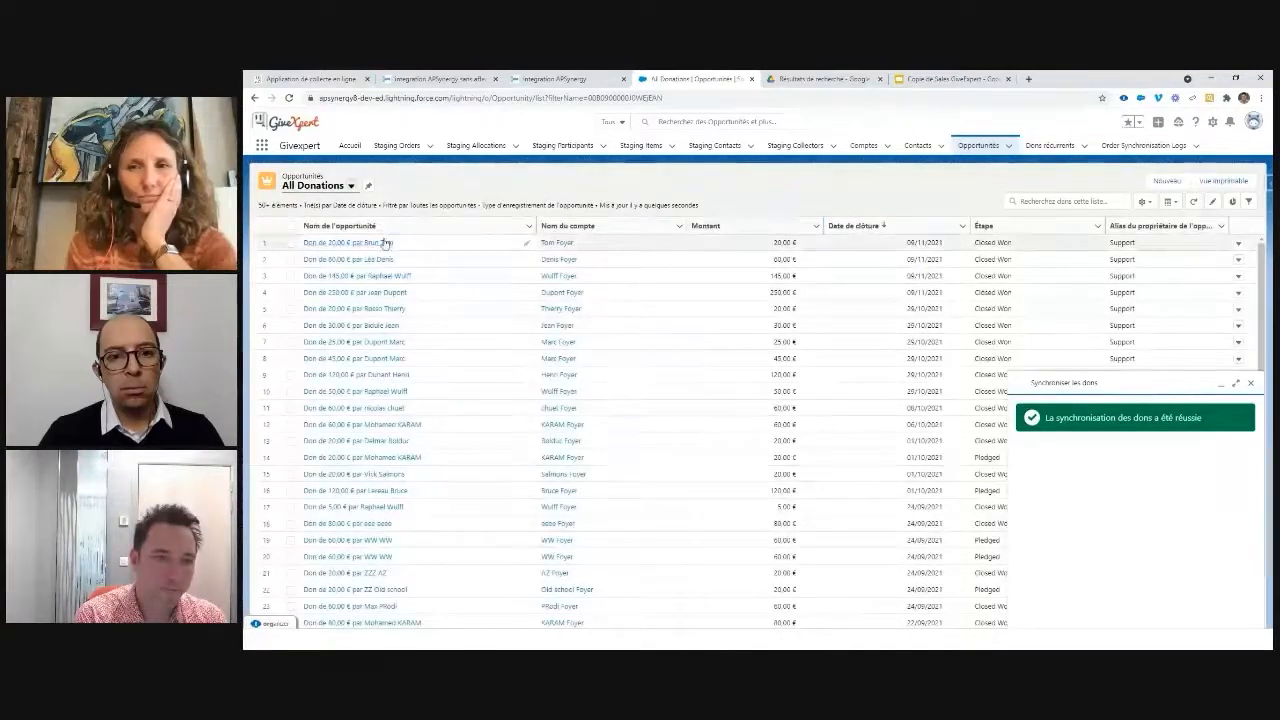
# Step: Verify the 250,00 € opportunity's main contact lists Apsynergy as organisation, then return to the Démo slide
pyautogui.click(370, 294)
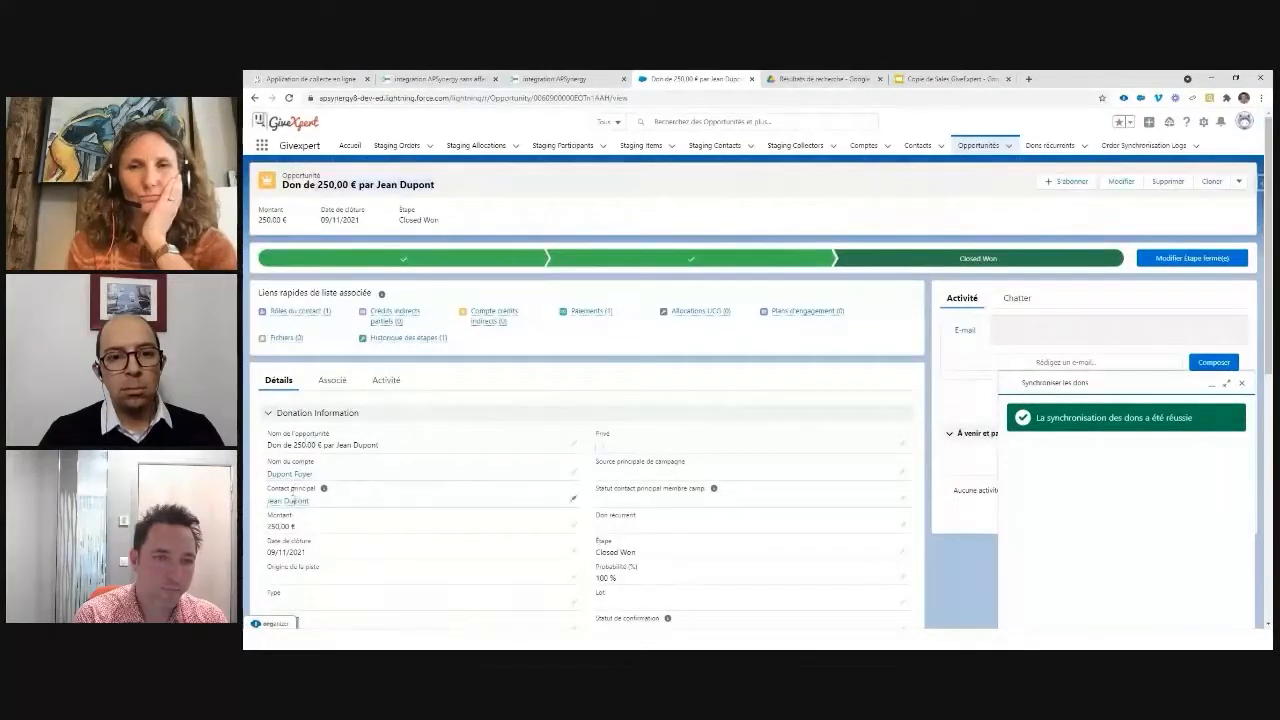
pyautogui.click(289, 501)
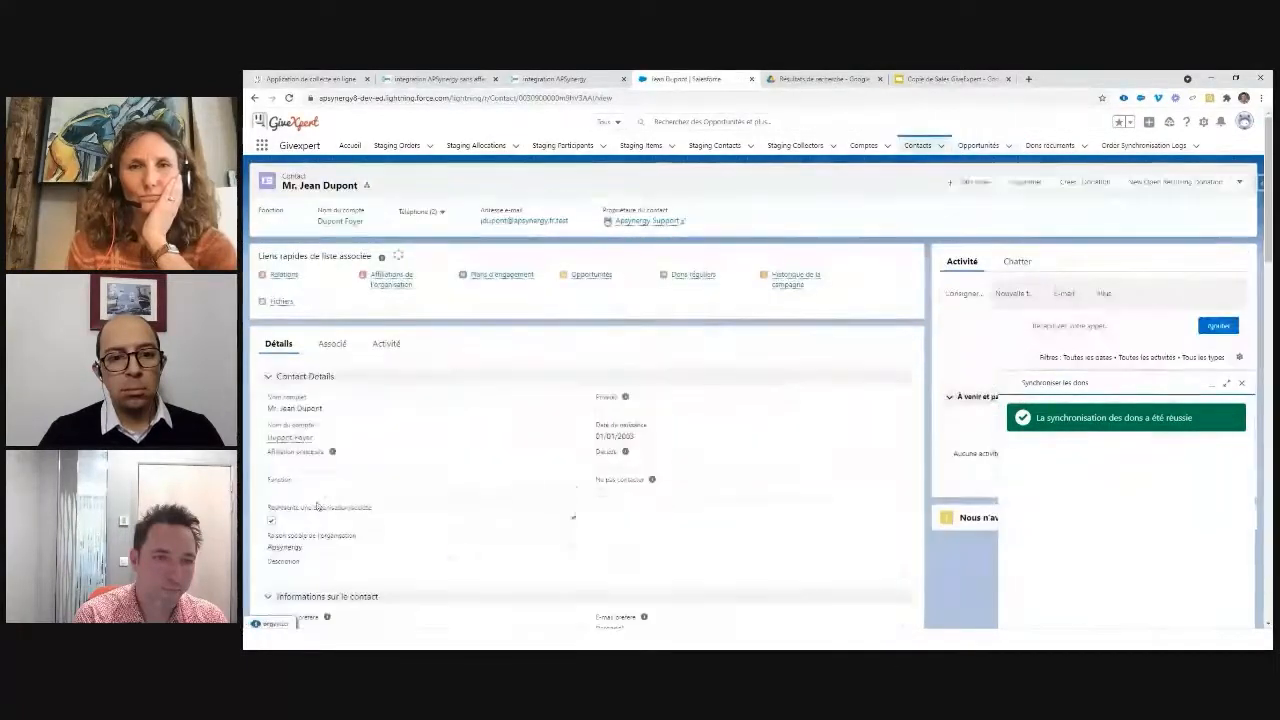
pyautogui.scroll(-1, 316, 507)
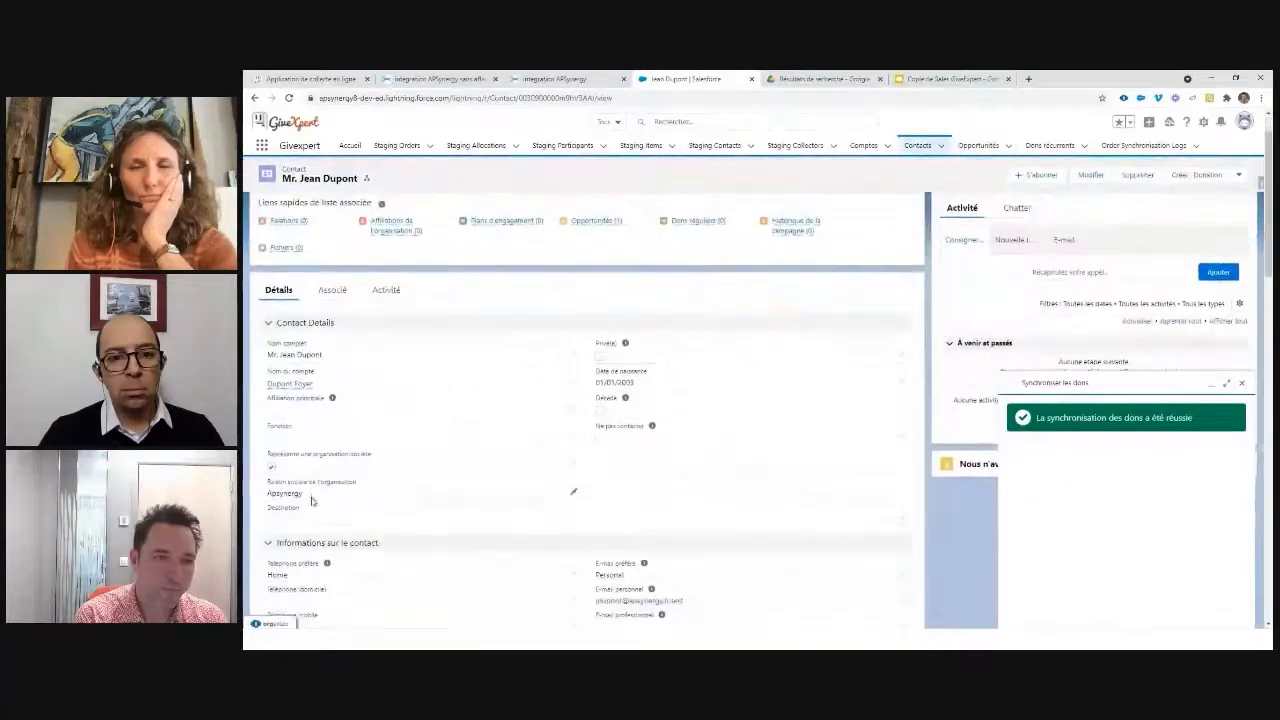
pyautogui.moveTo(268, 503); pyautogui.dragTo(332, 501)
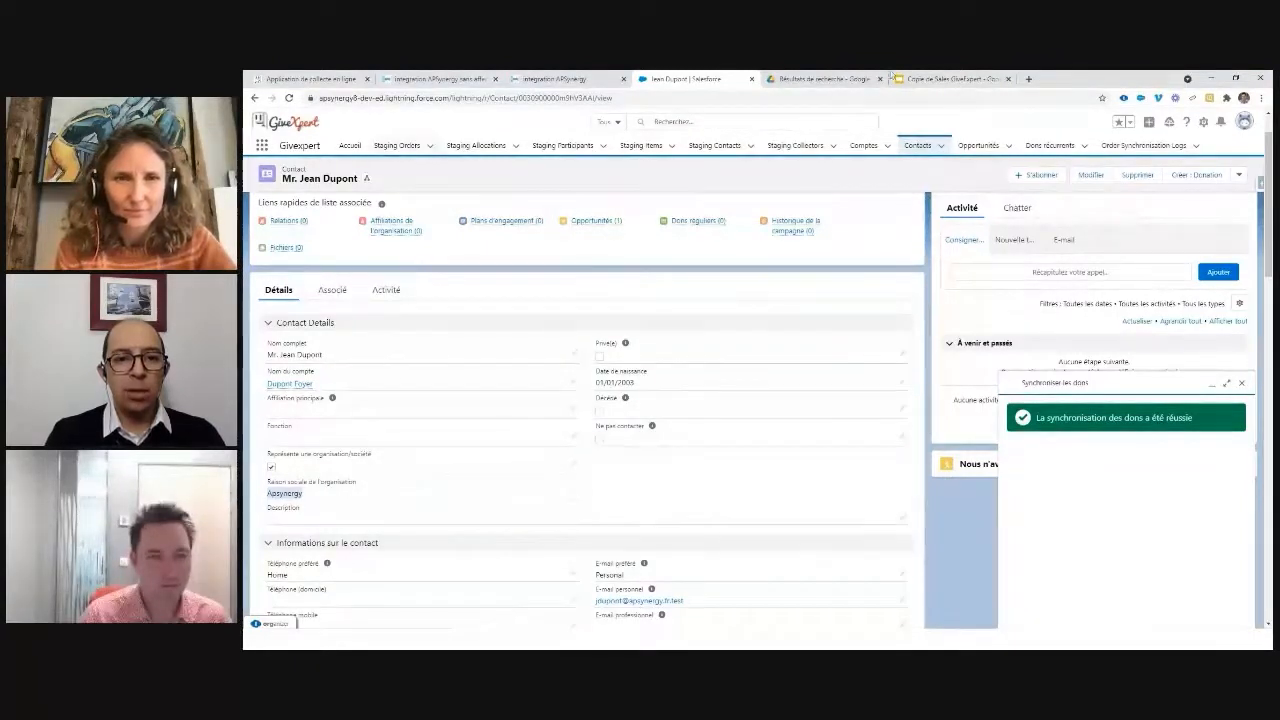
pyautogui.hotkey('alt', 'Tab')
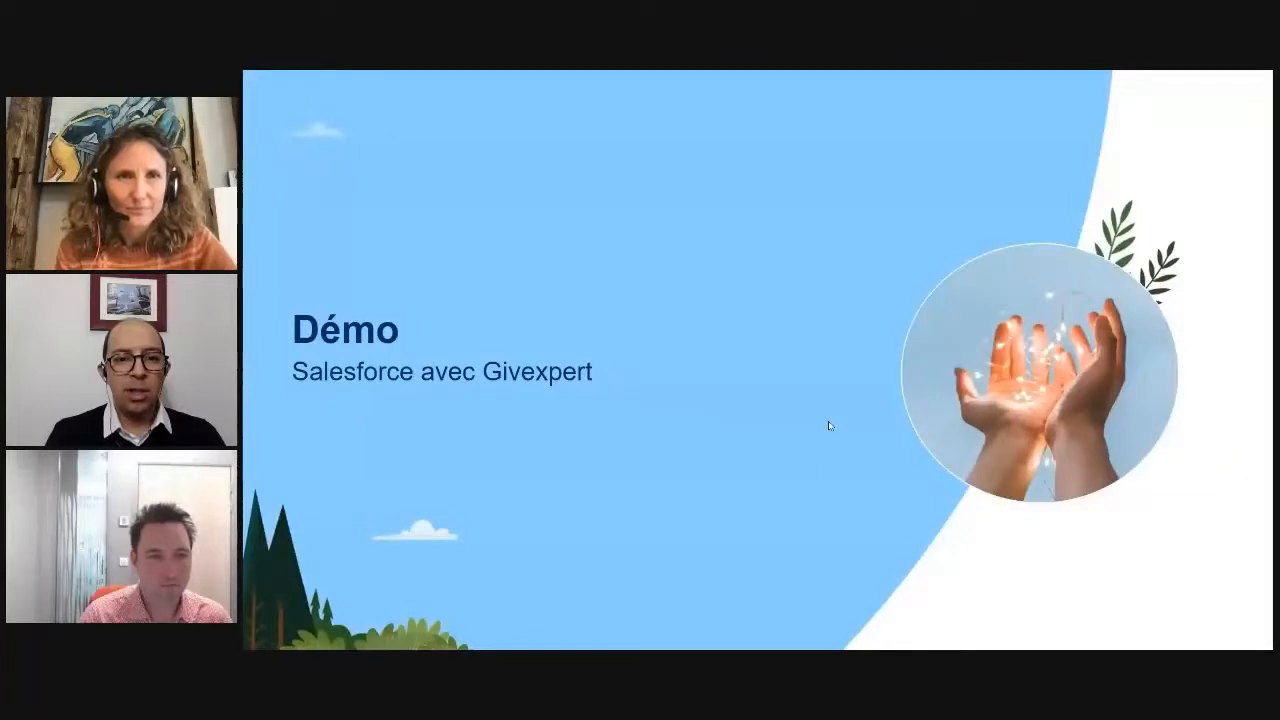